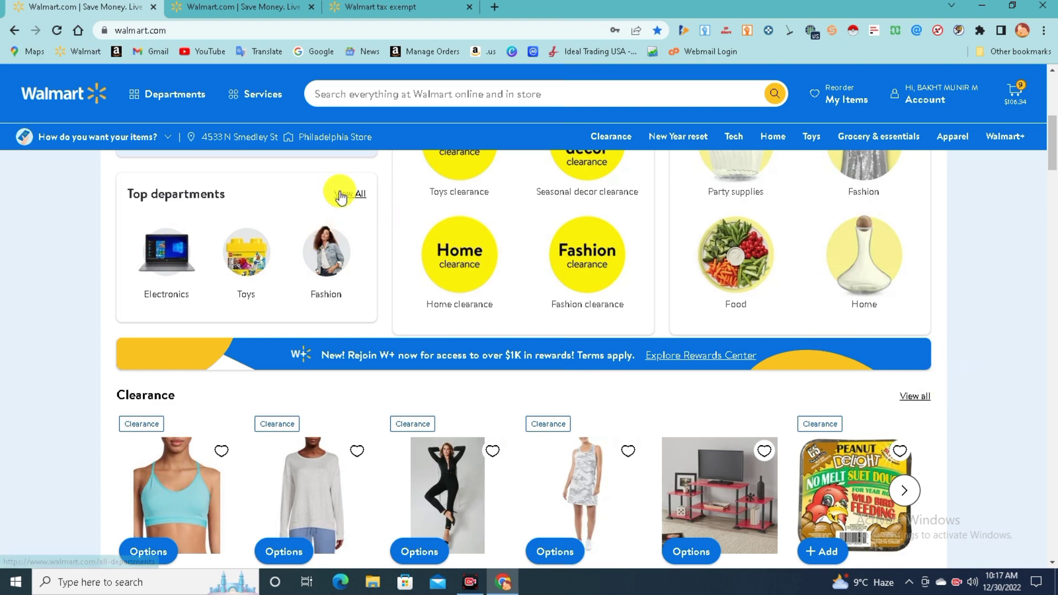
Open the Tax Exempt Program page from the Walmart footer
{"action": "scroll", "coordinate": [343, 198], "scroll_direction": "up", "scroll_amount": 6}
{"action": "scroll", "coordinate": [1000, 467], "scroll_direction": "down", "scroll_amount": 20}
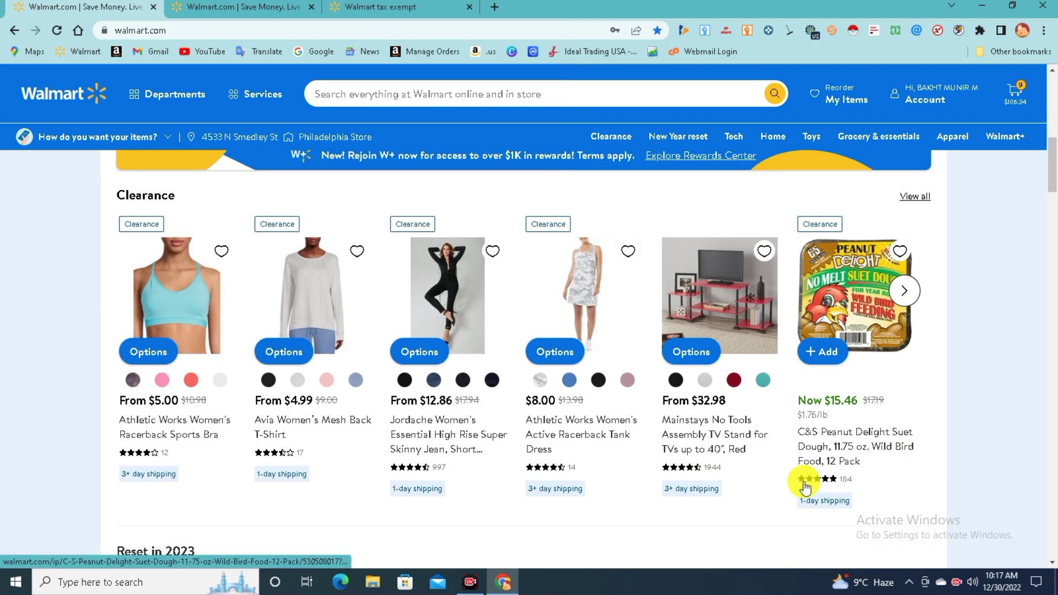
{"action": "scroll", "coordinate": [893, 458], "scroll_direction": "down", "scroll_amount": 20}
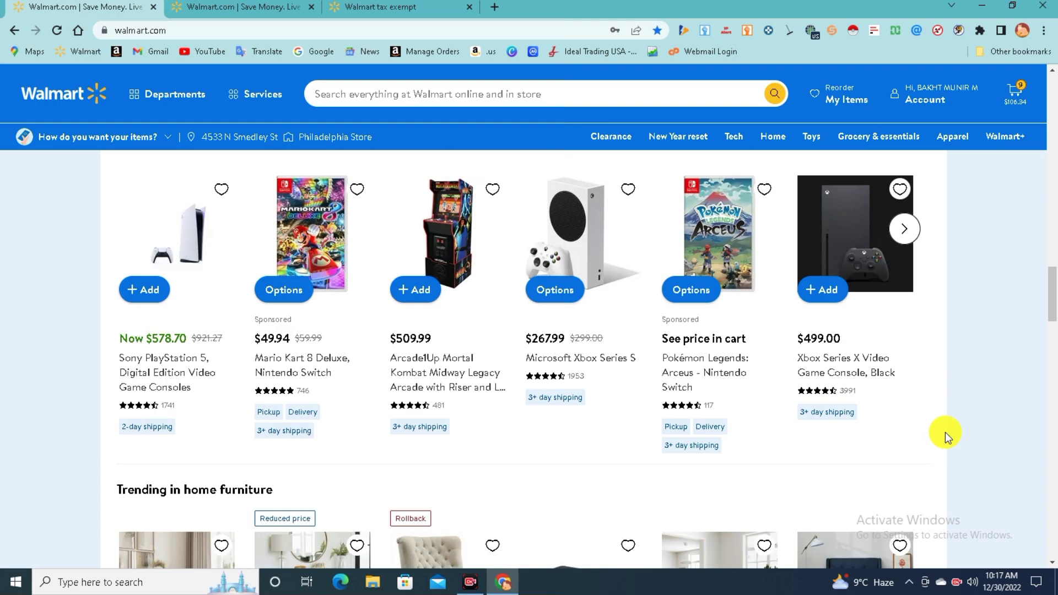
{"action": "scroll", "coordinate": [980, 444], "scroll_direction": "down", "scroll_amount": 20}
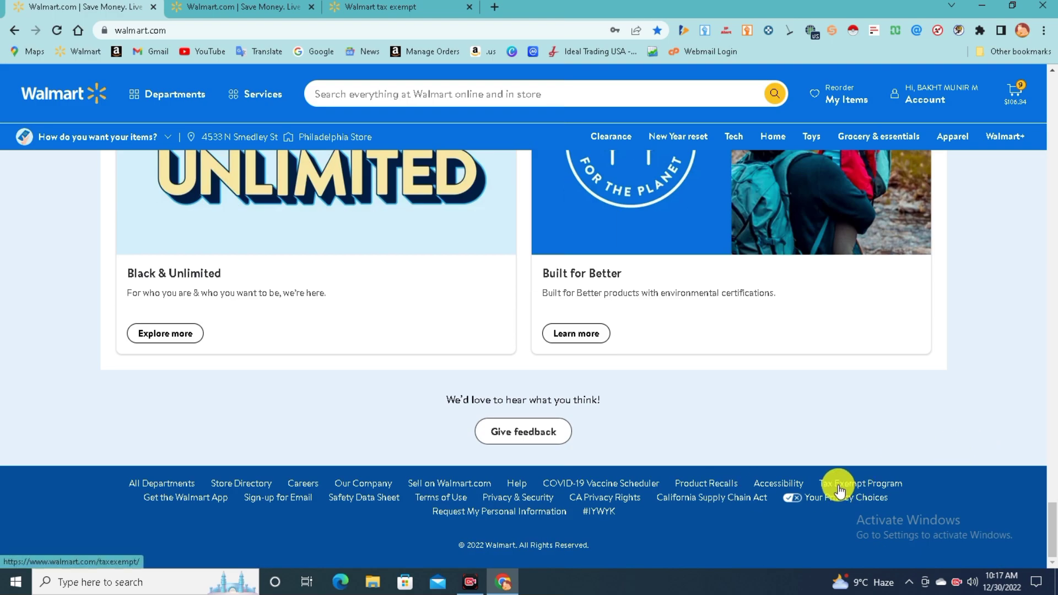
{"action": "left_click", "coordinate": [839, 485]}
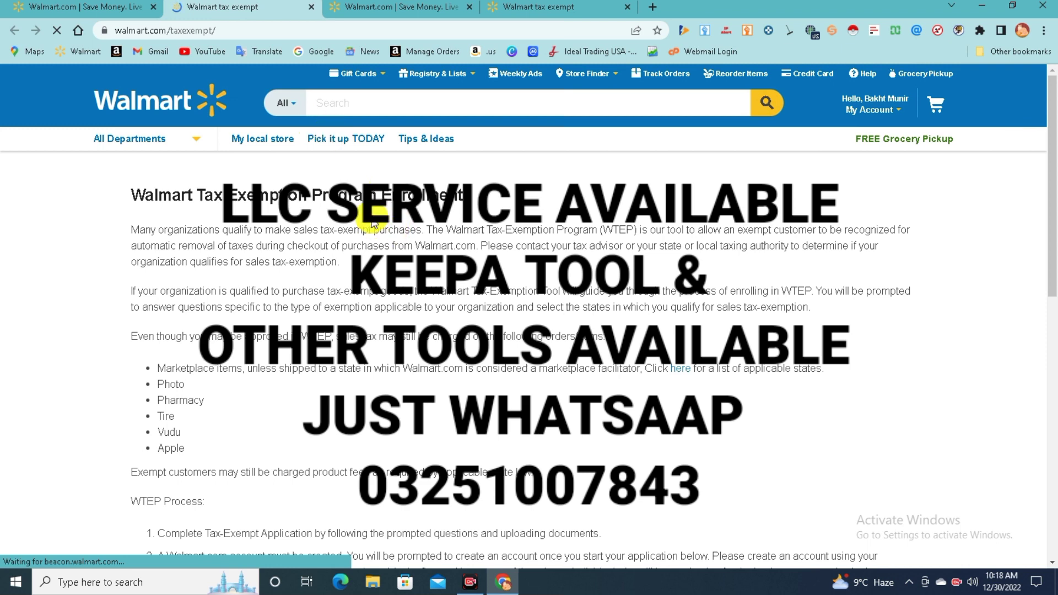
Start a new Tax Exempt Application from the program page
{"action": "scroll", "coordinate": [410, 220], "scroll_direction": "down", "scroll_amount": 5}
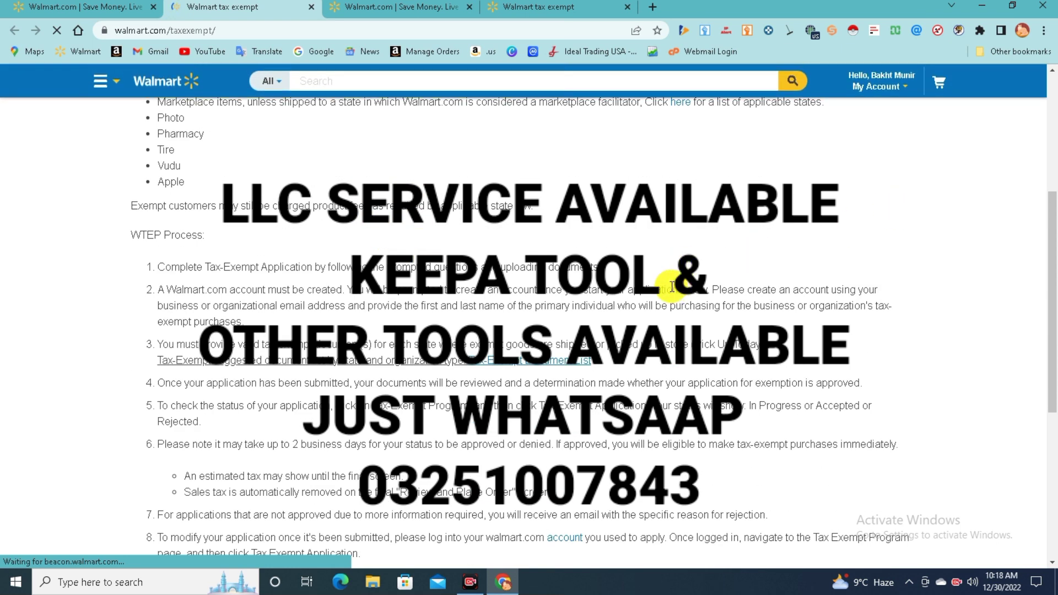
{"action": "scroll", "coordinate": [606, 298], "scroll_direction": "down", "scroll_amount": 6}
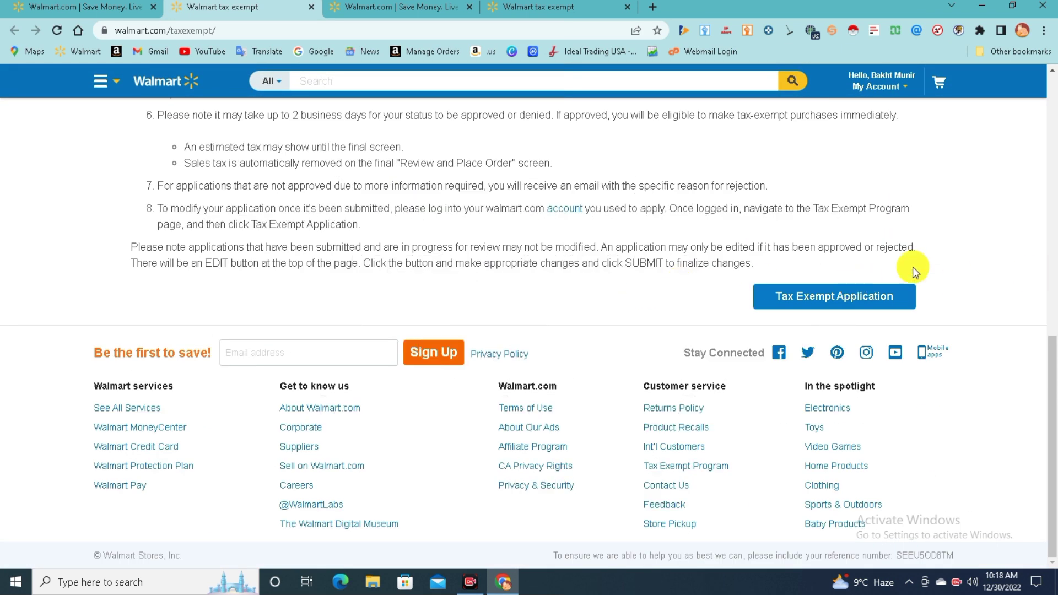
{"action": "left_click", "coordinate": [813, 305]}
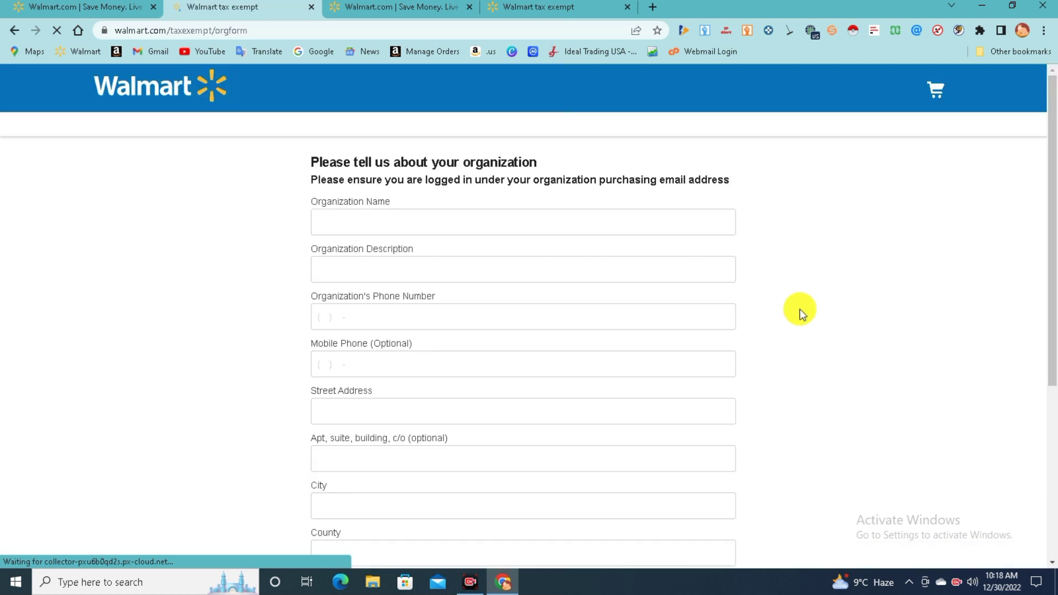
Scroll through the organization form fields, Organization Name through Certificate Signer's Title
{"action": "scroll", "coordinate": [520, 270], "scroll_direction": "down", "scroll_amount": 5}
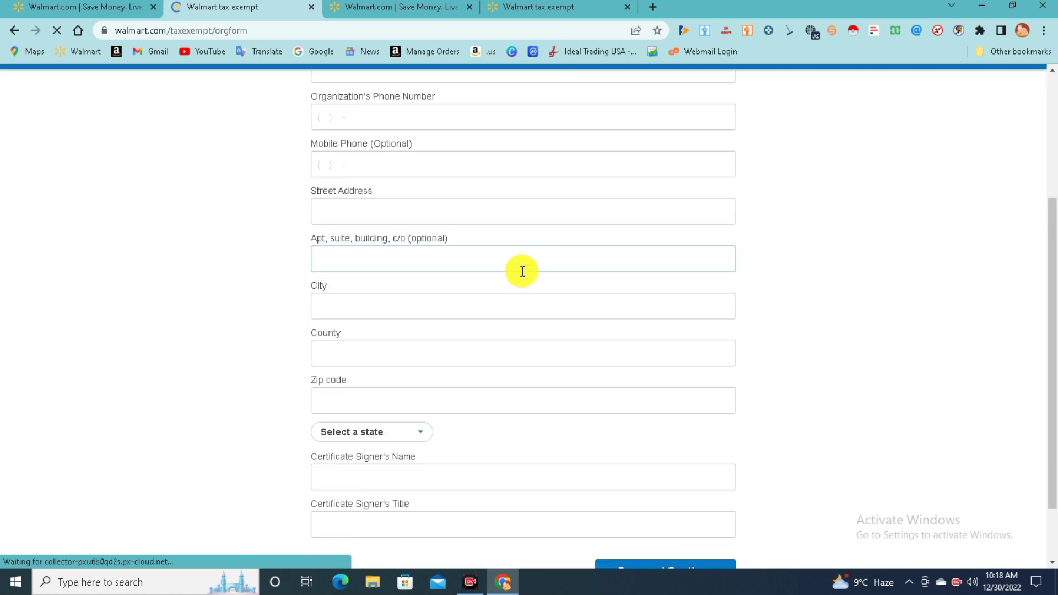
{"action": "scroll", "coordinate": [795, 530], "scroll_direction": "up", "scroll_amount": 2}
{"action": "scroll", "coordinate": [672, 507], "scroll_direction": "down", "scroll_amount": 3}
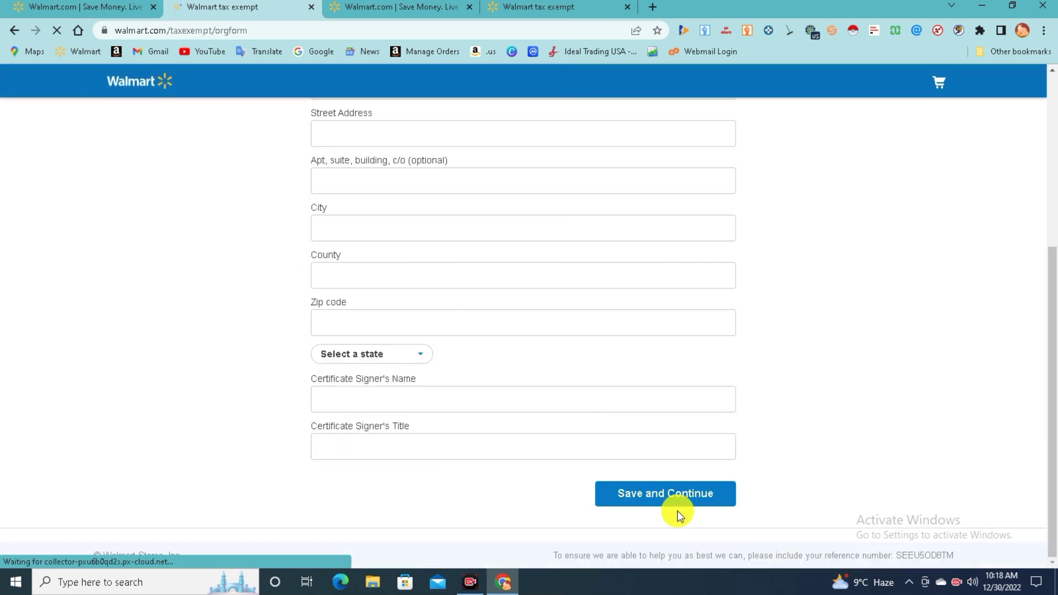
{"action": "scroll", "coordinate": [480, 358], "scroll_direction": "up", "scroll_amount": 4}
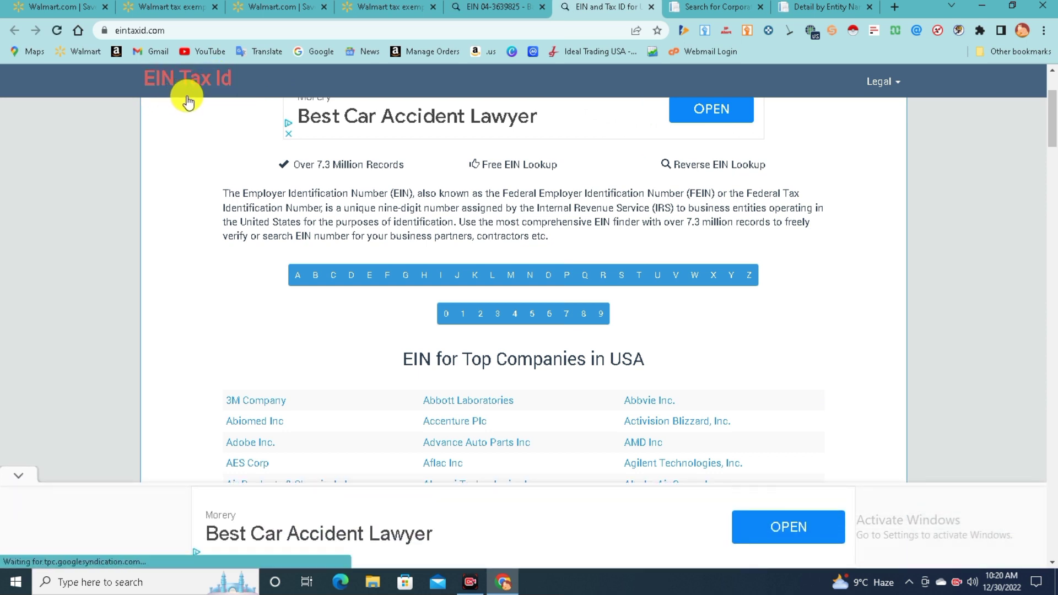
{"action": "scroll", "coordinate": [330, 264], "scroll_direction": "down", "scroll_amount": 3}
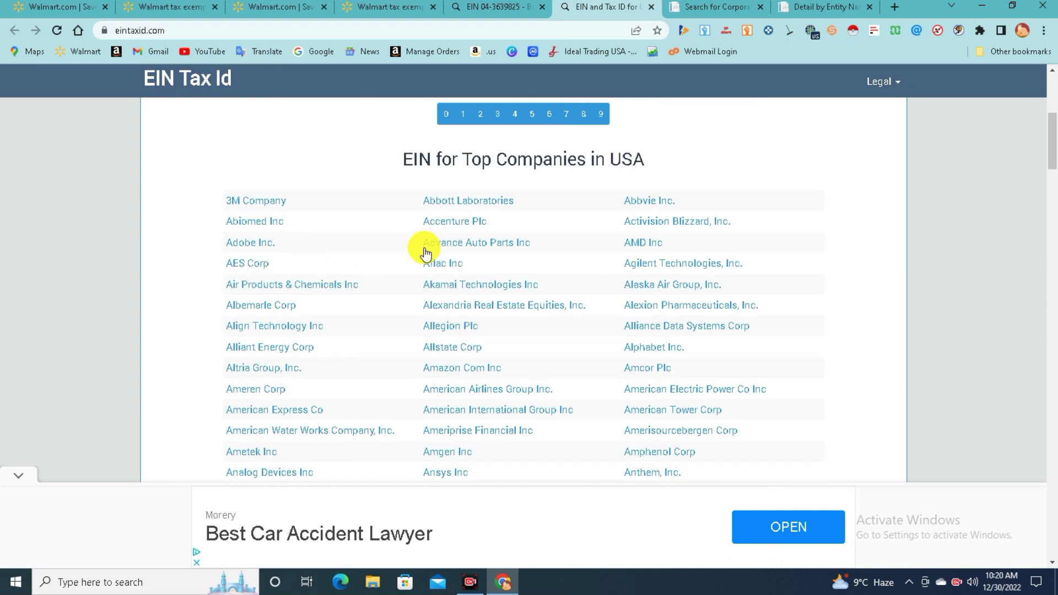
{"action": "scroll", "coordinate": [424, 246], "scroll_direction": "up", "scroll_amount": 5}
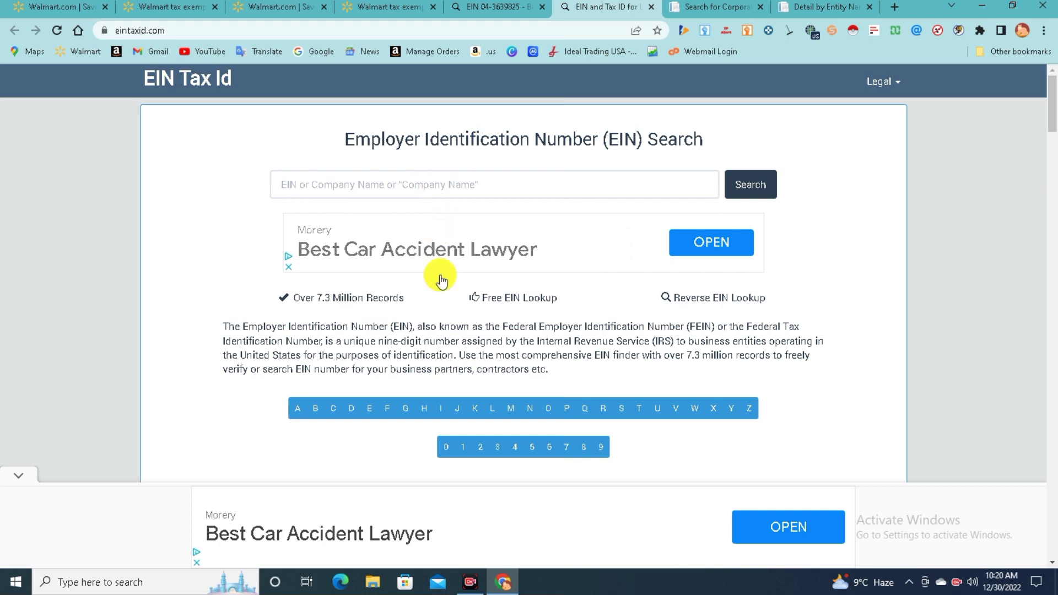
{"action": "scroll", "coordinate": [358, 316], "scroll_direction": "down", "scroll_amount": 3}
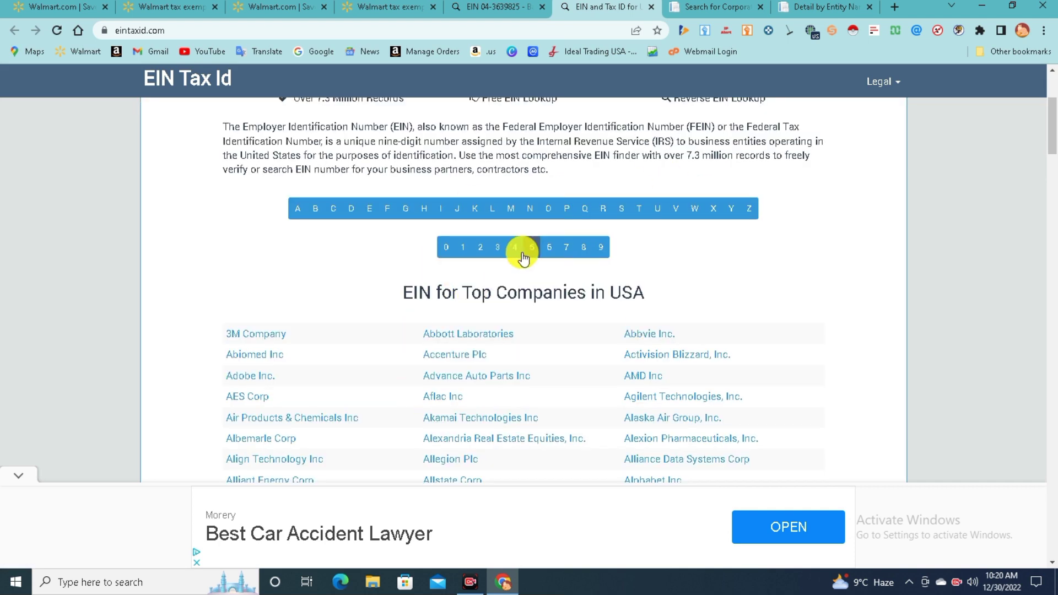
{"action": "left_click", "coordinate": [499, 7]}
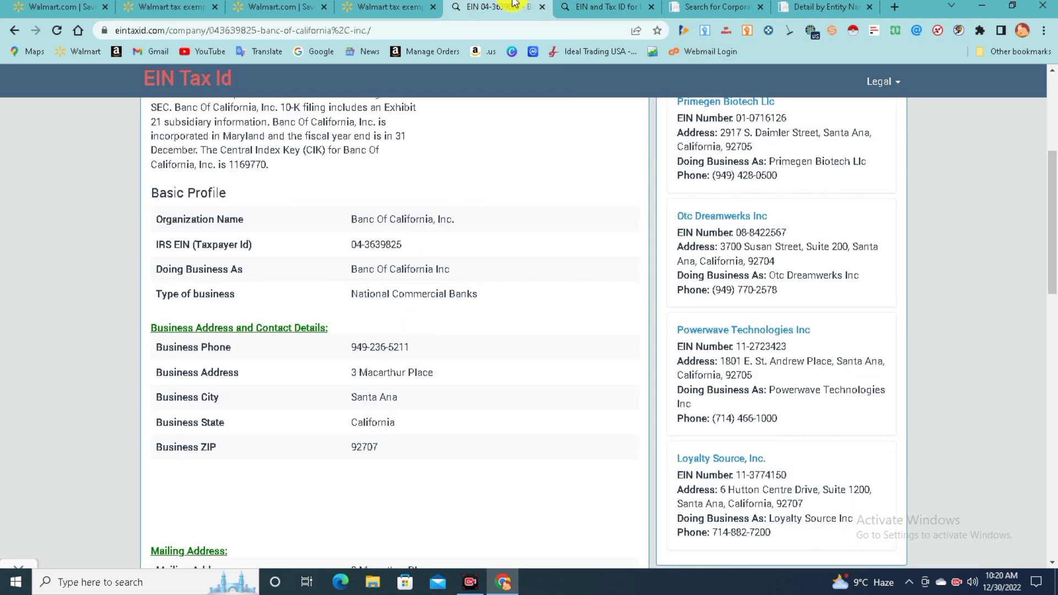
{"action": "scroll", "coordinate": [441, 184], "scroll_direction": "up", "scroll_amount": 1}
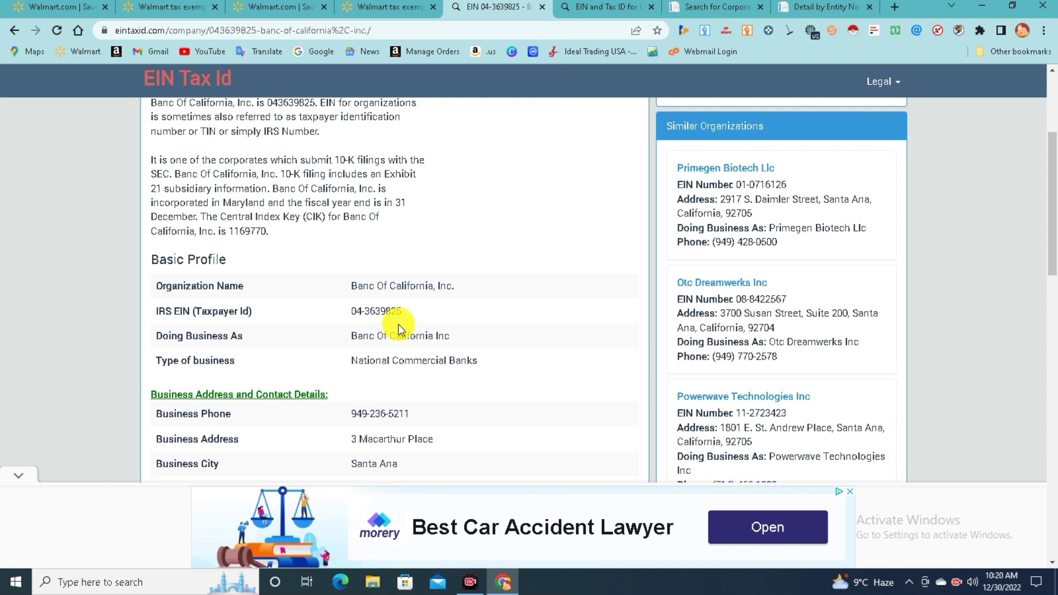
{"action": "scroll", "coordinate": [468, 306], "scroll_direction": "down", "scroll_amount": 1}
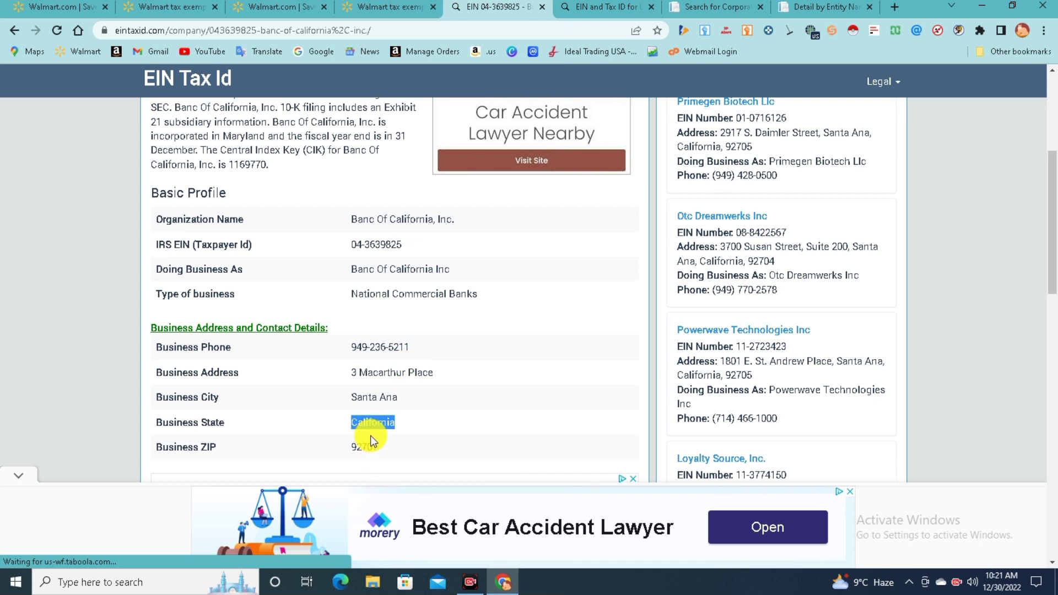
{"action": "scroll", "coordinate": [560, 378], "scroll_direction": "up", "scroll_amount": 1}
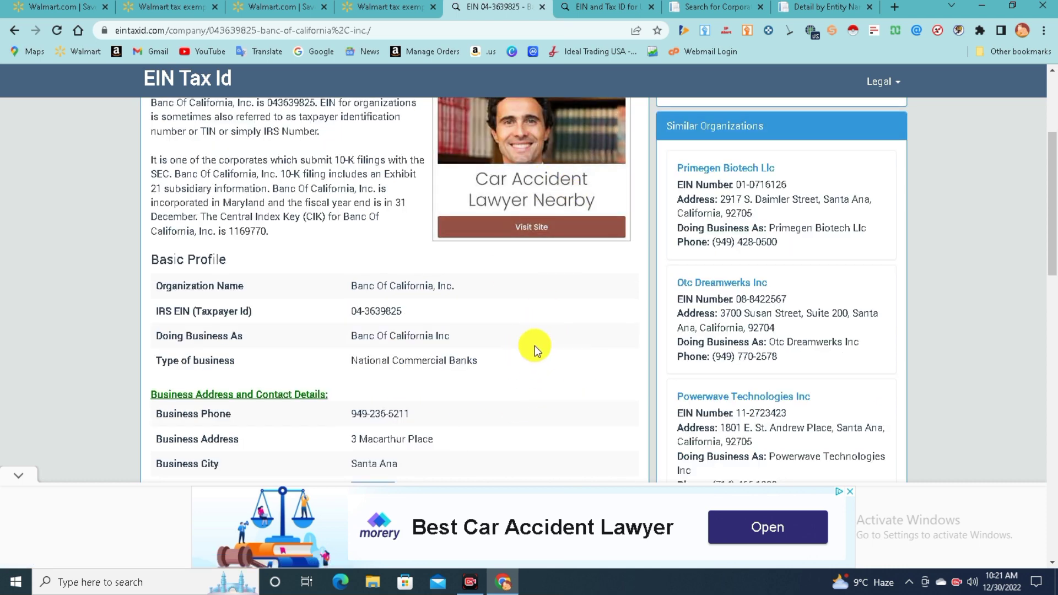
{"action": "left_click", "coordinate": [600, 7]}
{"action": "scroll", "coordinate": [233, 155], "scroll_direction": "up", "scroll_amount": 3}
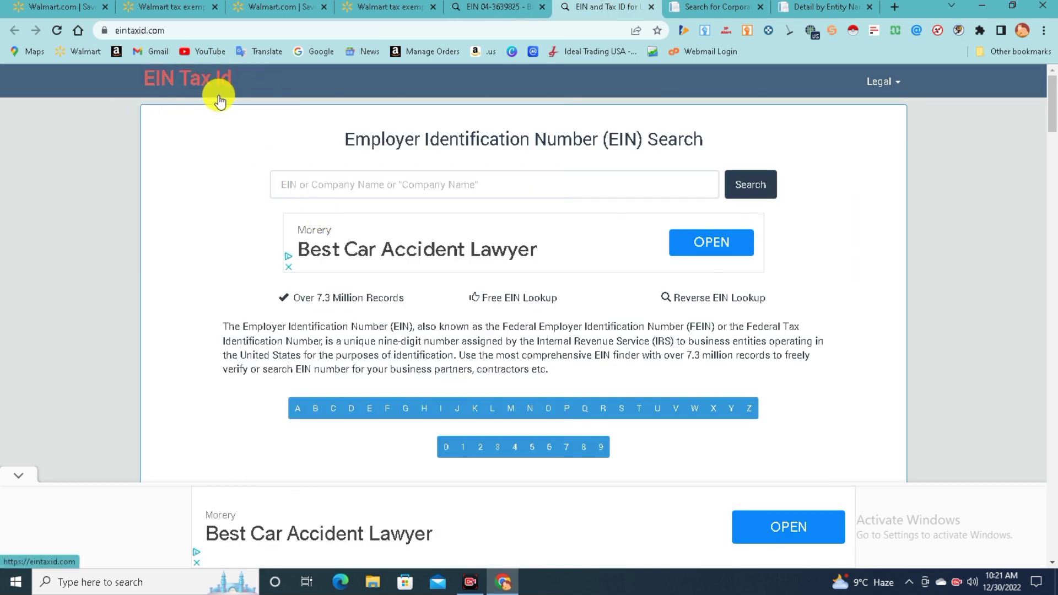
Bring up the BANC CARD OF AMERICA, INC. entity details in Sunbiz
{"action": "left_click", "coordinate": [735, 12]}
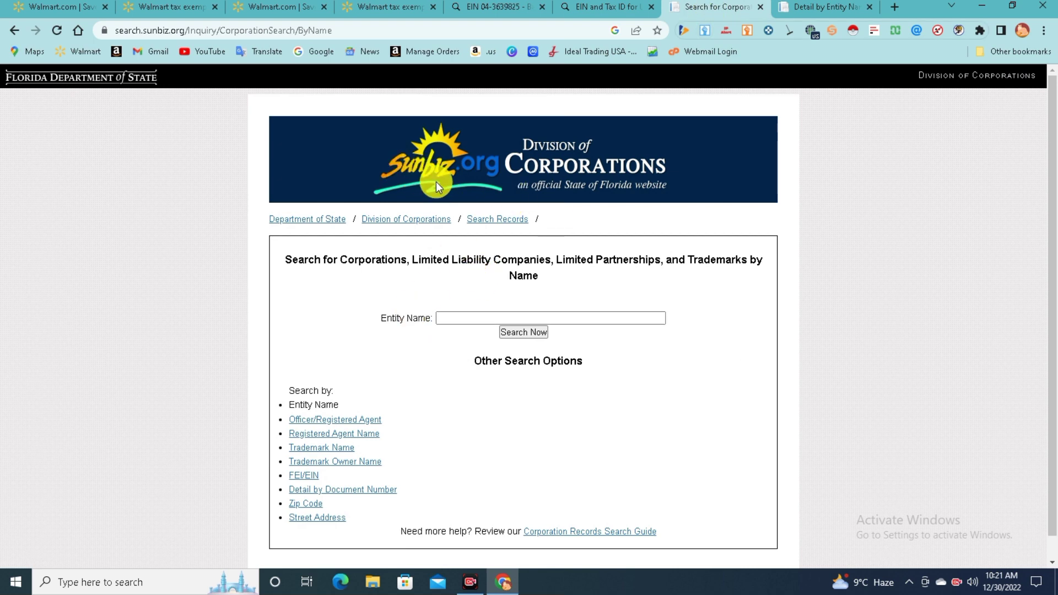
{"action": "left_click", "coordinate": [449, 318]}
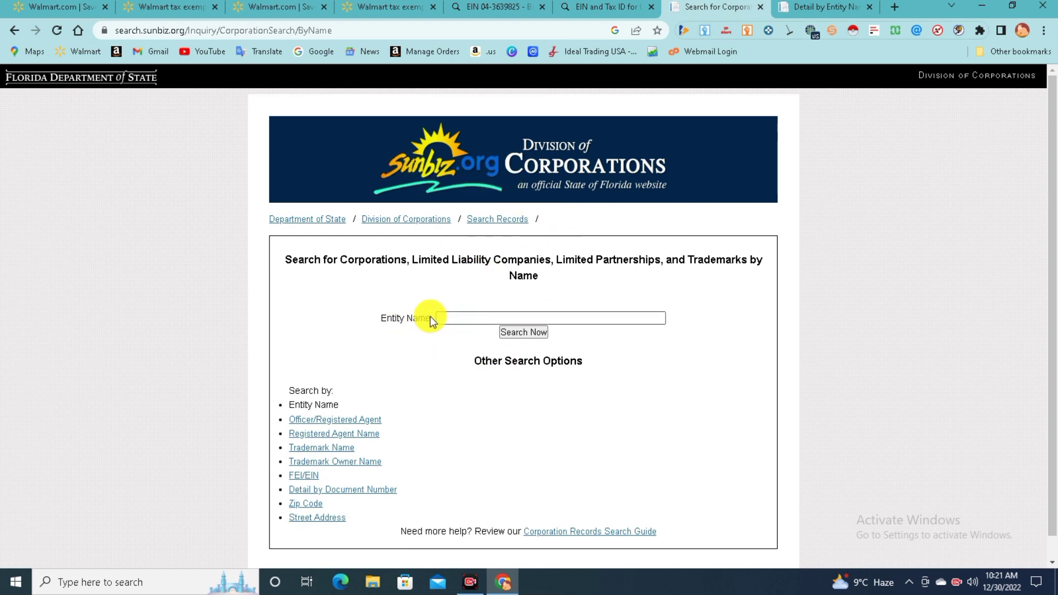
{"action": "left_click", "coordinate": [452, 322]}
{"action": "left_click", "coordinate": [788, 8]}
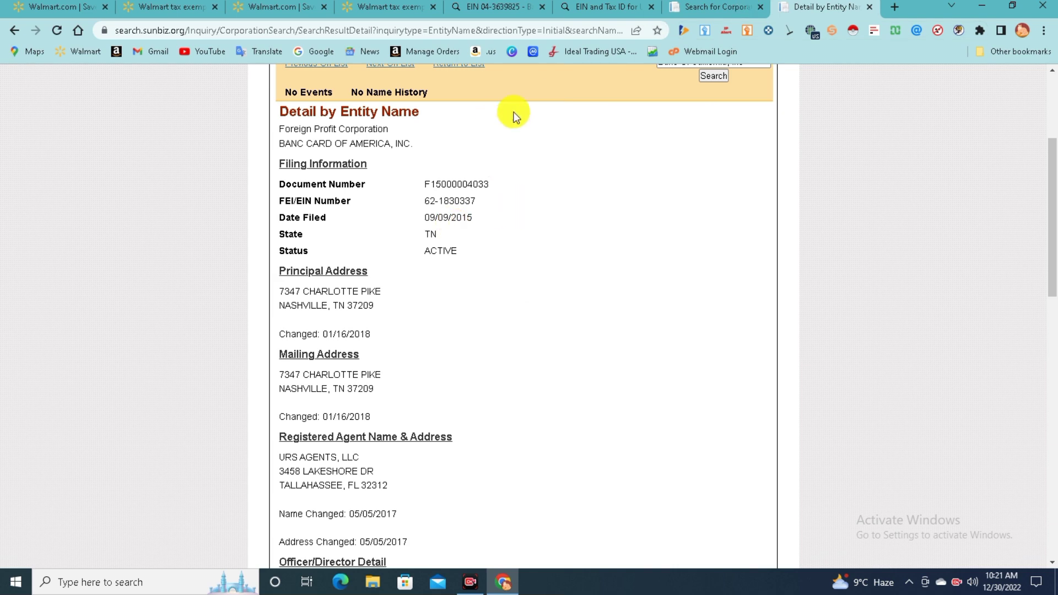
Open the annual report image in PDF format from Document Images
{"action": "scroll", "coordinate": [512, 113], "scroll_direction": "up", "scroll_amount": 4}
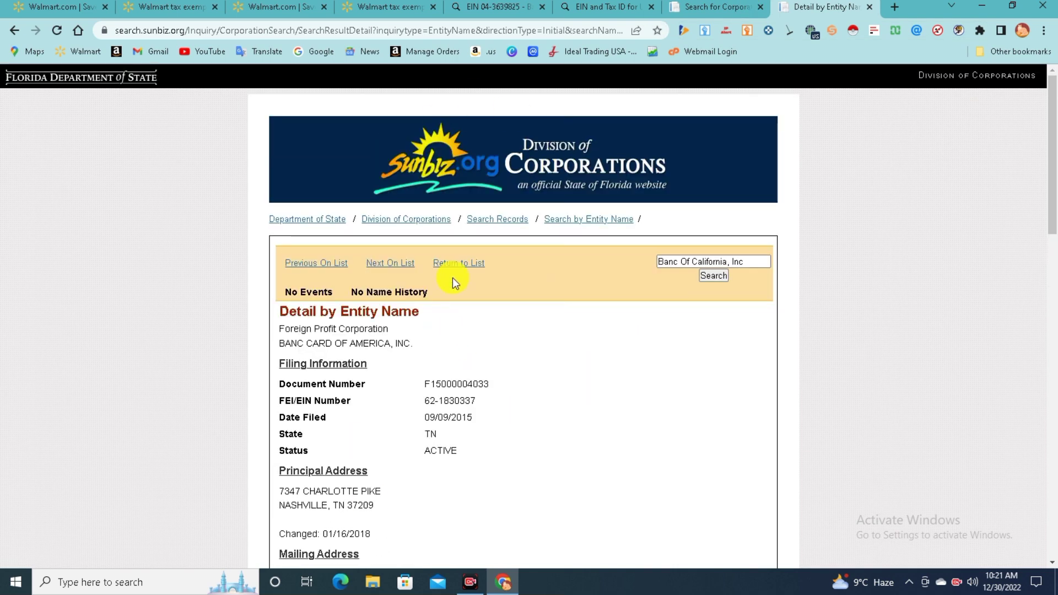
{"action": "scroll", "coordinate": [491, 337], "scroll_direction": "down", "scroll_amount": 8}
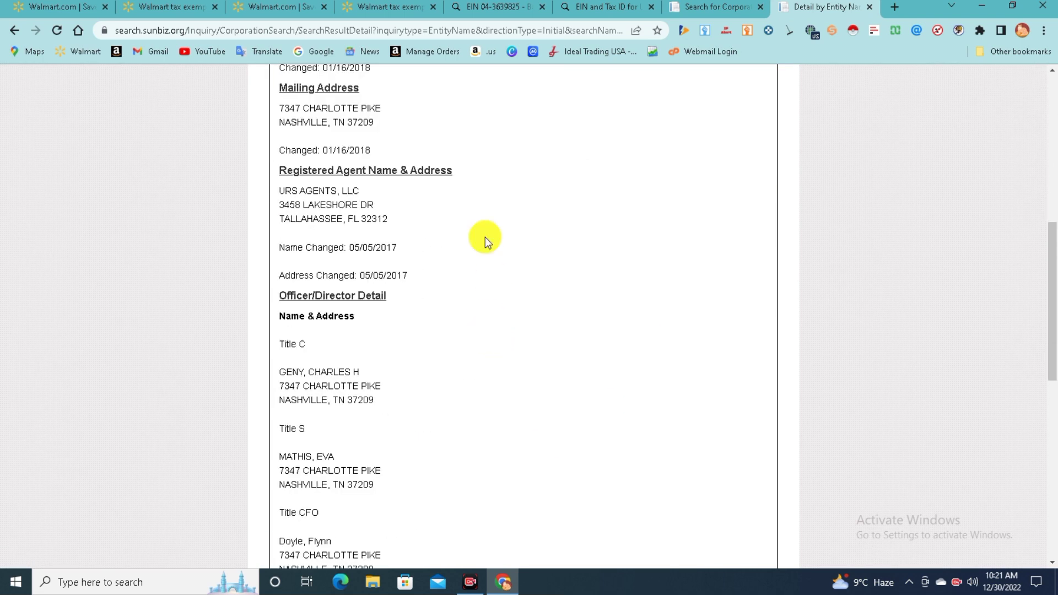
{"action": "scroll", "coordinate": [485, 237], "scroll_direction": "down", "scroll_amount": 6}
{"action": "scroll", "coordinate": [478, 285], "scroll_direction": "down", "scroll_amount": 1}
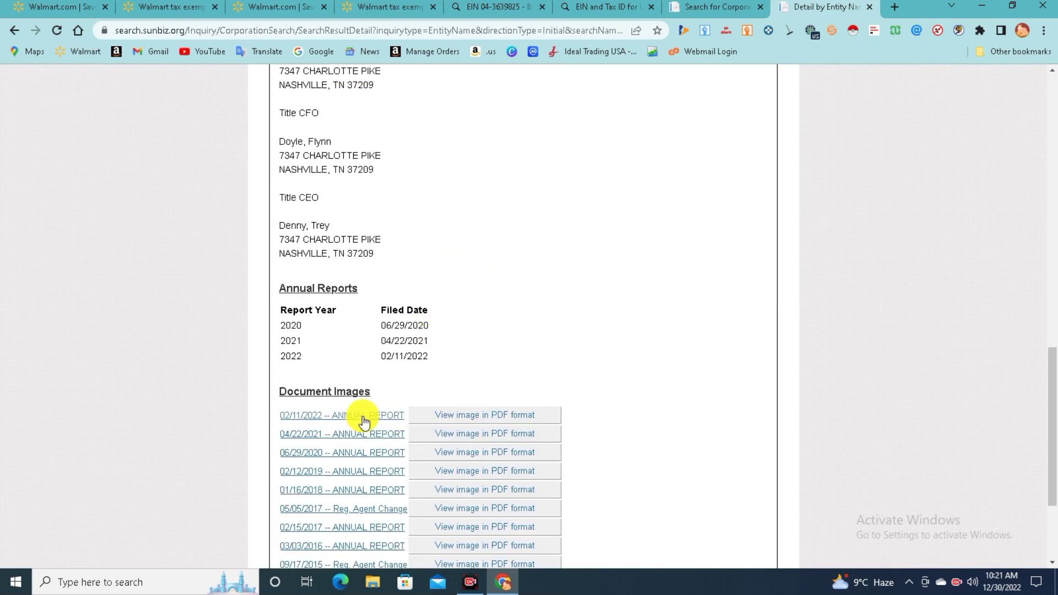
{"action": "left_click", "coordinate": [460, 422]}
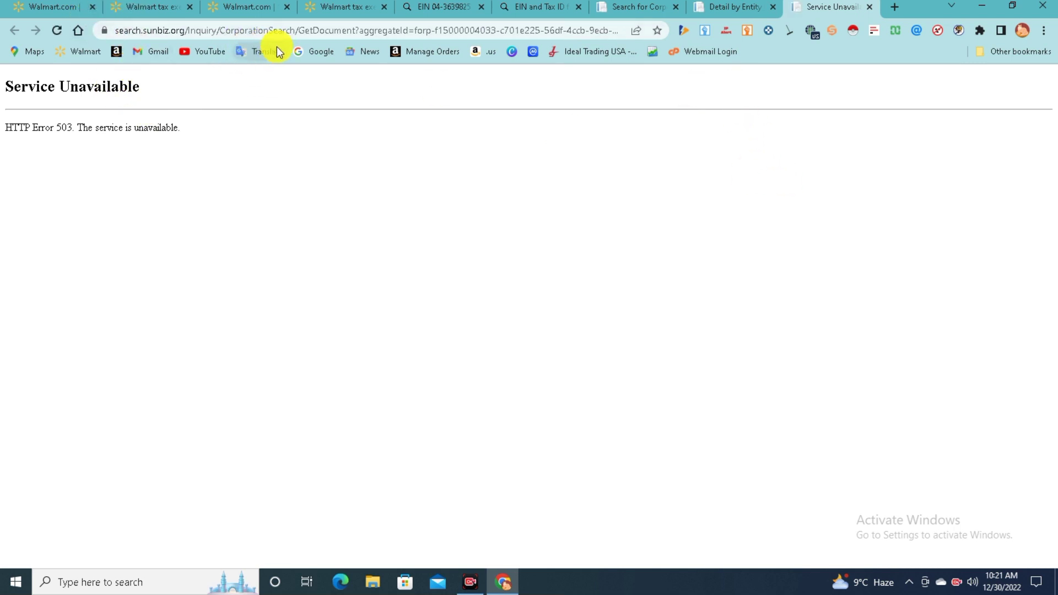
Reload the 2021 annual report and select its Apr 22, 2021 filing date
{"action": "key", "text": "F5"}
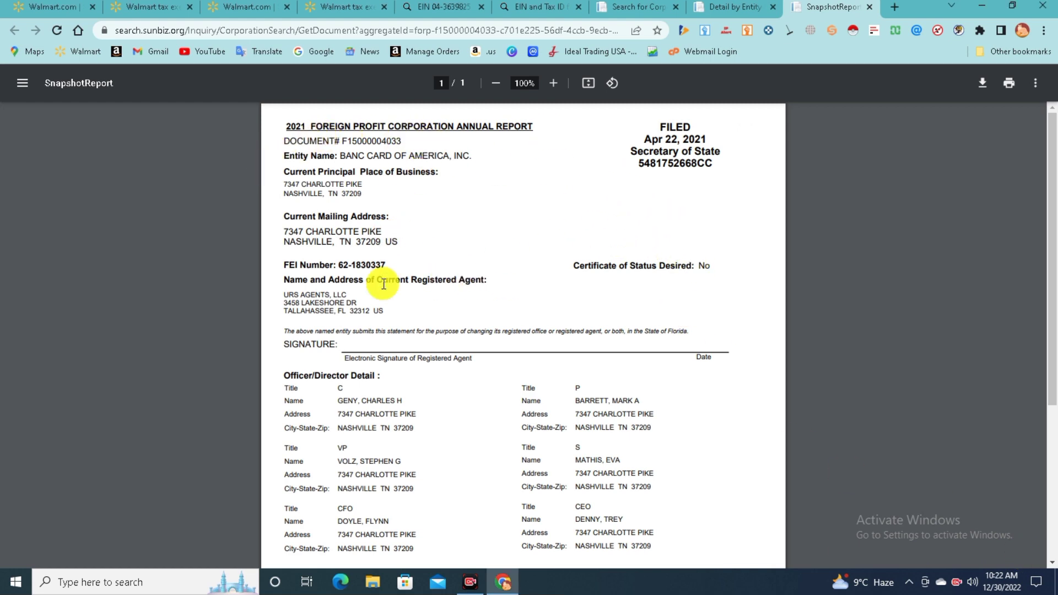
{"action": "scroll", "coordinate": [445, 341], "scroll_direction": "down", "scroll_amount": 4}
{"action": "scroll", "coordinate": [460, 346], "scroll_direction": "up", "scroll_amount": 4}
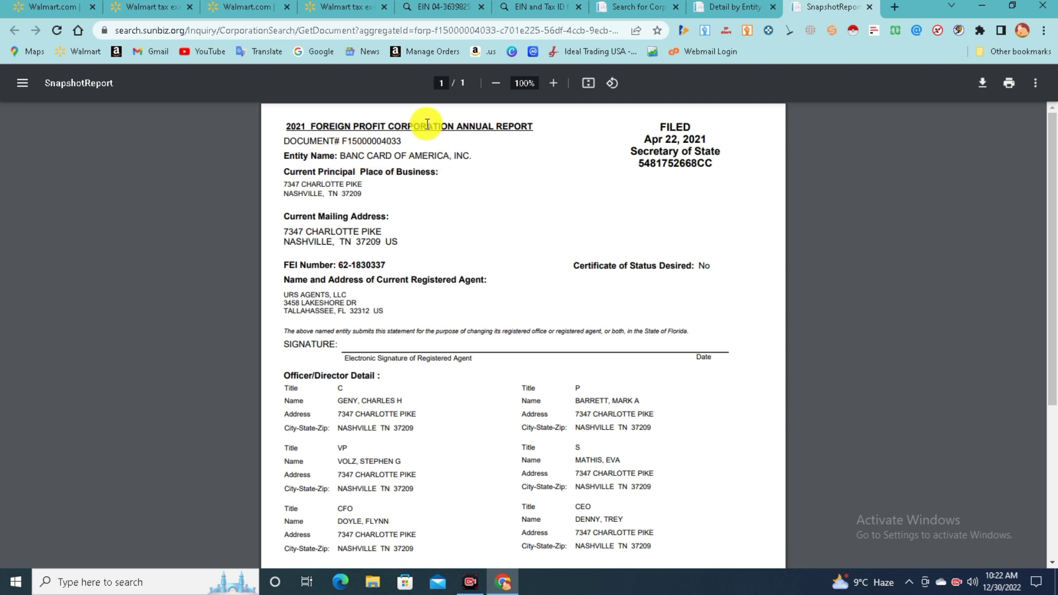
{"action": "left_click_drag", "start_coordinate": [404, 142], "coordinate": [331, 147]}
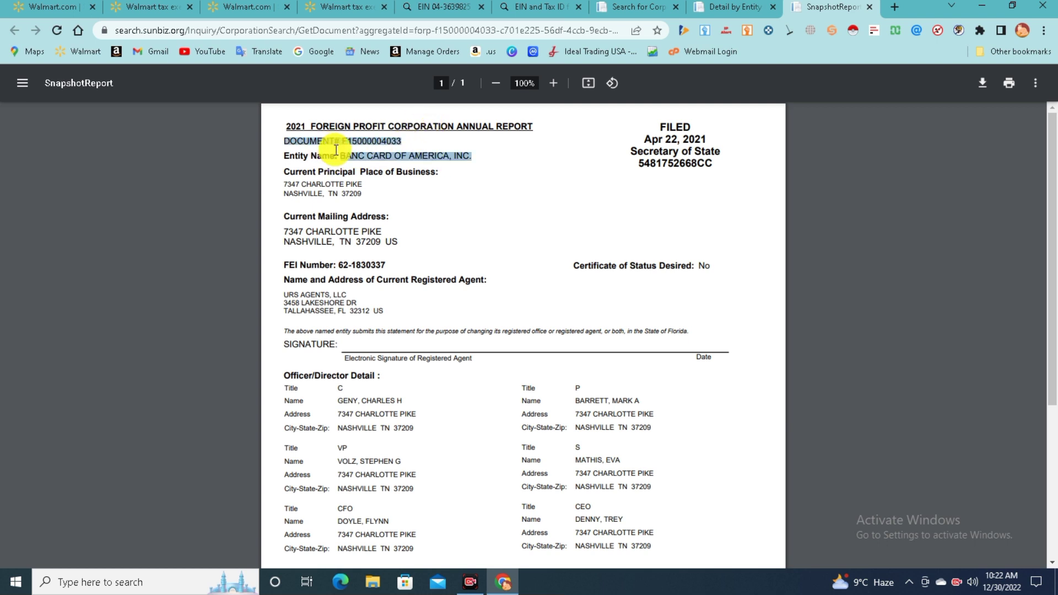
{"action": "left_click", "coordinate": [631, 210]}
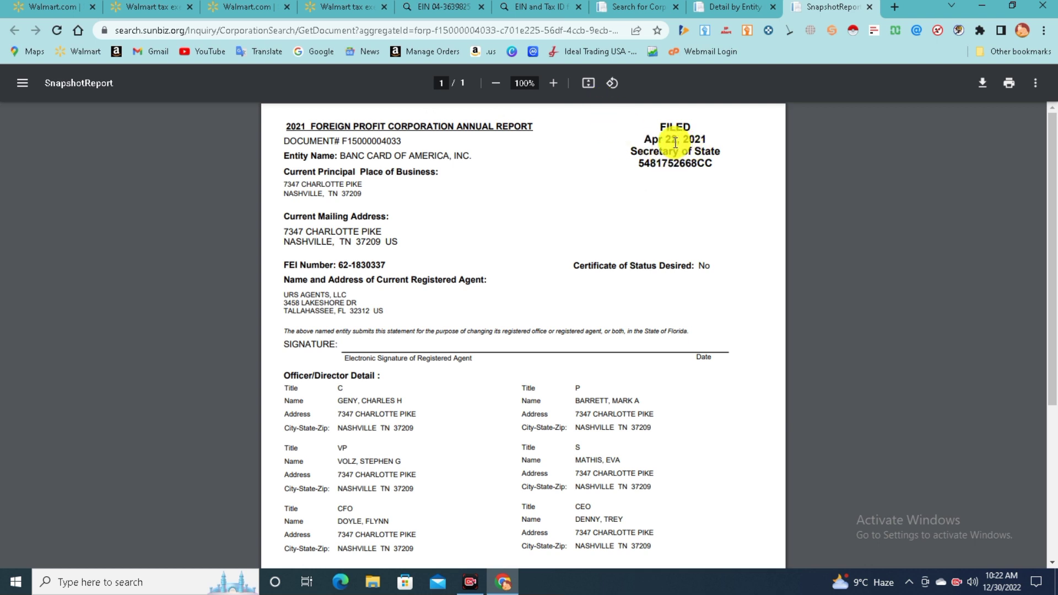
{"action": "left_click_drag", "start_coordinate": [637, 137], "coordinate": [705, 138]}
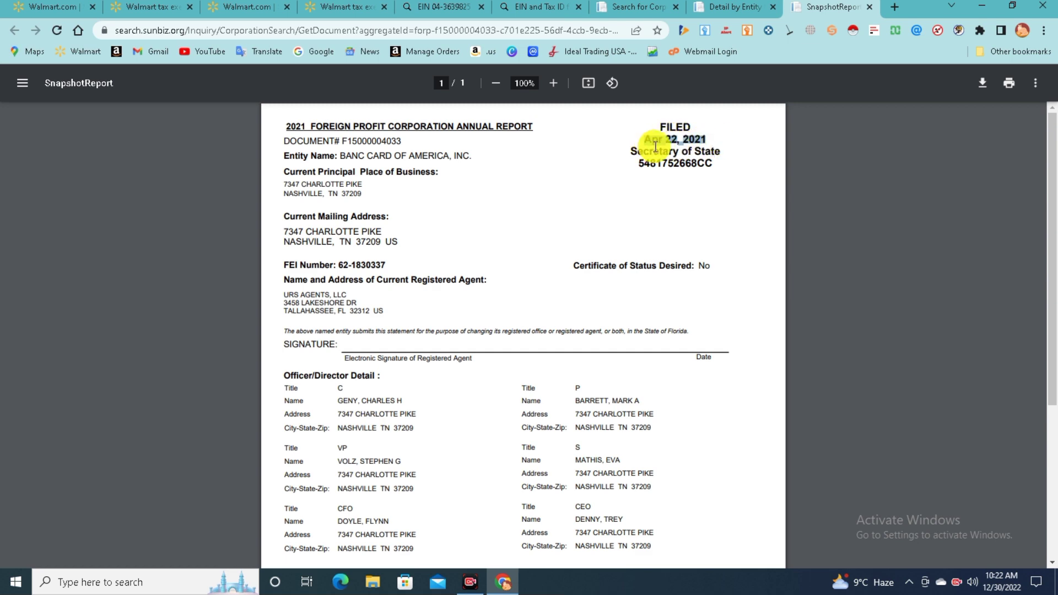
{"action": "left_click", "coordinate": [760, 186]}
{"action": "scroll", "coordinate": [676, 236], "scroll_direction": "down", "scroll_amount": 2}
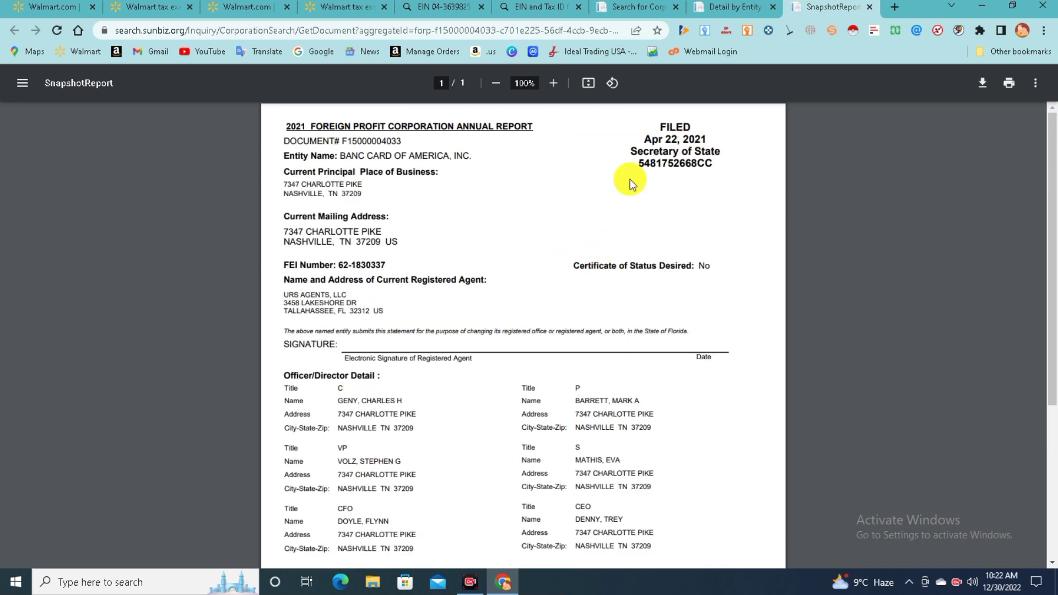
Cycle through the entity detail, Sunbiz search and EIN search tabs back to Walmart
{"action": "left_click", "coordinate": [733, 7]}
{"action": "scroll", "coordinate": [551, 82], "scroll_direction": "up", "scroll_amount": 15}
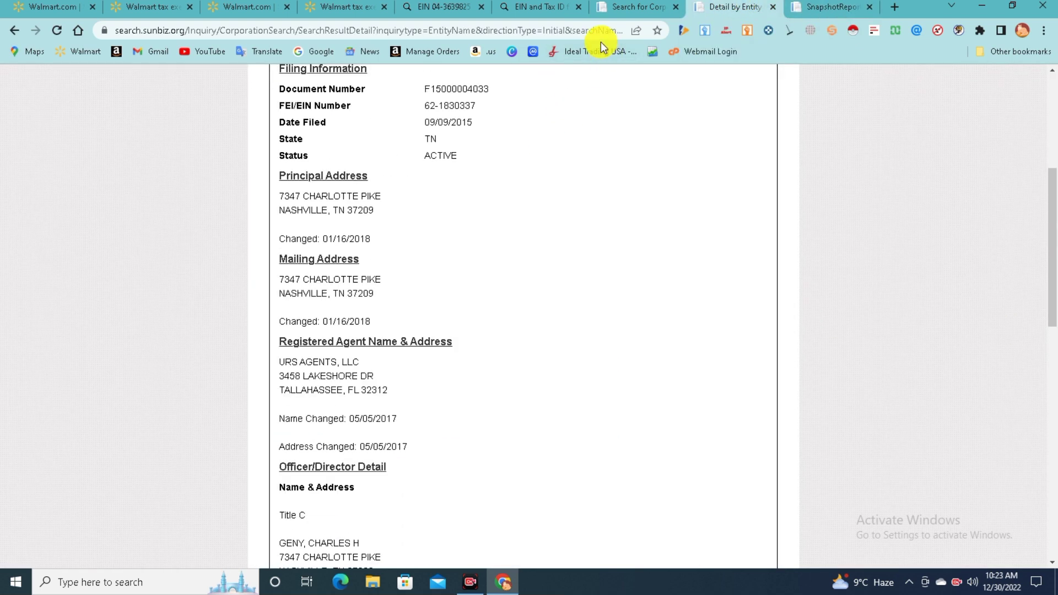
{"action": "left_click", "coordinate": [623, 9]}
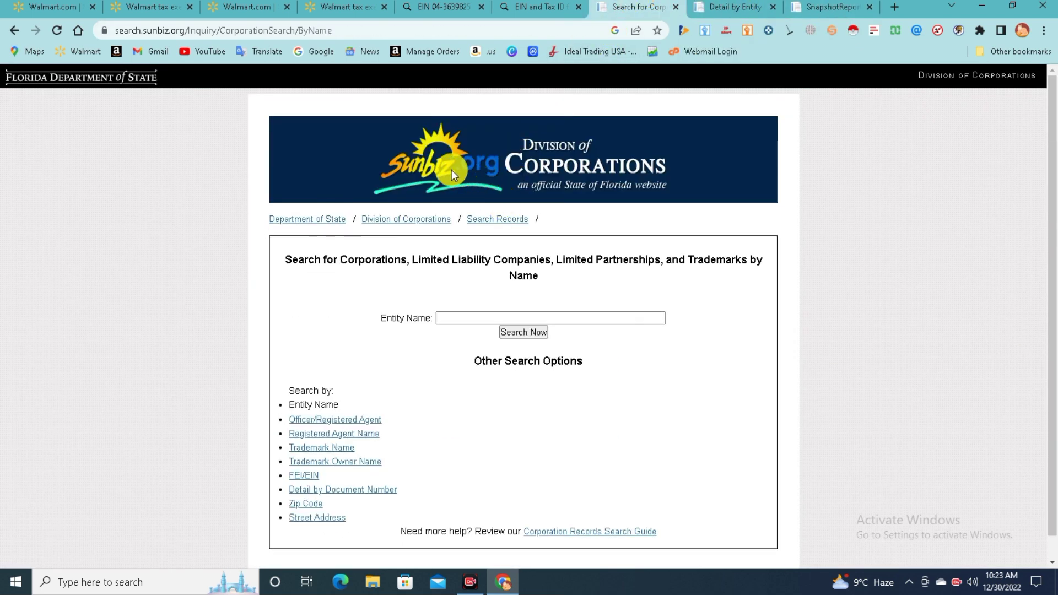
{"action": "left_click", "coordinate": [525, 5]}
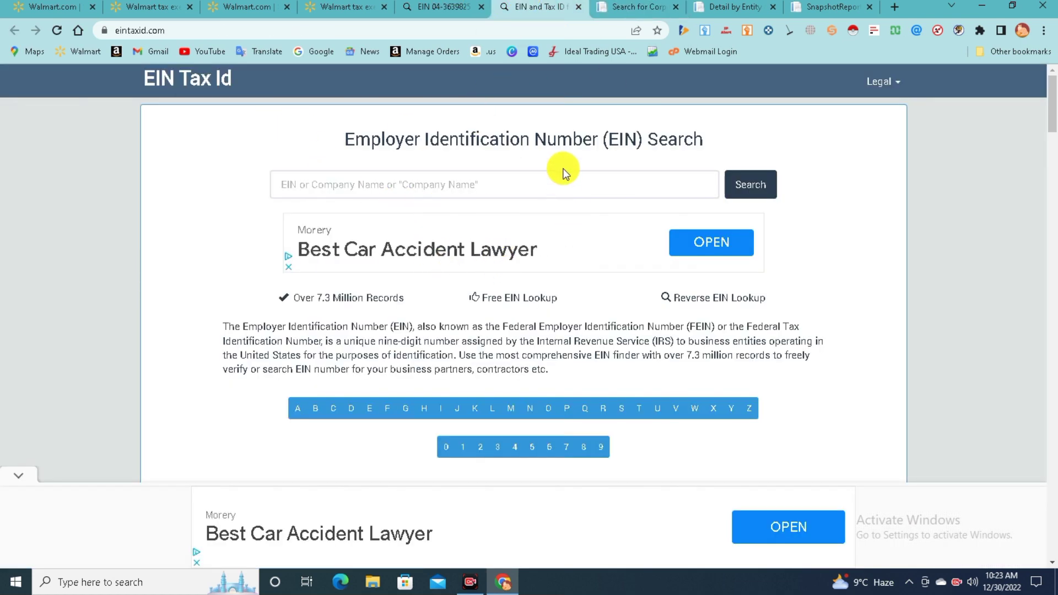
{"action": "left_click", "coordinate": [350, 6]}
Close the extra Walmart.com and duplicate Walmart tax exempt tabs
{"action": "left_click", "coordinate": [258, 5]}
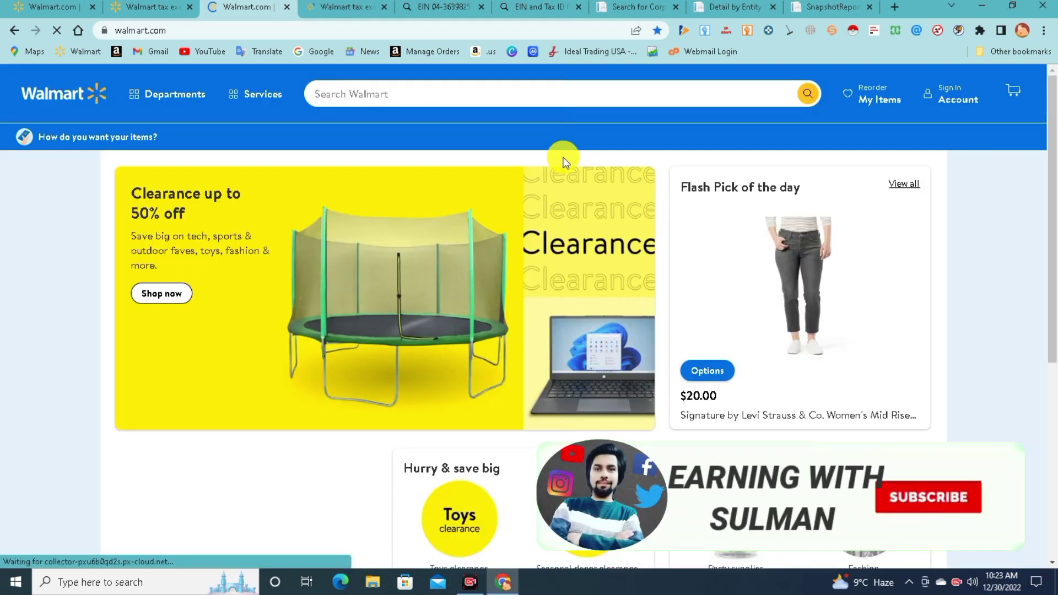
{"action": "left_click", "coordinate": [331, 6]}
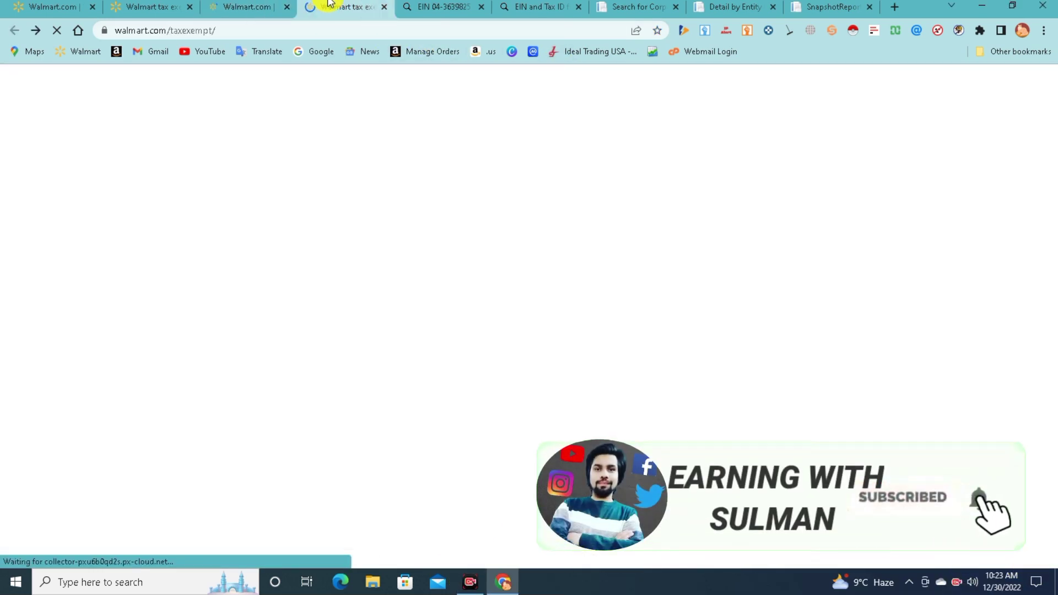
{"action": "left_click", "coordinate": [144, 6]}
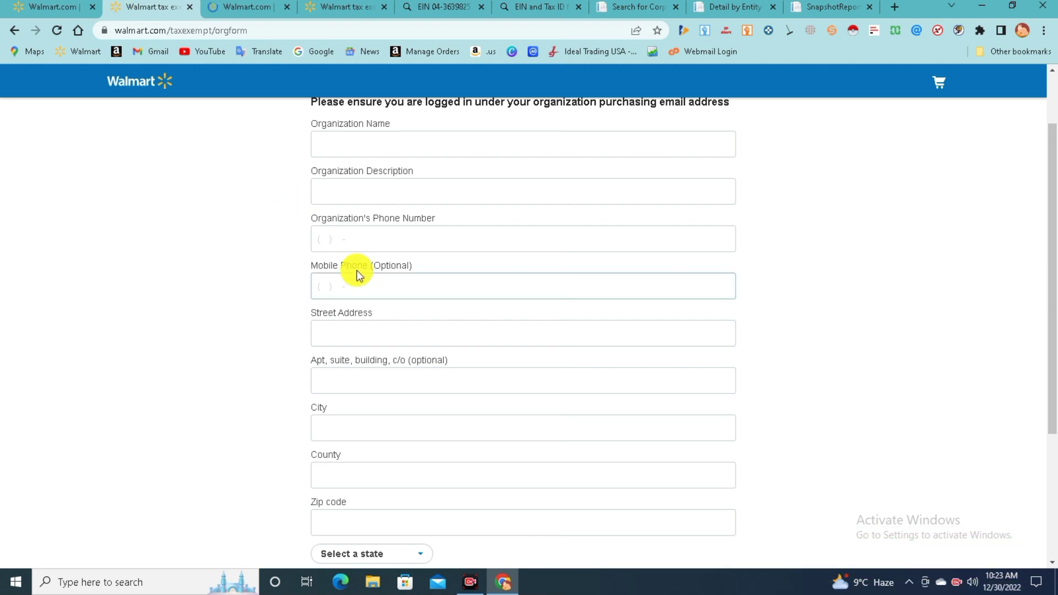
{"action": "scroll", "coordinate": [354, 271], "scroll_direction": "up", "scroll_amount": 2}
{"action": "left_click", "coordinate": [286, 7]}
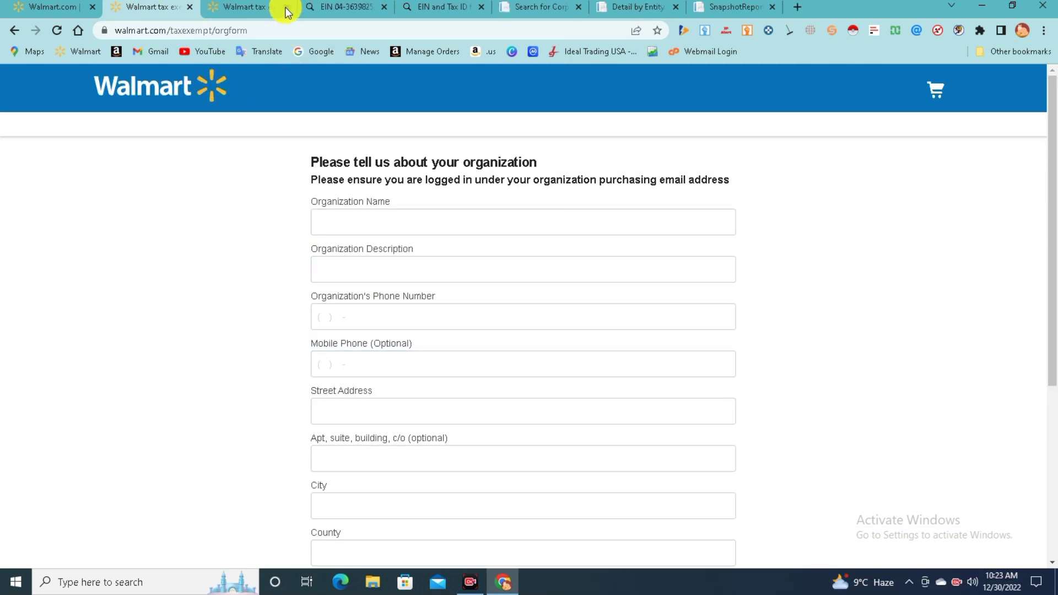
{"action": "left_click", "coordinate": [286, 7]}
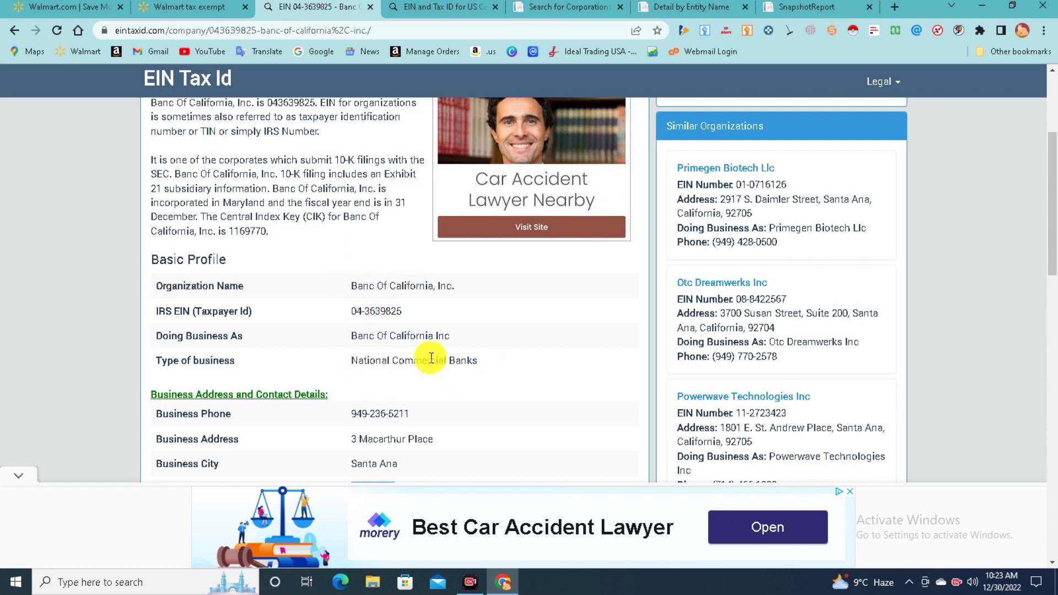
Copy Banc Of California, Inc. from the EIN profile into Organization Name
{"action": "left_click", "coordinate": [187, 7]}
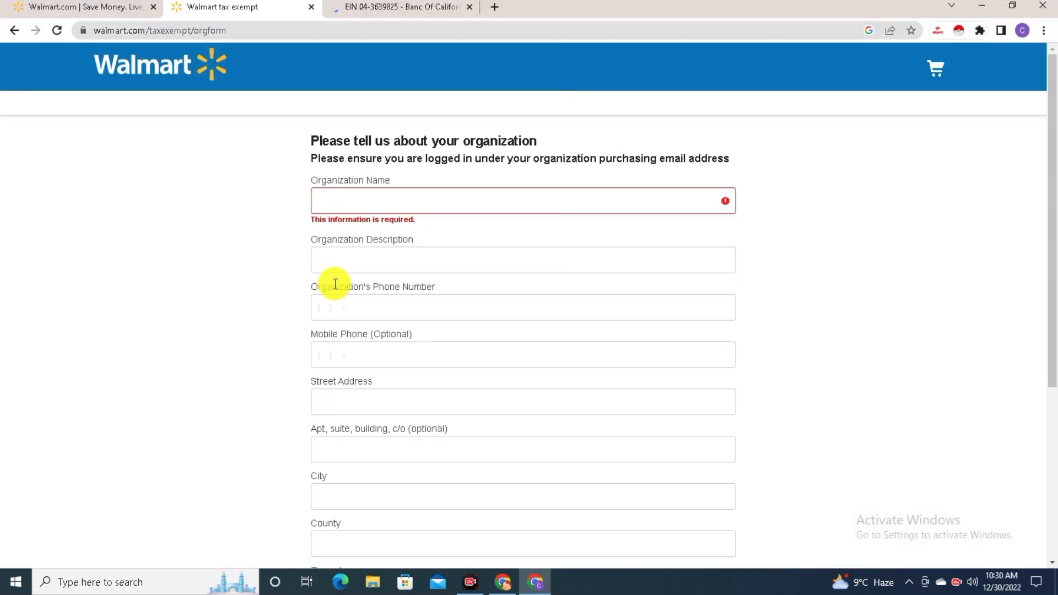
{"action": "scroll", "coordinate": [485, 284], "scroll_direction": "down", "scroll_amount": 2}
{"action": "scroll", "coordinate": [304, 300], "scroll_direction": "up", "scroll_amount": 2}
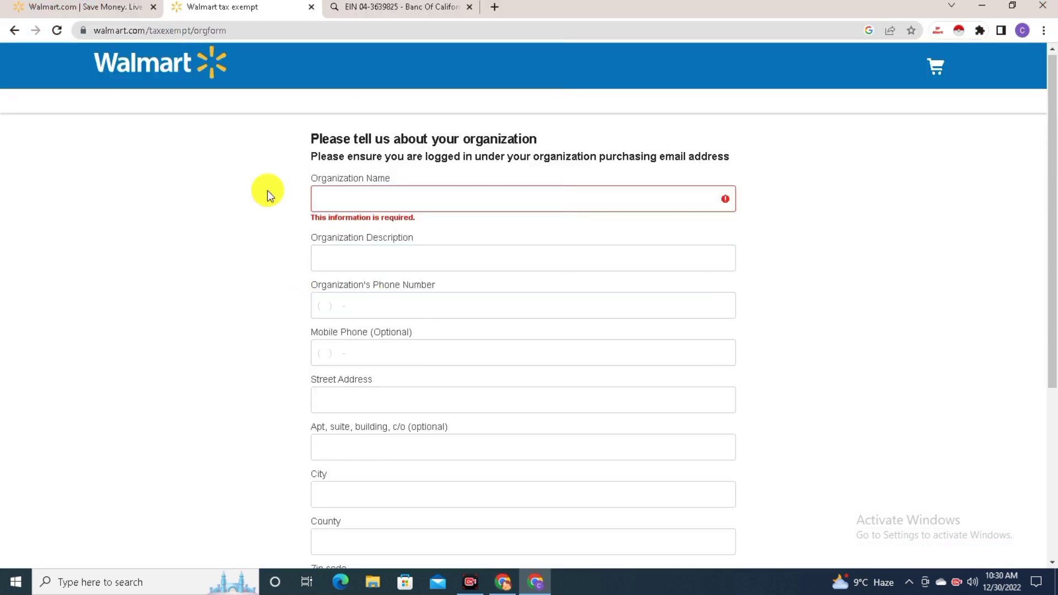
{"action": "left_click", "coordinate": [369, 5]}
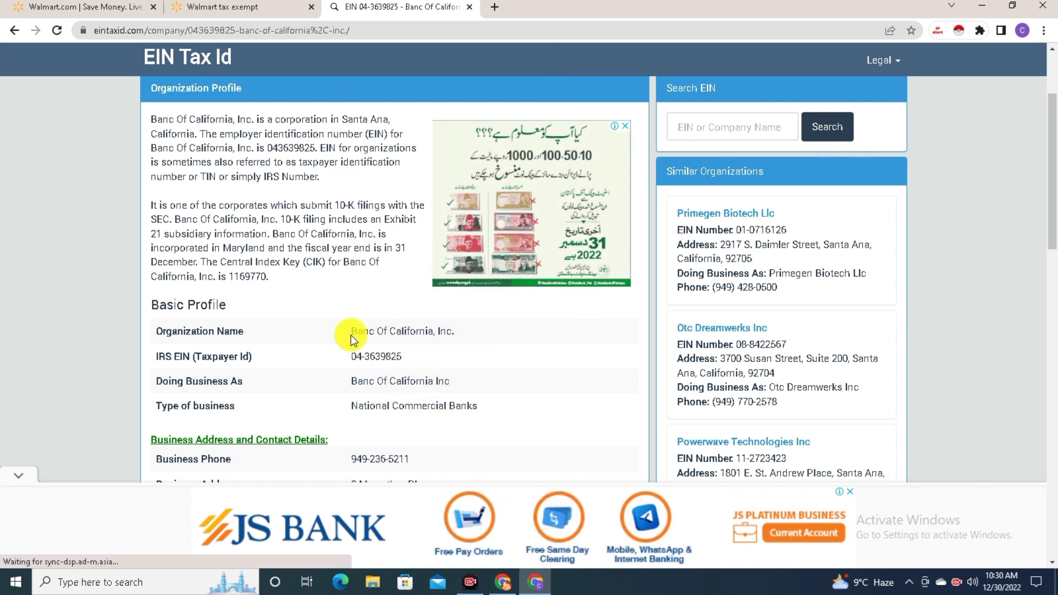
{"action": "left_click_drag", "start_coordinate": [400, 331], "coordinate": [457, 334]}
{"action": "key", "text": "ctrl+c"}
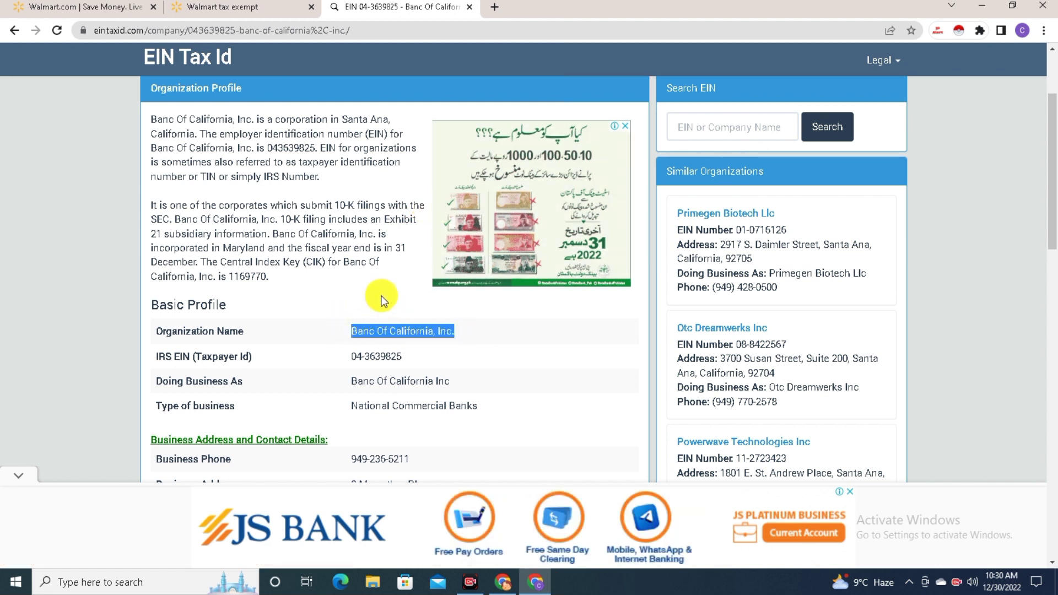
{"action": "left_click", "coordinate": [245, 7]}
{"action": "left_click", "coordinate": [358, 188]}
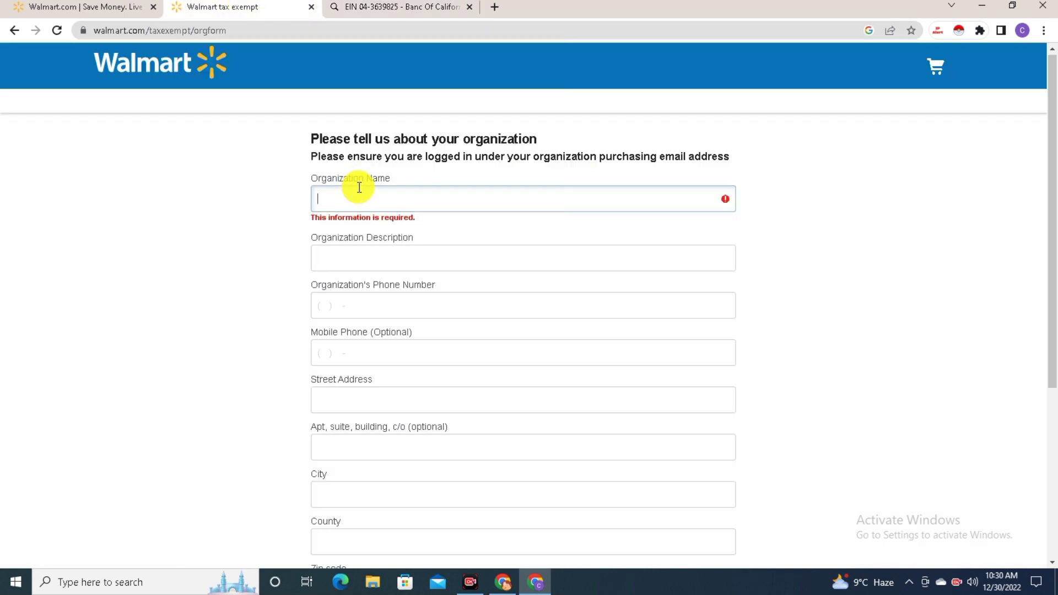
{"action": "key", "text": "ctrl+v"}
Enter ONLINE RETAIL as the organization description
{"action": "left_click", "coordinate": [403, 243]}
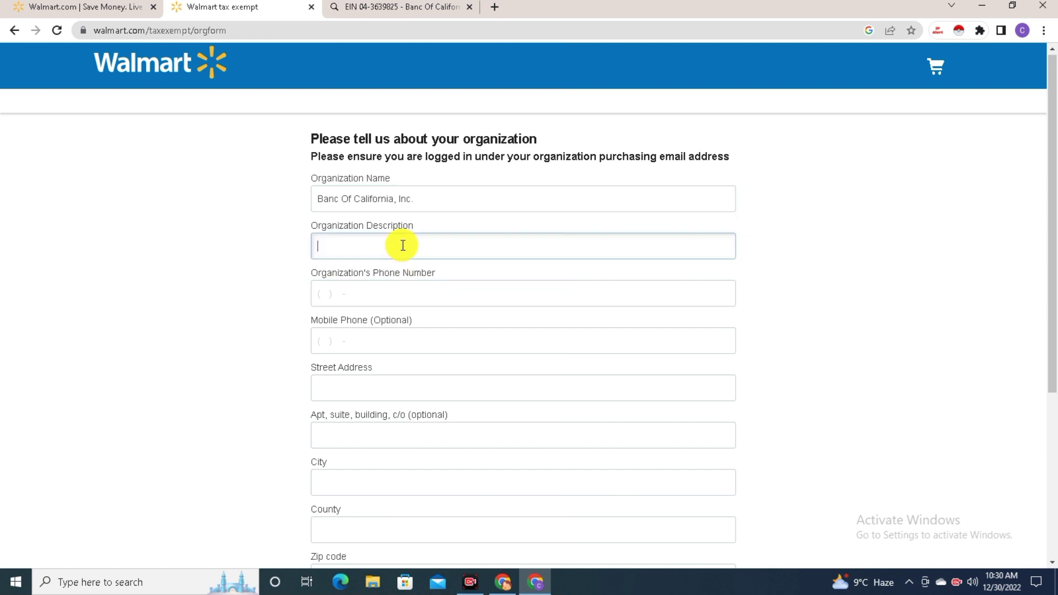
{"action": "left_click", "coordinate": [394, 293]}
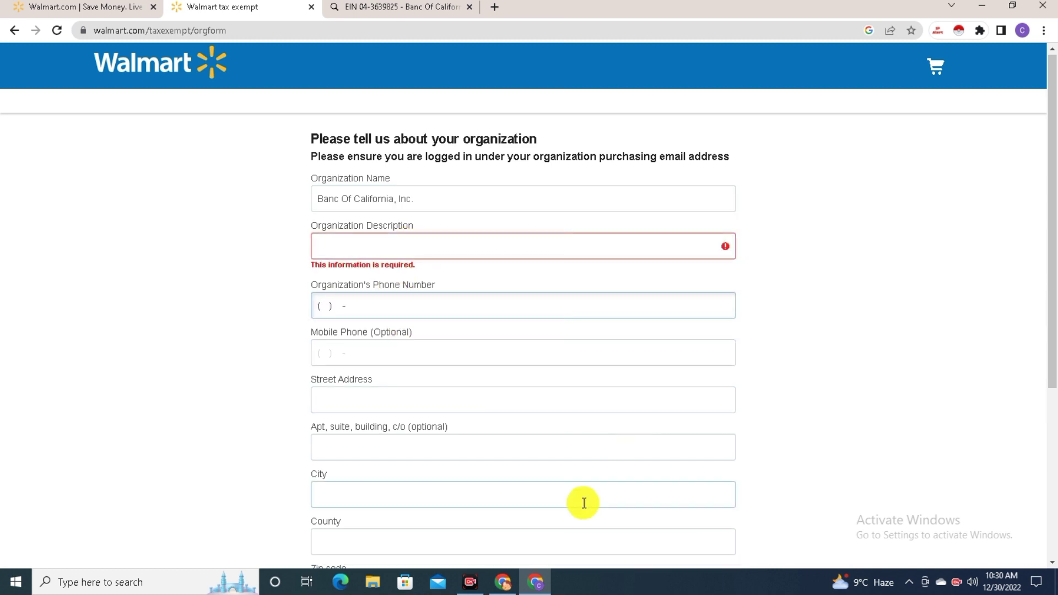
{"action": "left_click", "coordinate": [483, 588]}
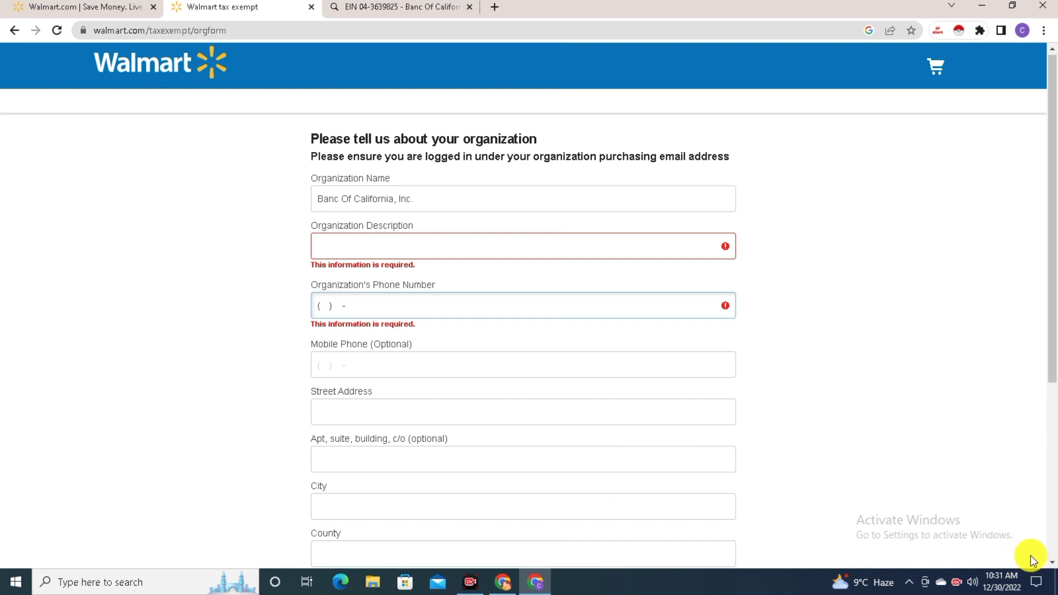
{"action": "left_click", "coordinate": [371, 246]}
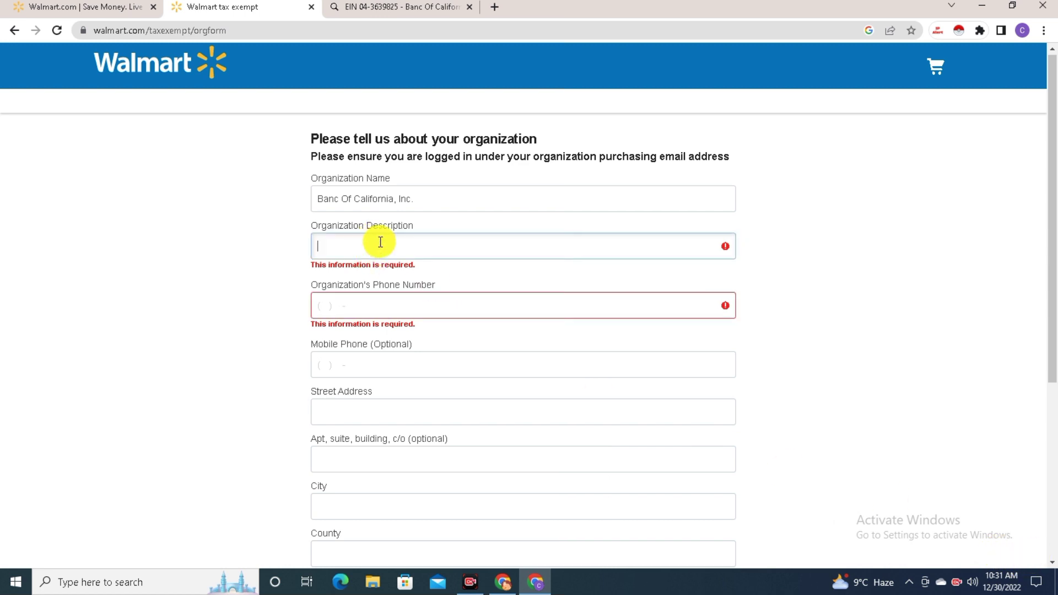
{"action": "type", "text": "ONLINE RETAIL"}
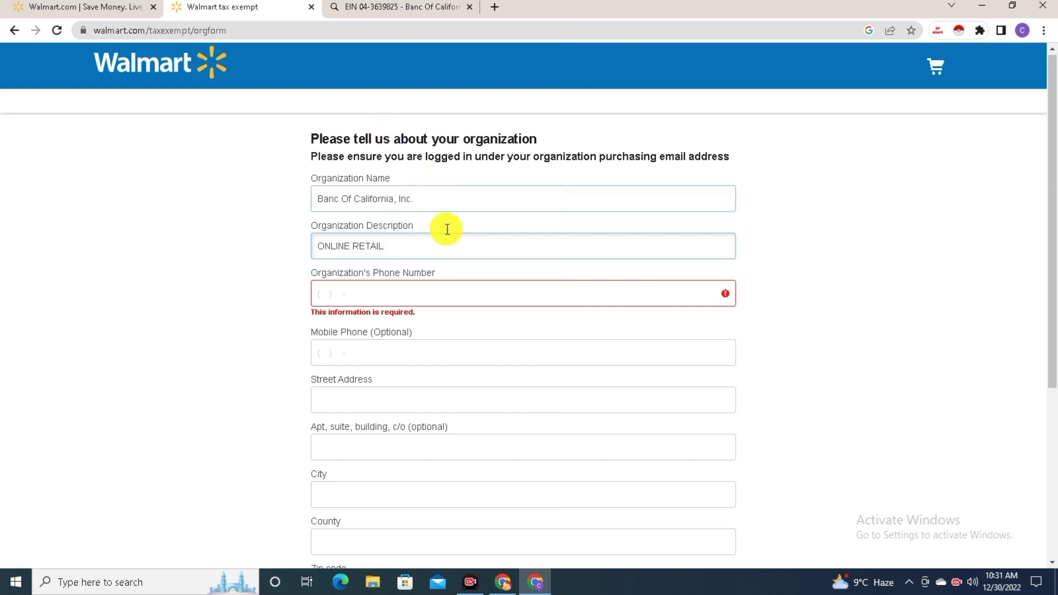
{"action": "left_click", "coordinate": [338, 295]}
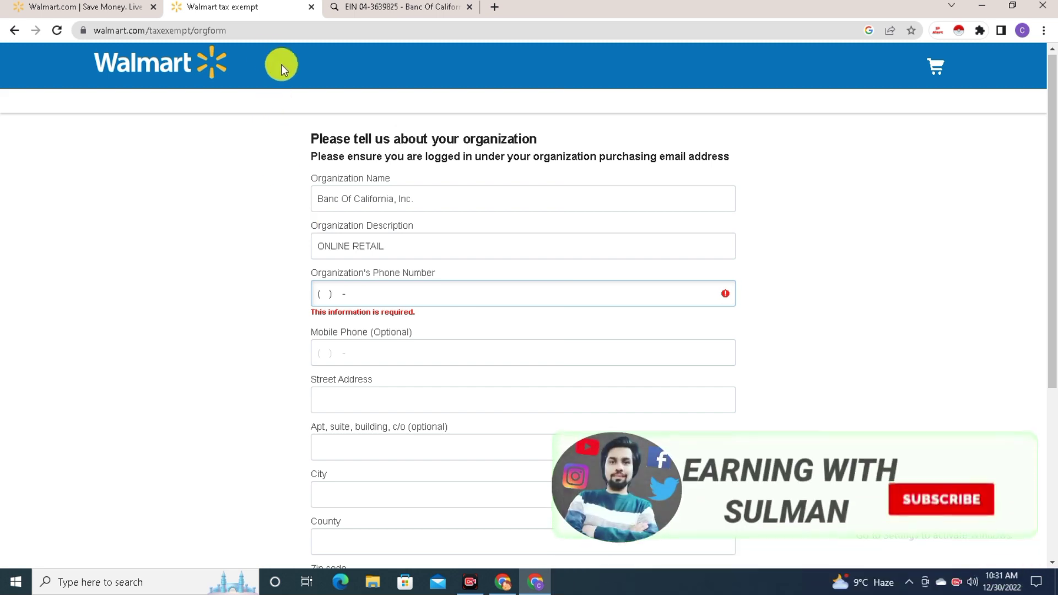
Copy the business phone number from the EIN profile and enter it as the organization phone
{"action": "left_click", "coordinate": [354, 15]}
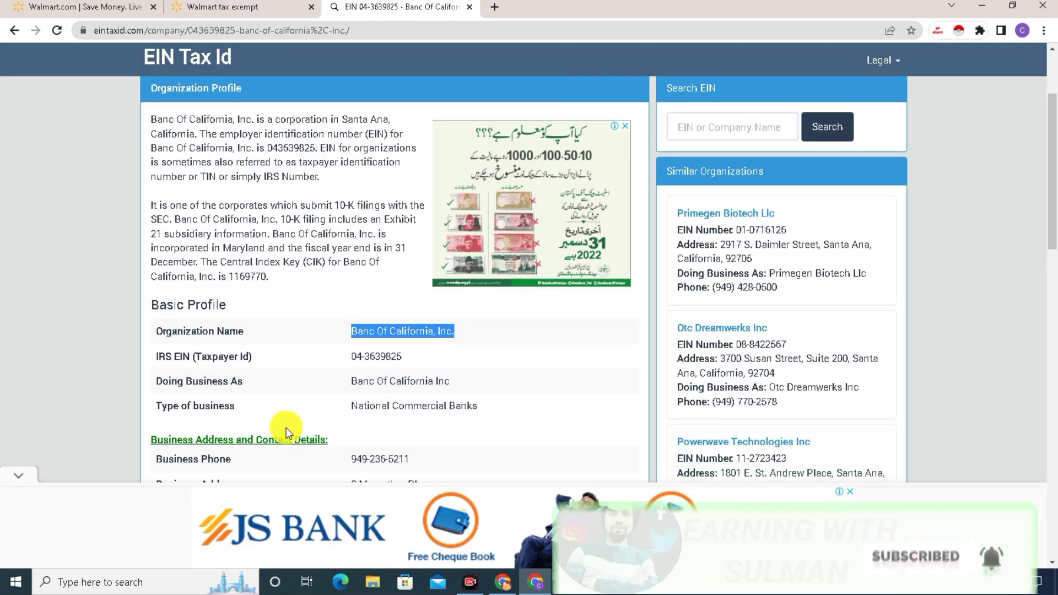
{"action": "scroll", "coordinate": [330, 413], "scroll_direction": "down", "scroll_amount": 1}
{"action": "left_click_drag", "start_coordinate": [350, 394], "coordinate": [398, 390]}
{"action": "right_click", "coordinate": [398, 390]}
{"action": "left_click", "coordinate": [435, 403]}
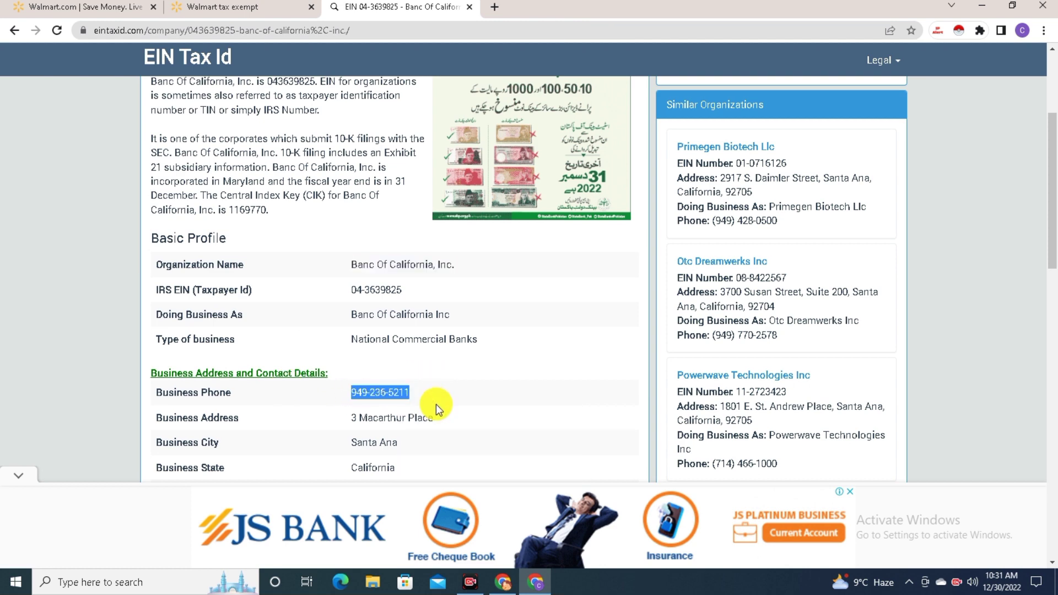
{"action": "left_click", "coordinate": [237, 6]}
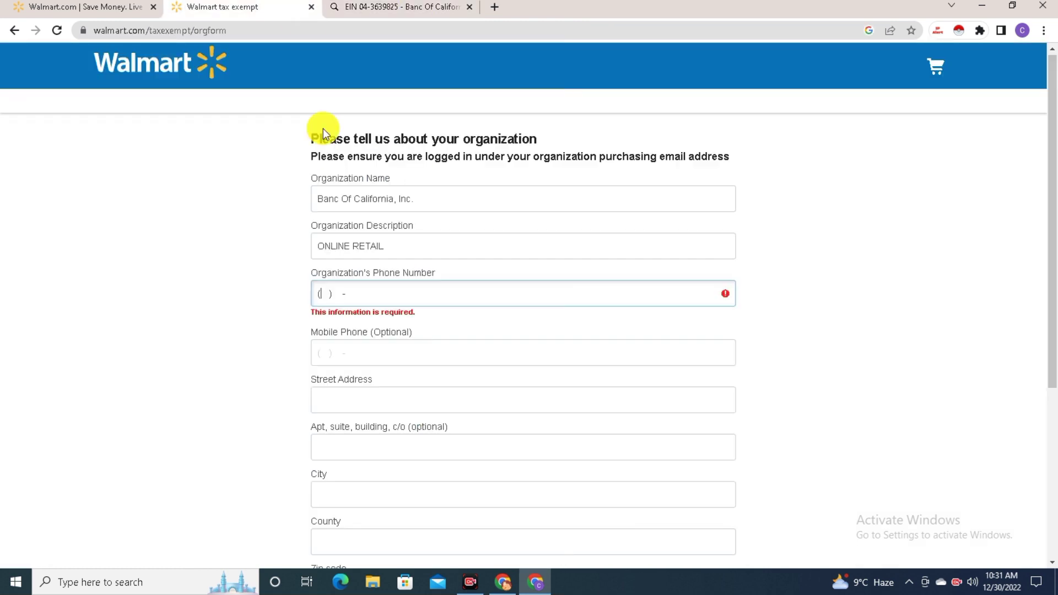
{"action": "left_click", "coordinate": [333, 290]}
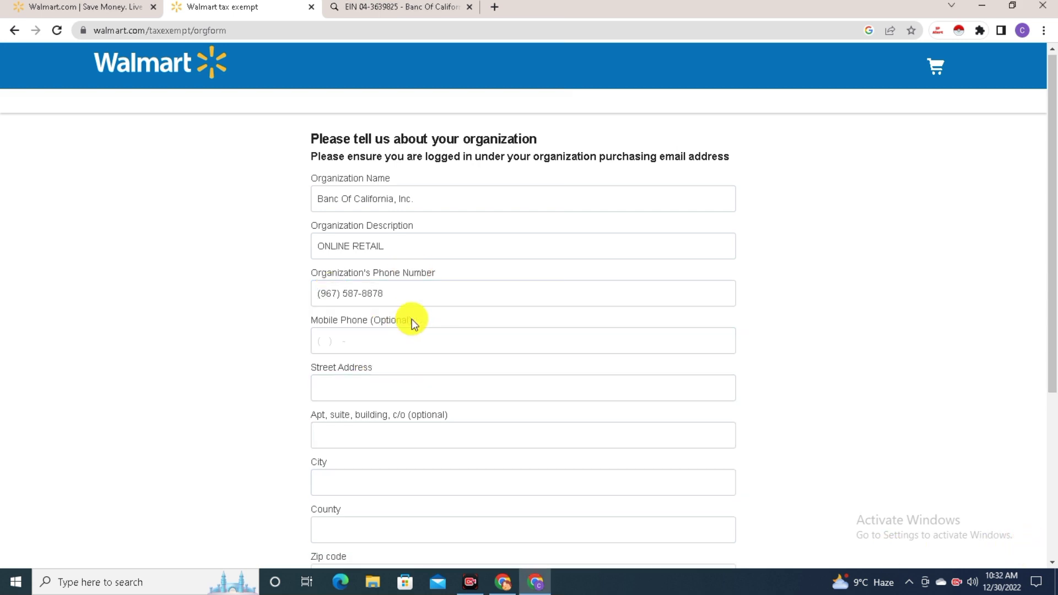
{"action": "left_click", "coordinate": [348, 380]}
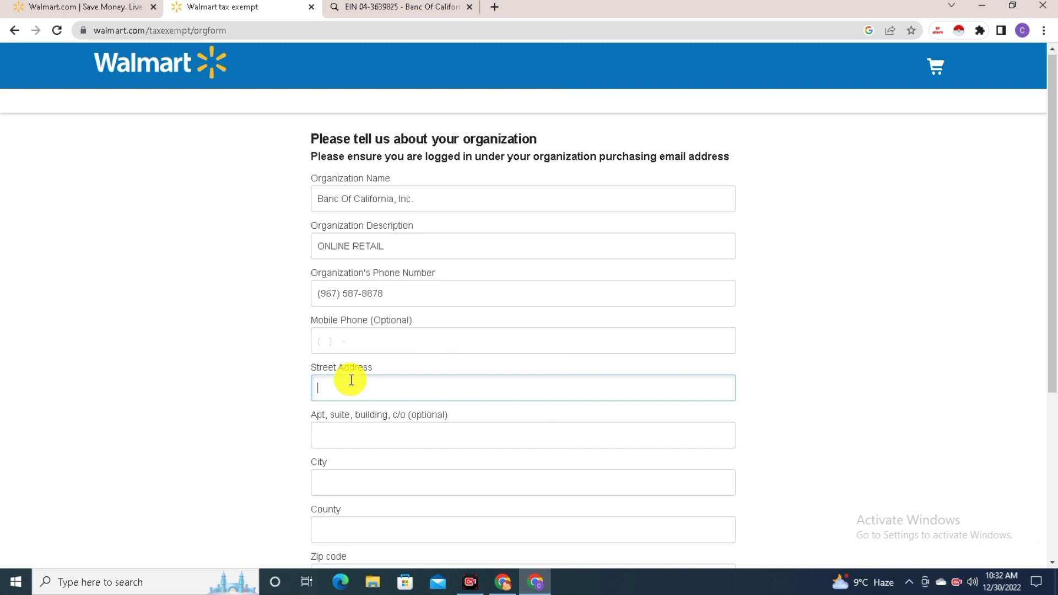
{"action": "left_click", "coordinate": [394, 7]}
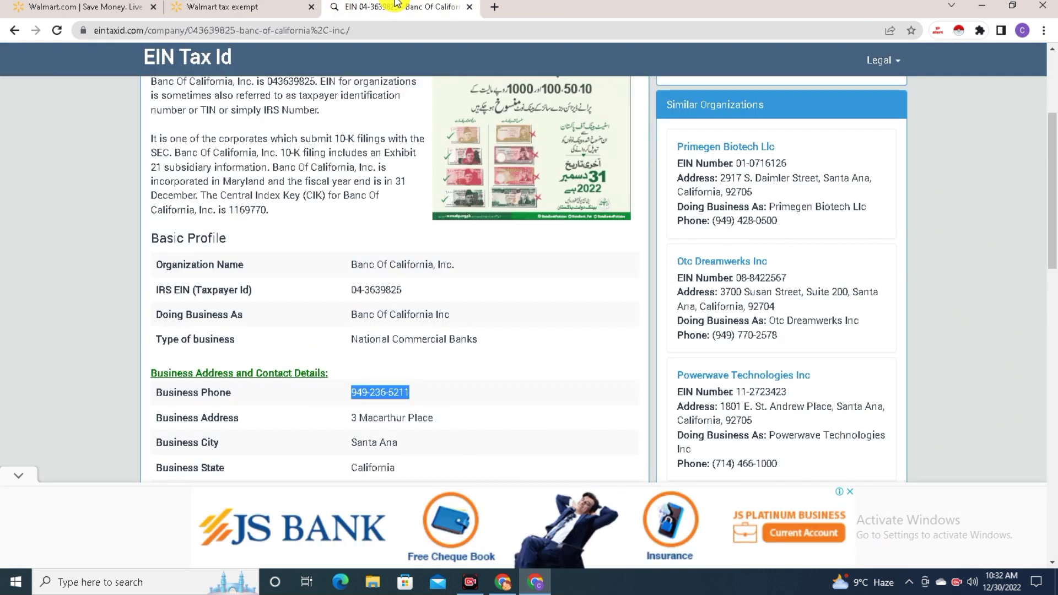
{"action": "left_click", "coordinate": [432, 434]}
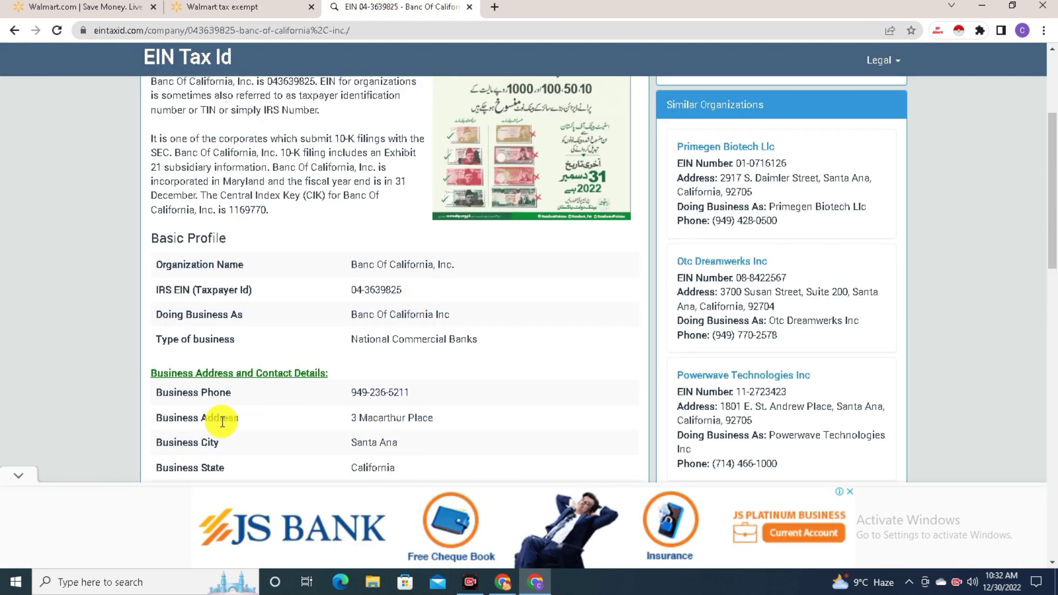
{"action": "left_click_drag", "start_coordinate": [346, 419], "coordinate": [436, 416]}
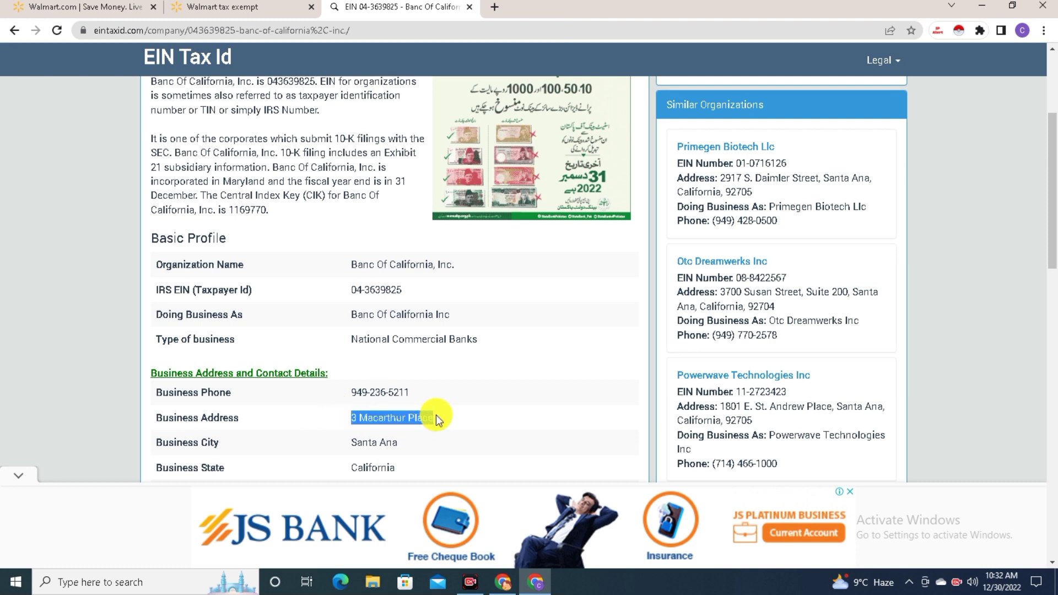
{"action": "right_click", "coordinate": [433, 413]}
{"action": "left_click", "coordinate": [451, 419]}
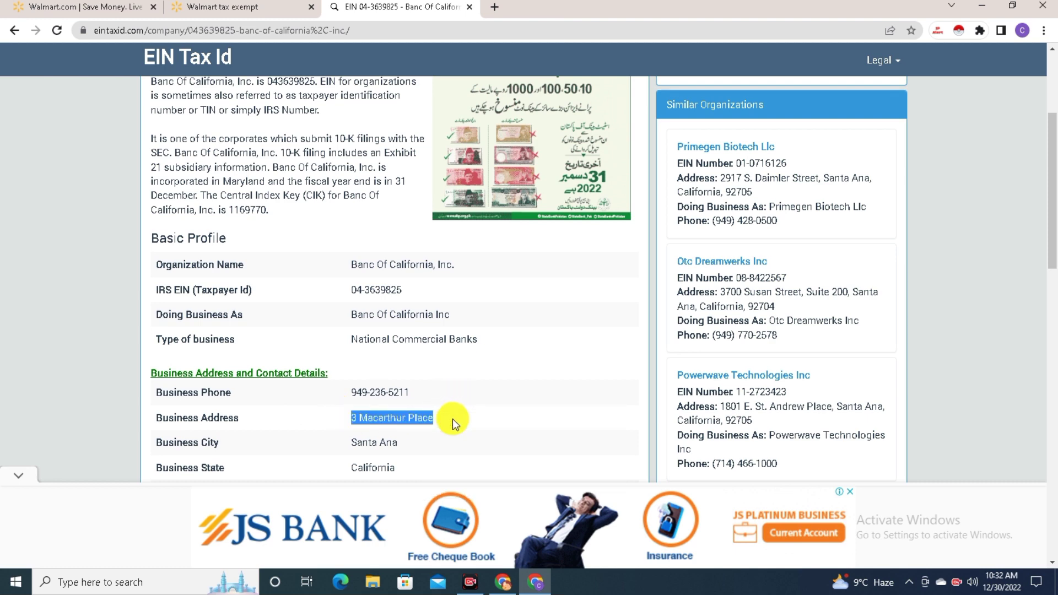
{"action": "left_click", "coordinate": [226, 6]}
{"action": "right_click", "coordinate": [356, 383]}
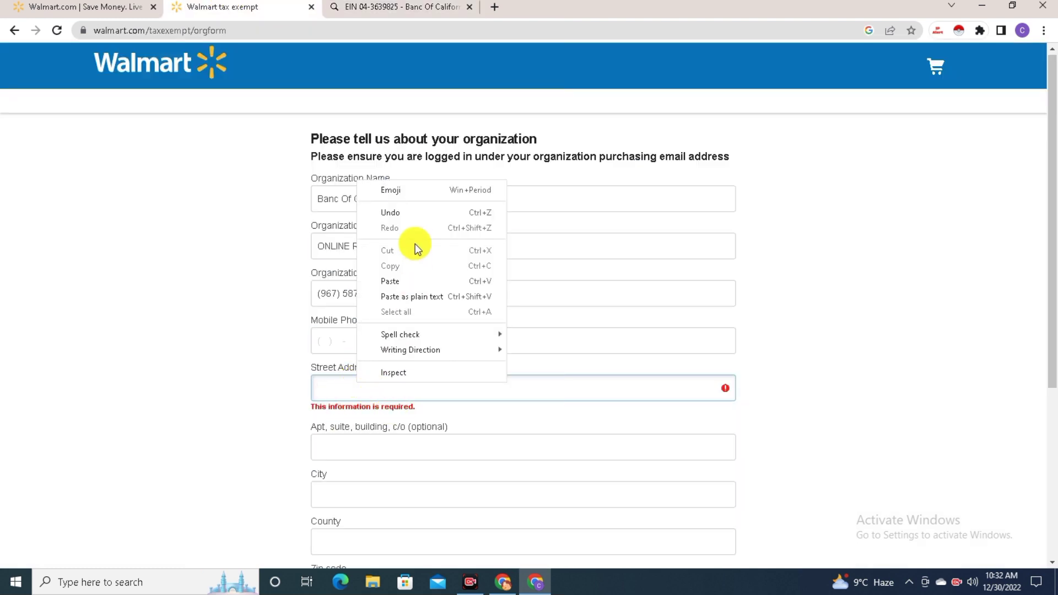
{"action": "left_click", "coordinate": [399, 282]}
Fill in city Santa Ana, zip code 92707 and choose California as the state
{"action": "scroll", "coordinate": [392, 326], "scroll_direction": "down", "scroll_amount": 1}
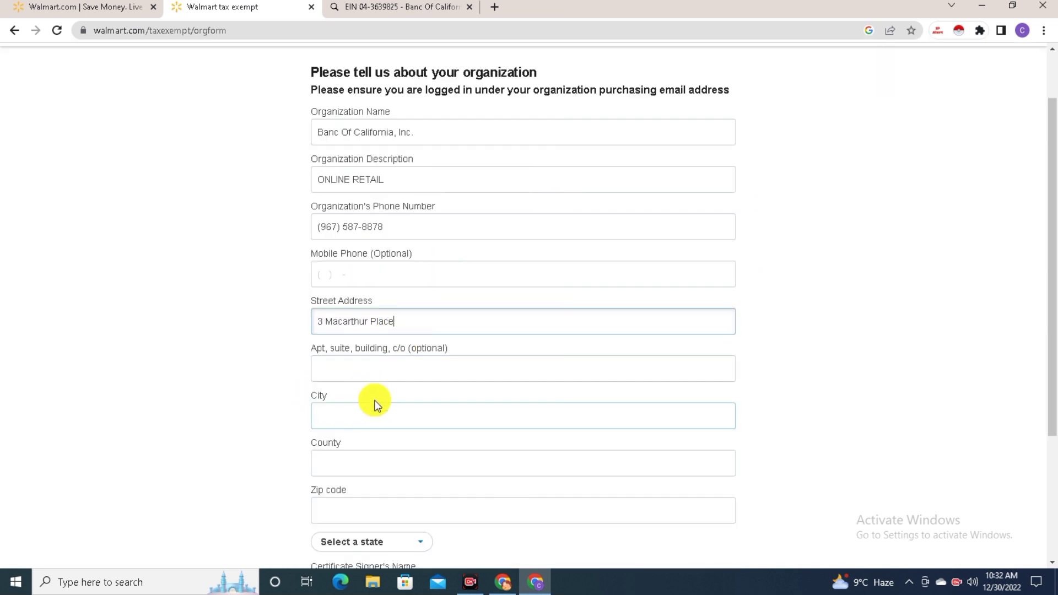
{"action": "left_click", "coordinate": [359, 417]}
{"action": "left_click", "coordinate": [342, 461]}
{"action": "left_click", "coordinate": [347, 518]}
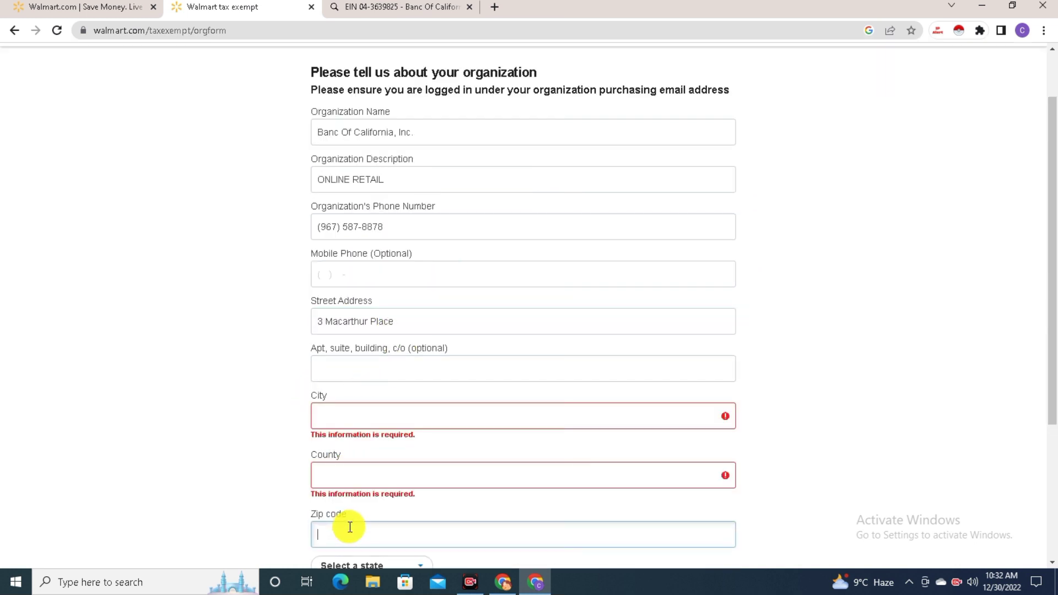
{"action": "scroll", "coordinate": [394, 484], "scroll_direction": "down", "scroll_amount": 2}
{"action": "left_click", "coordinate": [384, 432]}
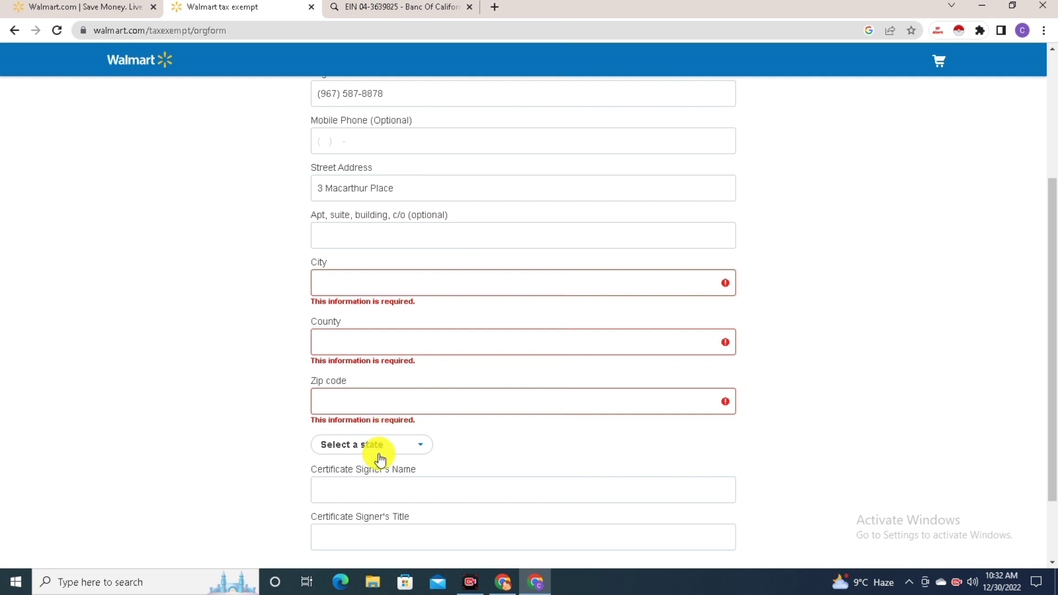
{"action": "left_click", "coordinate": [379, 447]}
{"action": "scroll", "coordinate": [398, 465], "scroll_direction": "down", "scroll_amount": 2}
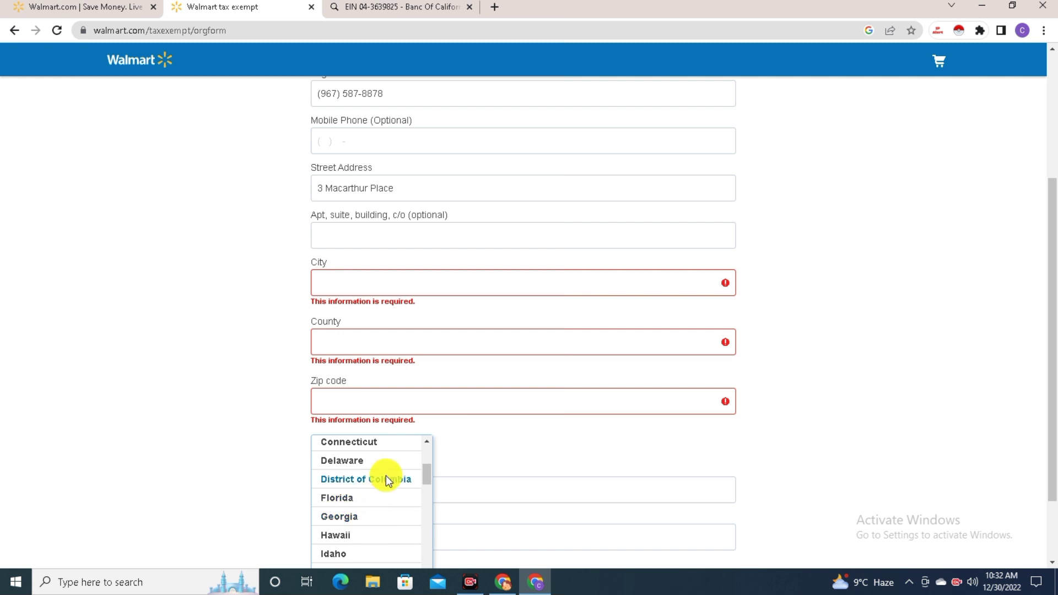
{"action": "scroll", "coordinate": [384, 482], "scroll_direction": "down", "scroll_amount": 1}
{"action": "scroll", "coordinate": [382, 494], "scroll_direction": "down", "scroll_amount": 3}
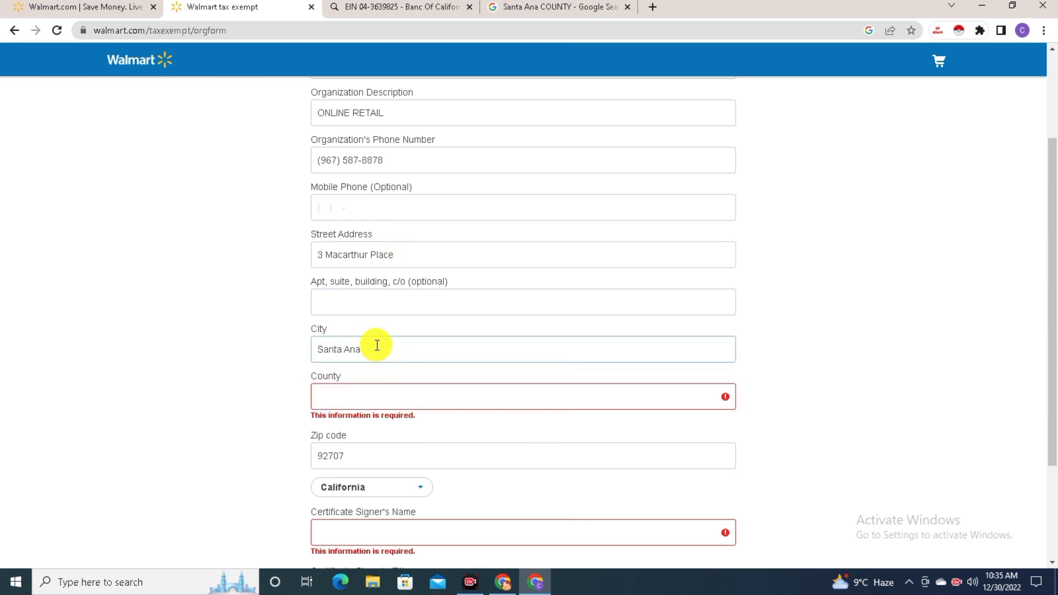
Copy Orange County from Google's result for Santa Ana and paste it into County
{"action": "left_click_drag", "start_coordinate": [364, 350], "coordinate": [322, 354]}
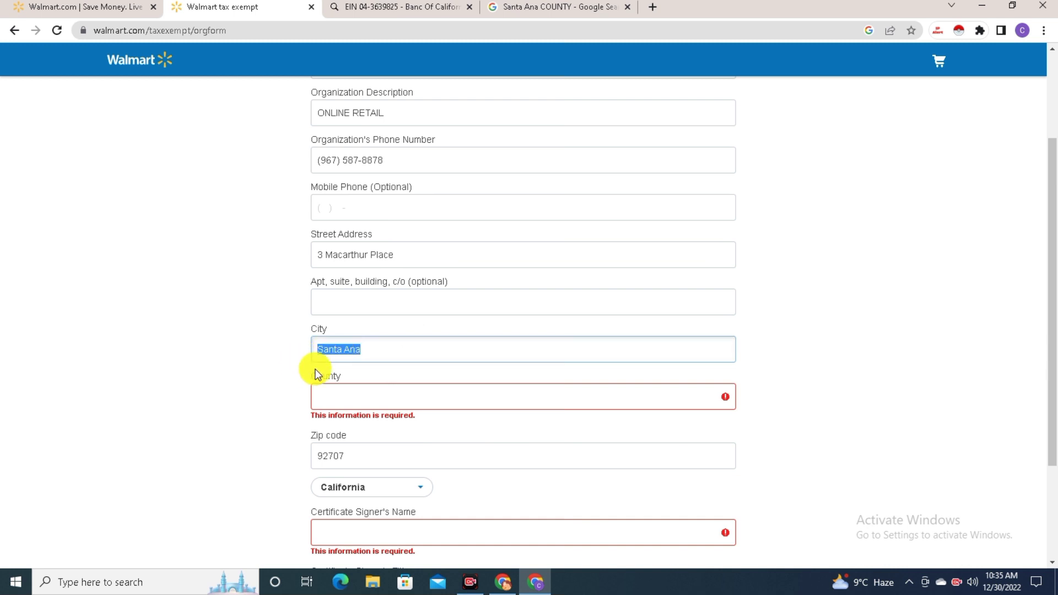
{"action": "left_click", "coordinate": [532, 6]}
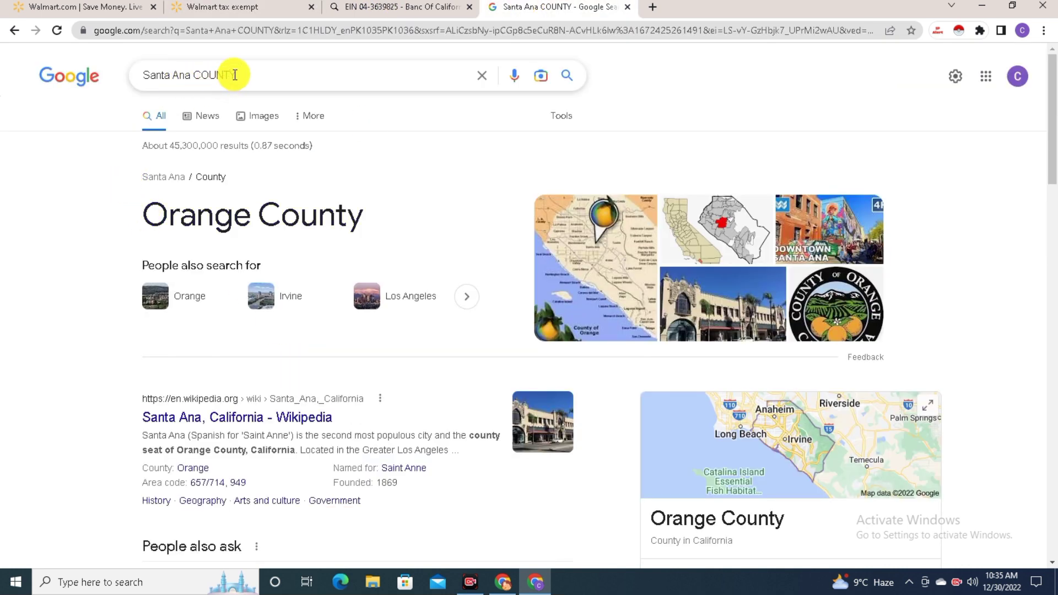
{"action": "left_click_drag", "start_coordinate": [385, 215], "coordinate": [153, 206]}
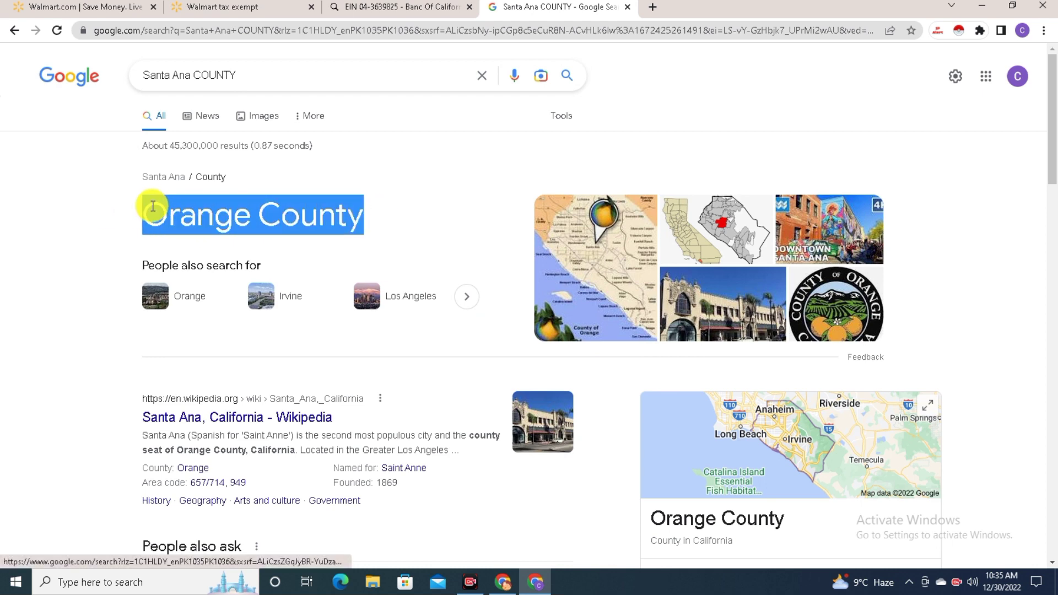
{"action": "right_click", "coordinate": [169, 215]}
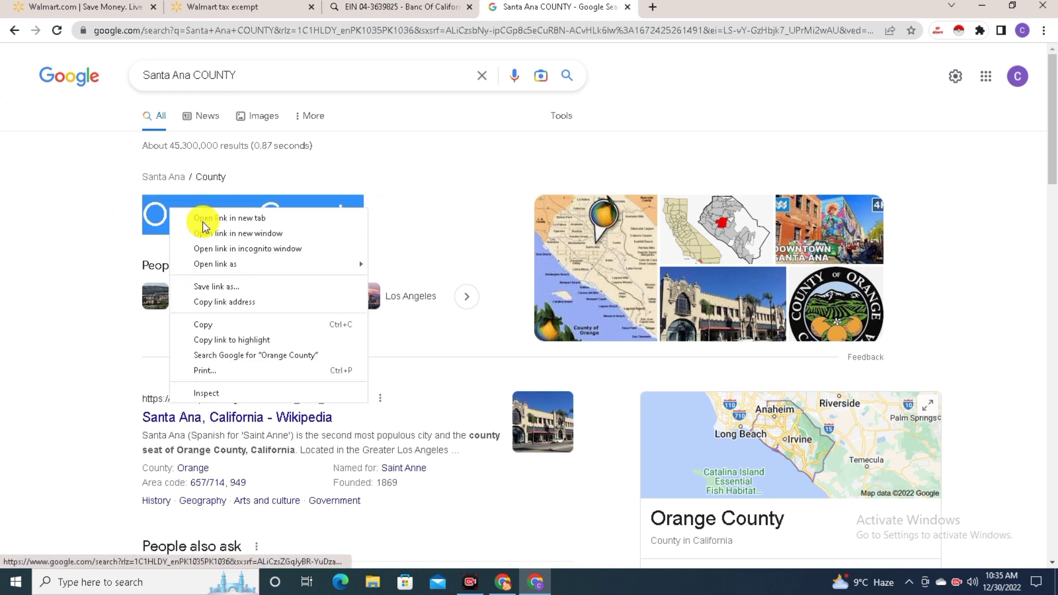
{"action": "left_click", "coordinate": [224, 327]}
{"action": "left_click", "coordinate": [178, 5]}
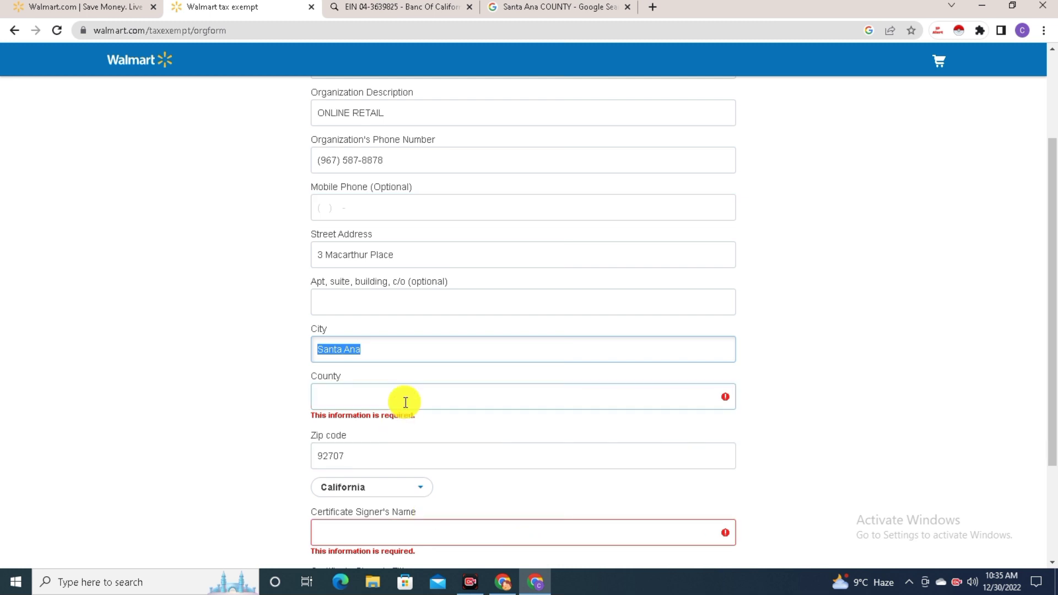
{"action": "left_click", "coordinate": [377, 405]}
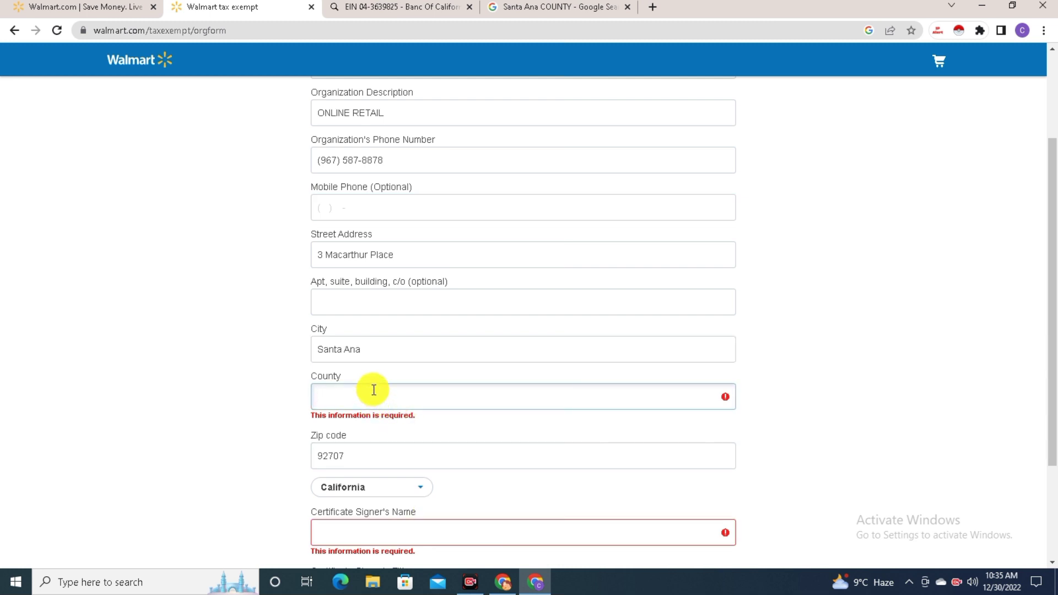
{"action": "key", "text": "ctrl+v"}
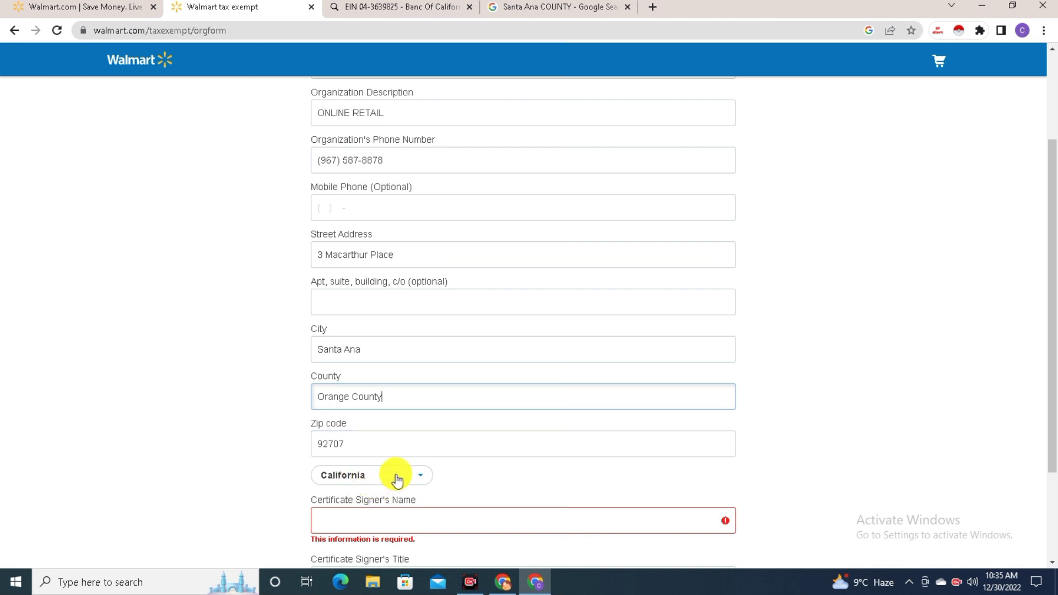
{"action": "scroll", "coordinate": [393, 474], "scroll_direction": "down", "scroll_amount": 1}
{"action": "left_click", "coordinate": [391, 455]}
{"action": "scroll", "coordinate": [389, 455], "scroll_direction": "up", "scroll_amount": 4}
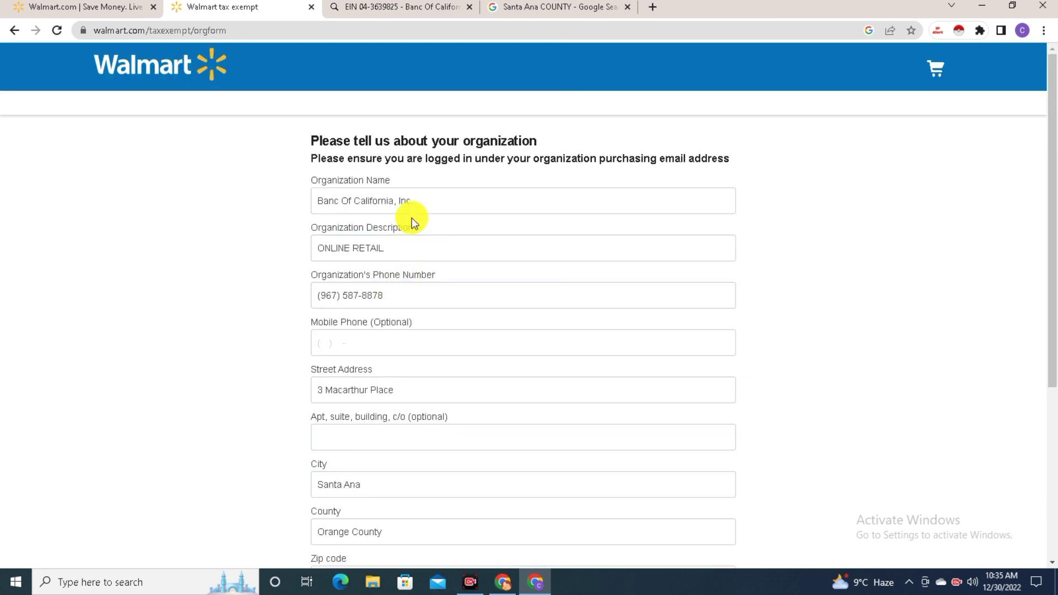
Paste Banc Of California into both Certificate Signer's Name and Title
{"action": "left_click_drag", "start_coordinate": [394, 204], "coordinate": [321, 196]}
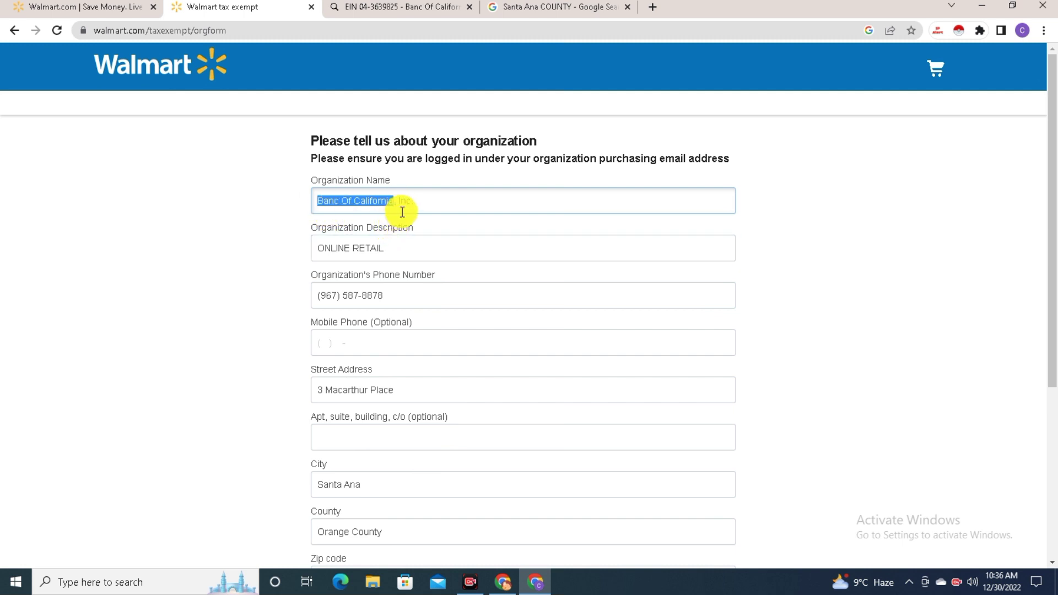
{"action": "scroll", "coordinate": [402, 242], "scroll_direction": "down", "scroll_amount": 5}
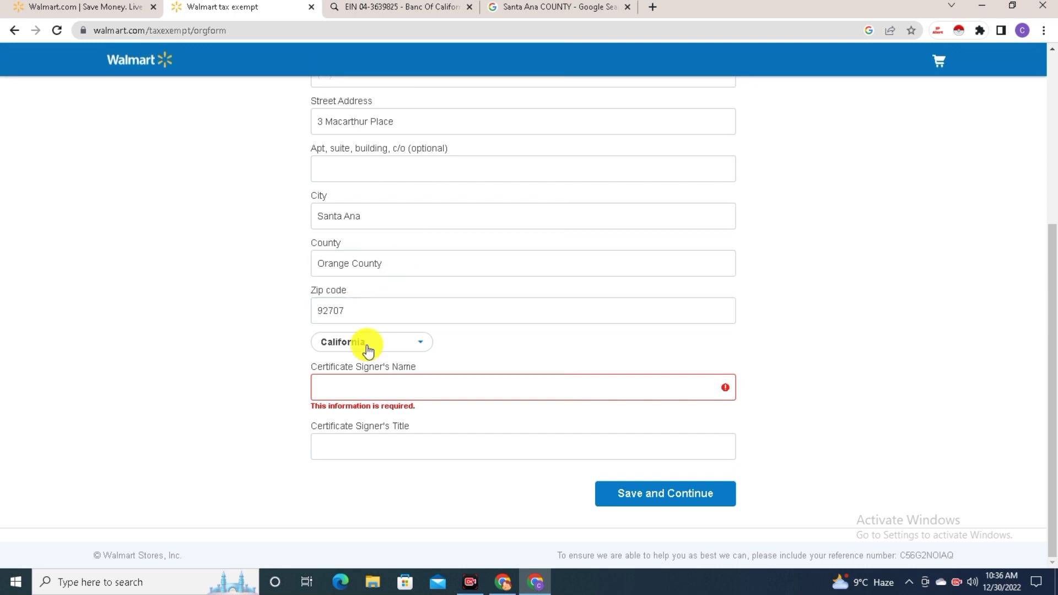
{"action": "left_click", "coordinate": [360, 381]}
{"action": "key", "text": "ctrl+v"}
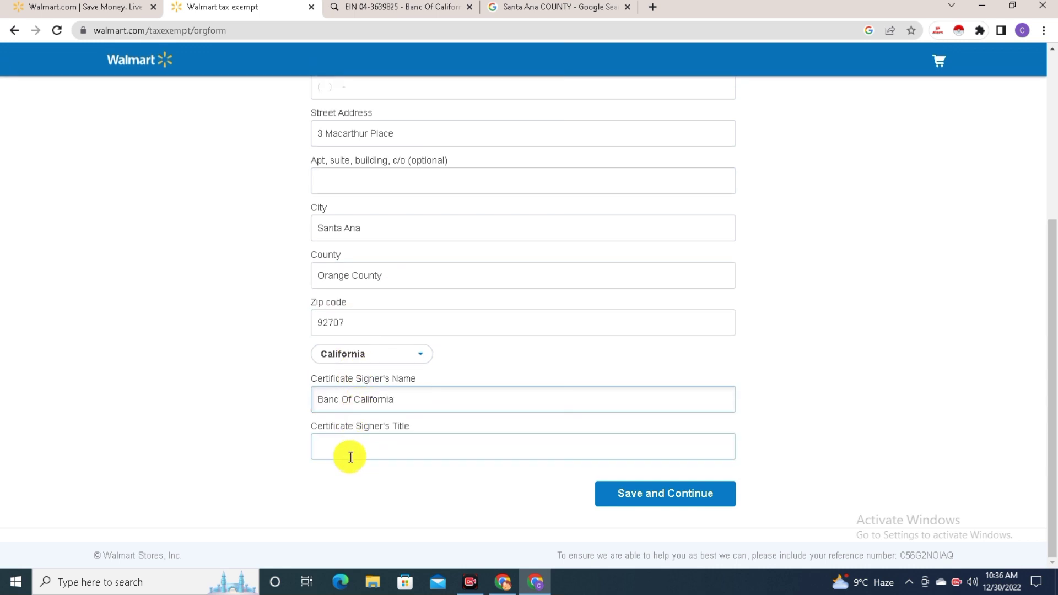
{"action": "left_click", "coordinate": [347, 447]}
{"action": "key", "text": "ctrl+v"}
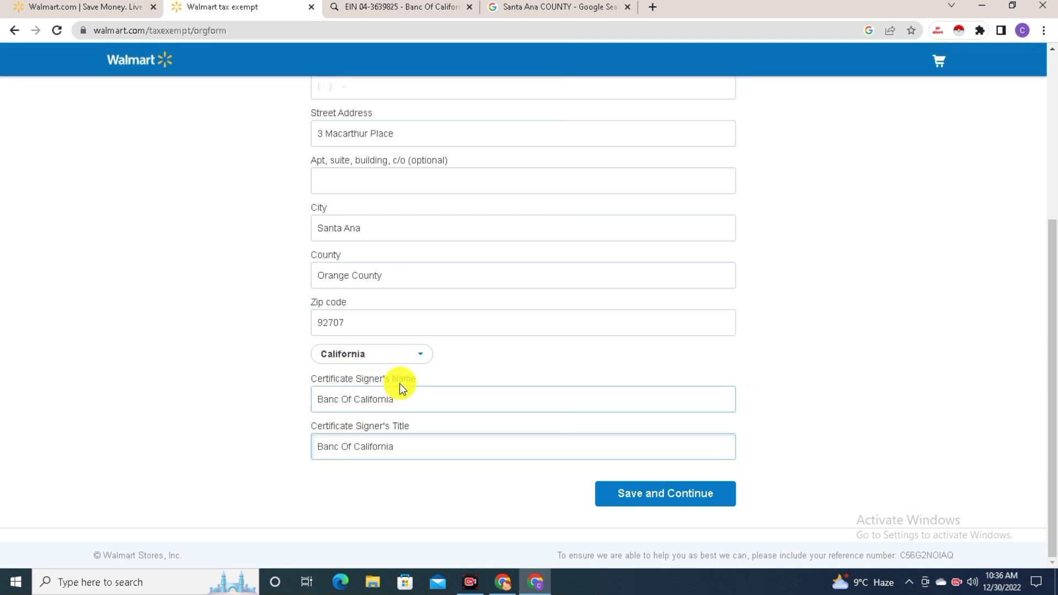
Save the organization details and continue
{"action": "scroll", "coordinate": [436, 435], "scroll_direction": "up", "scroll_amount": 5}
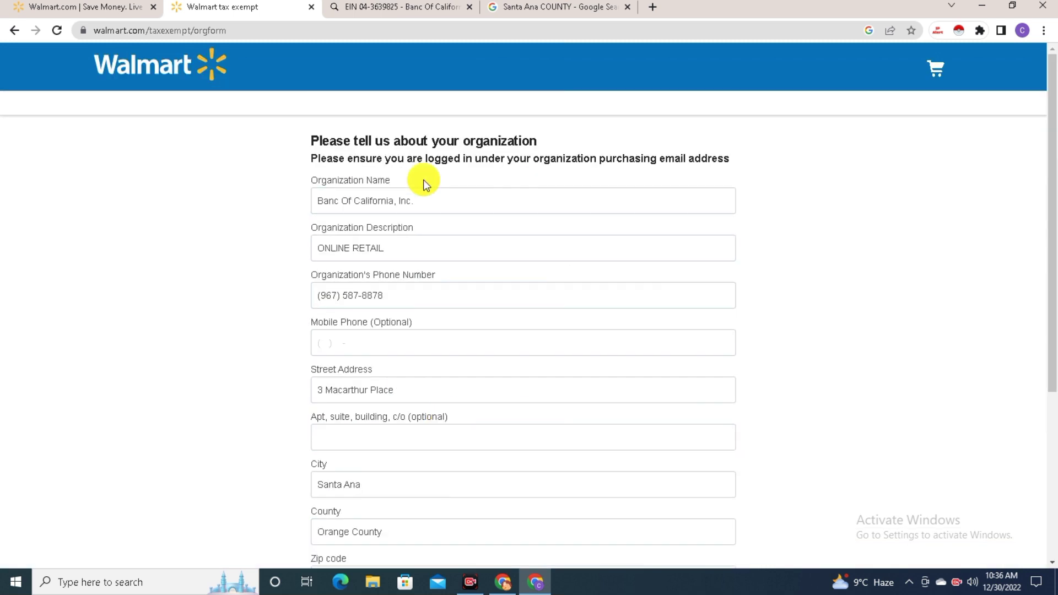
{"action": "scroll", "coordinate": [499, 320], "scroll_direction": "down", "scroll_amount": 2}
{"action": "scroll", "coordinate": [500, 320], "scroll_direction": "down", "scroll_amount": 3}
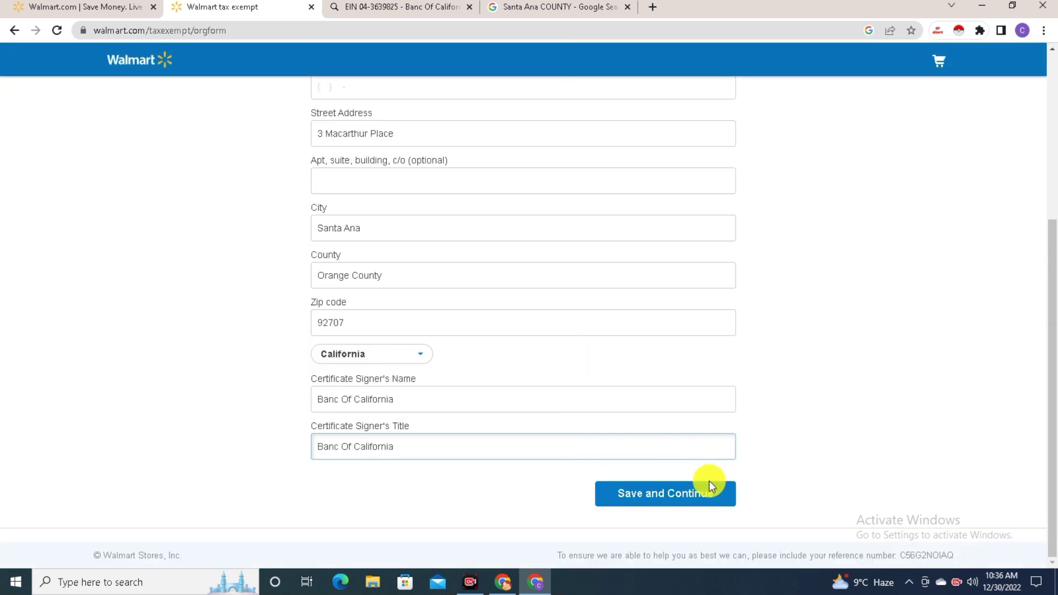
{"action": "left_click", "coordinate": [613, 498]}
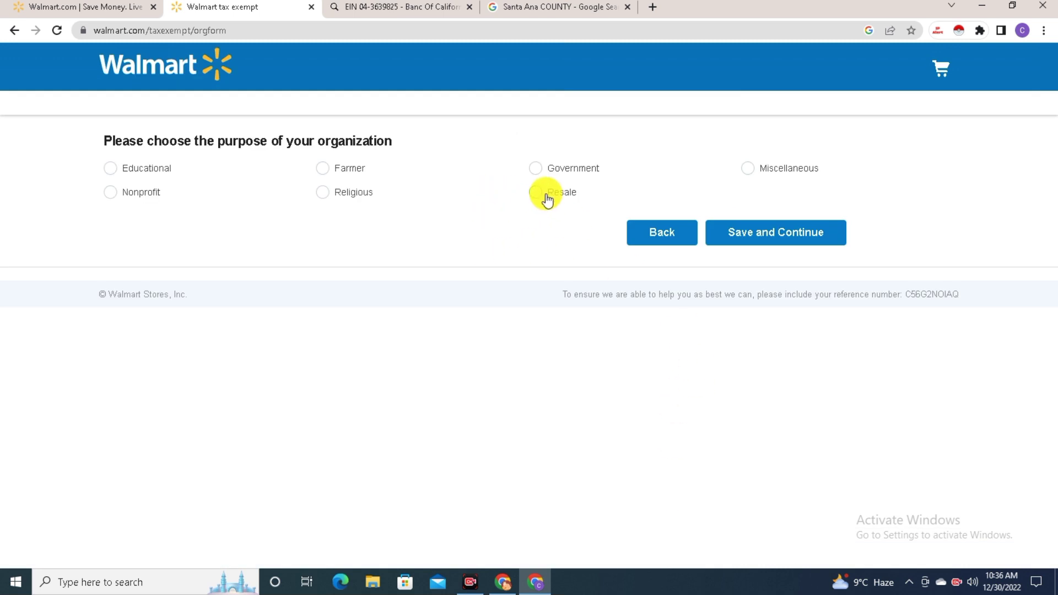
Choose Resale as the purpose and Retail Stores - Miscellaneous as the organization type
{"action": "left_click", "coordinate": [536, 192]}
{"action": "left_click", "coordinate": [796, 233]}
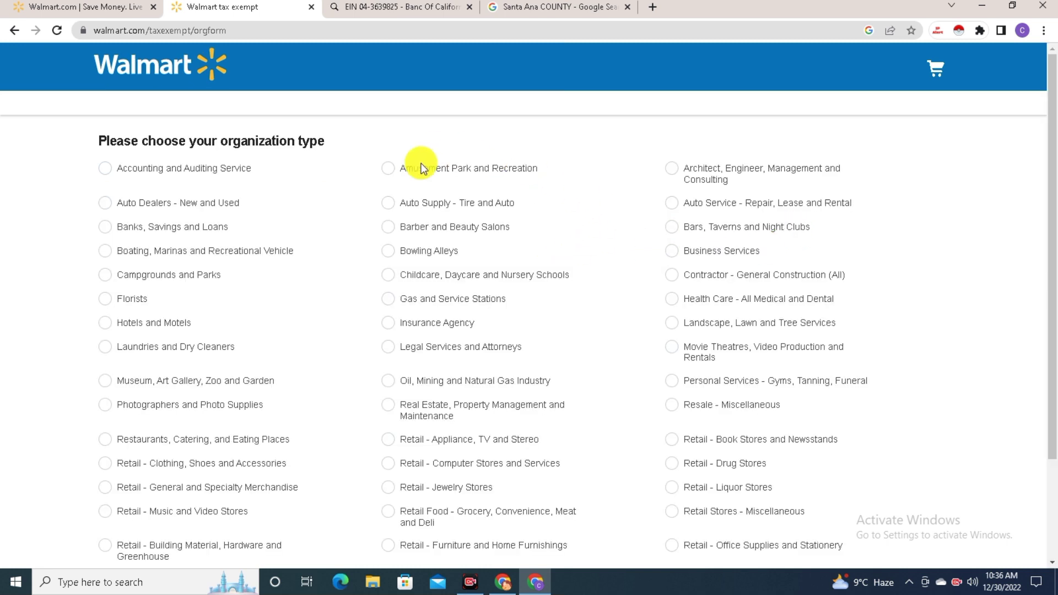
{"action": "scroll", "coordinate": [782, 400], "scroll_direction": "down", "scroll_amount": 2}
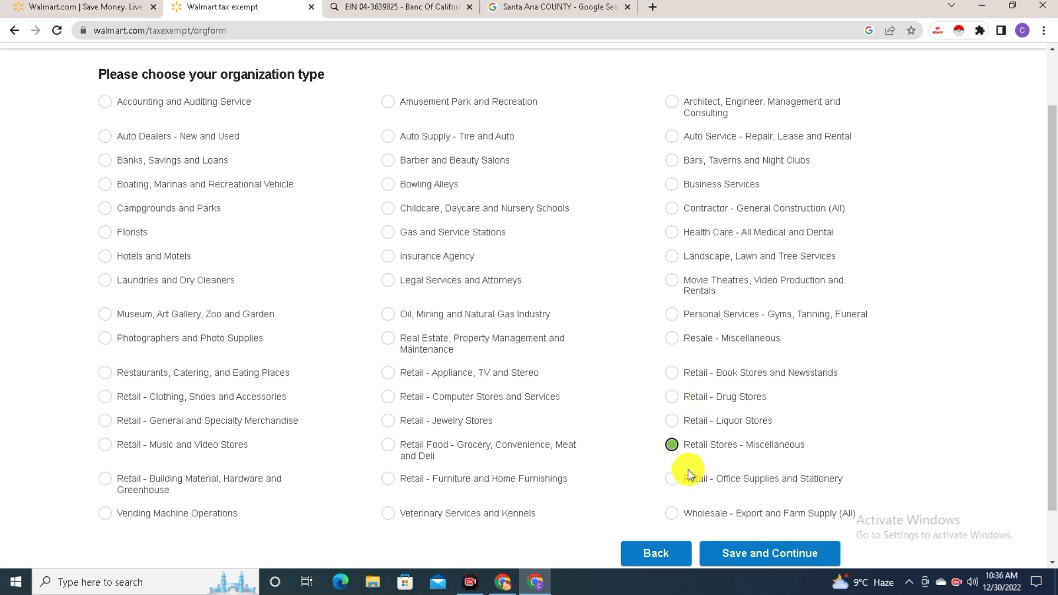
{"action": "left_click", "coordinate": [747, 556]}
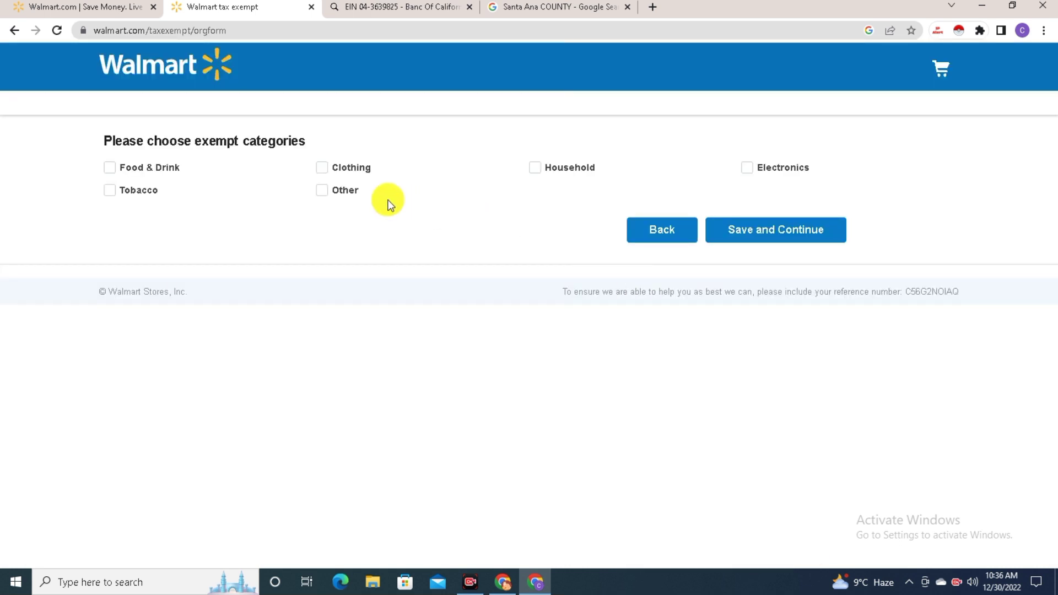
Mark Food & Drink, Household, Electronics and Other as exempt categories and save
{"action": "left_click", "coordinate": [470, 582]}
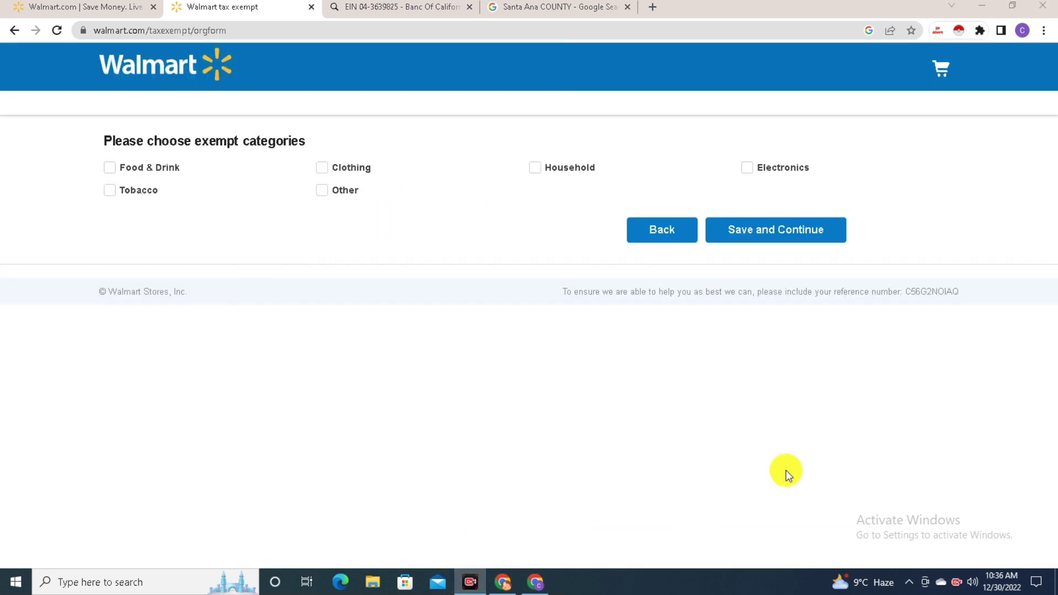
{"action": "left_click", "coordinate": [1021, 556]}
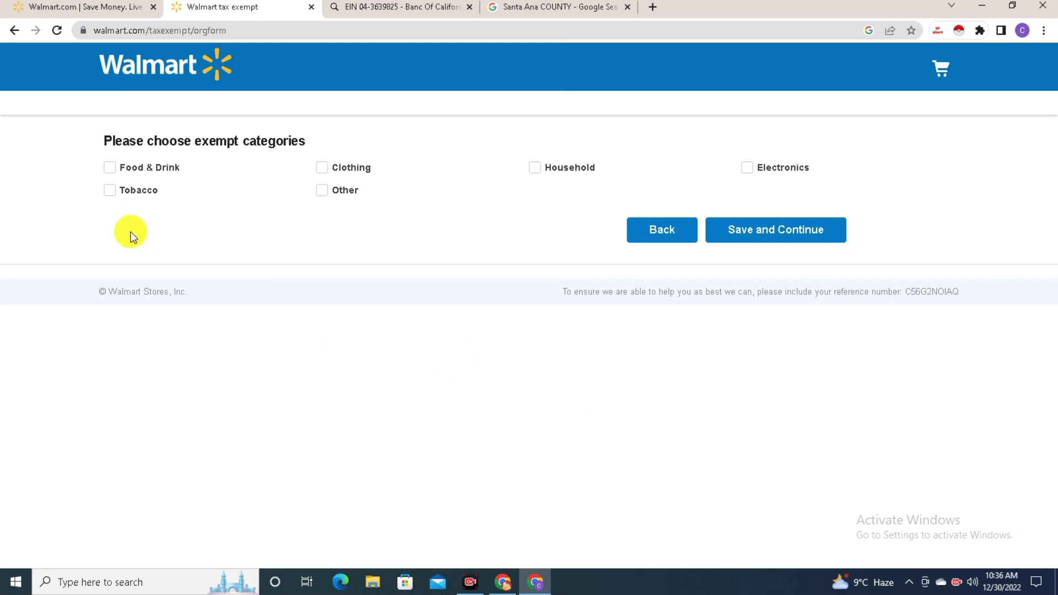
{"action": "left_click", "coordinate": [111, 168]}
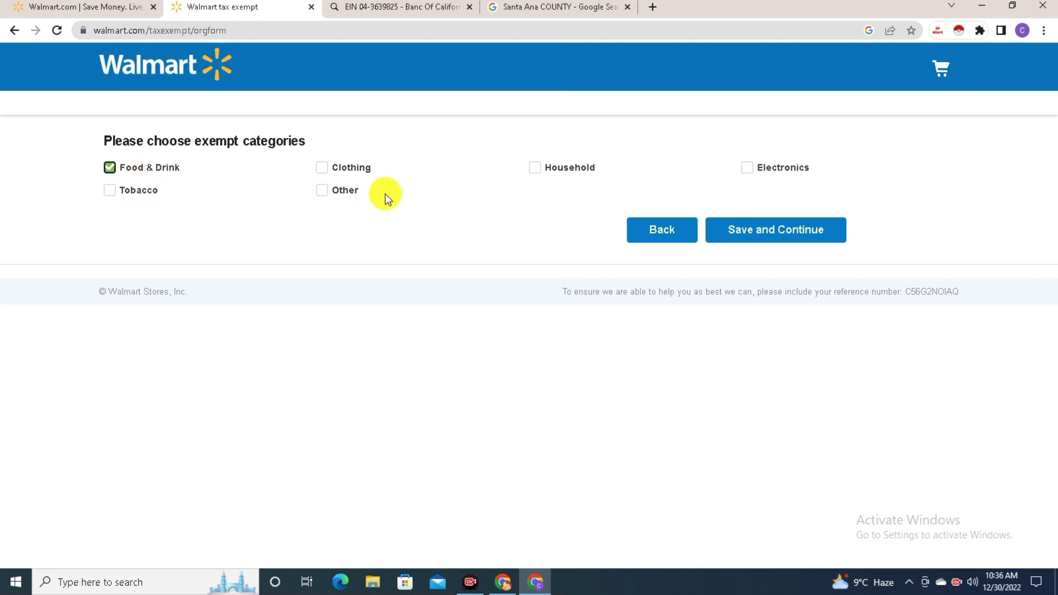
{"action": "left_click", "coordinate": [536, 168]}
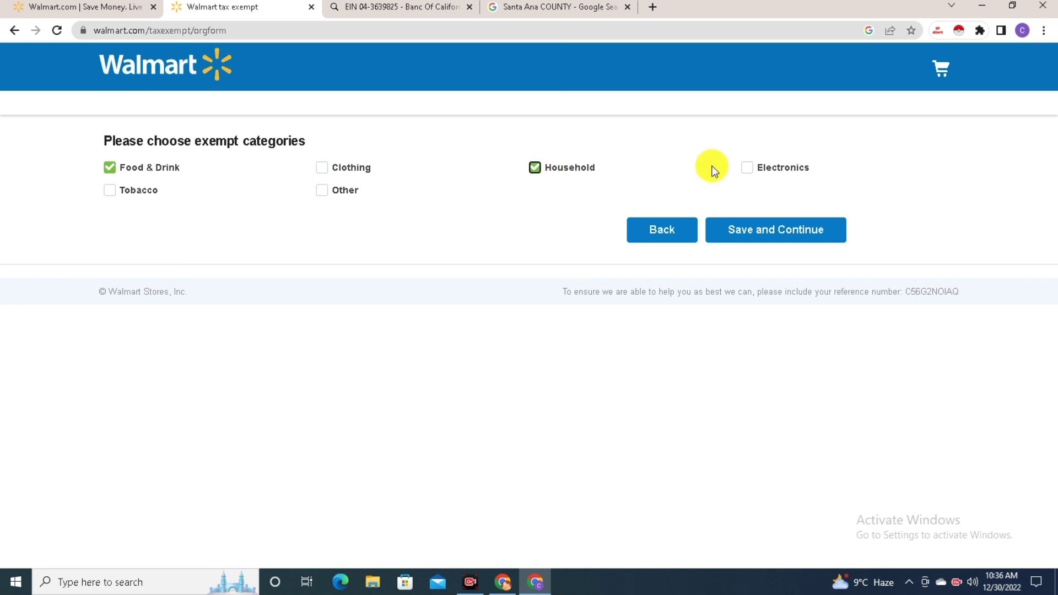
{"action": "left_click", "coordinate": [750, 169]}
{"action": "left_click", "coordinate": [324, 191]}
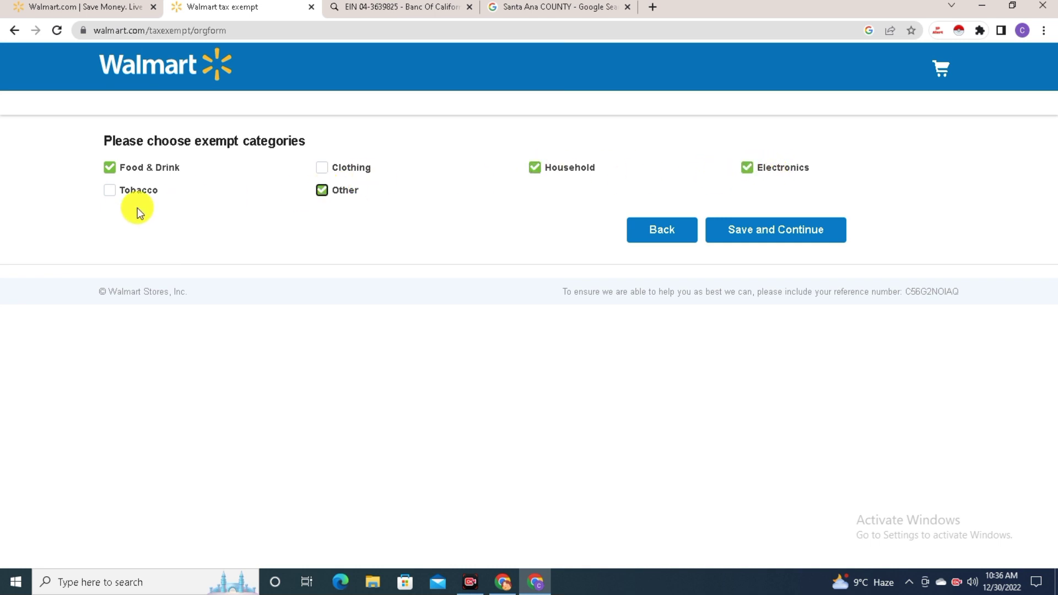
{"action": "left_click", "coordinate": [756, 233]}
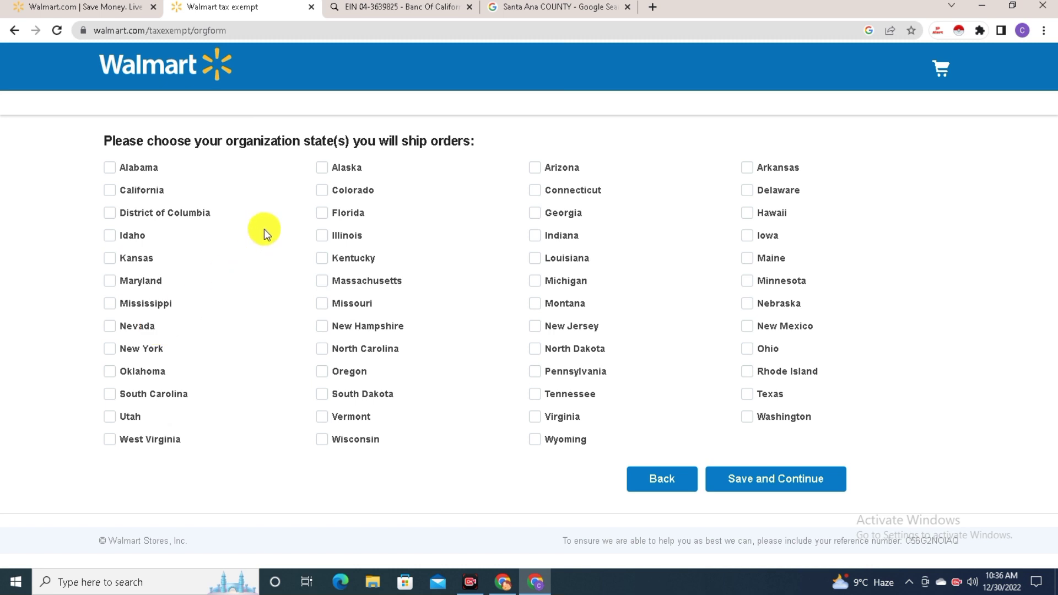
Select Alabama, California and the other shipping states, leaving Florida unchecked, and save
{"action": "left_click", "coordinate": [112, 167]}
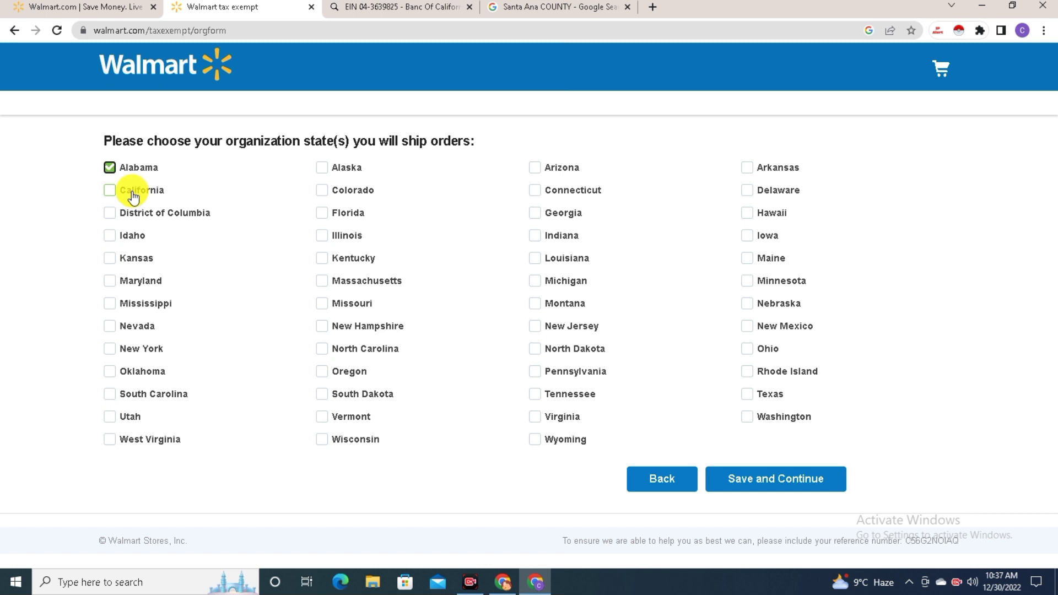
{"action": "left_click", "coordinate": [132, 196]}
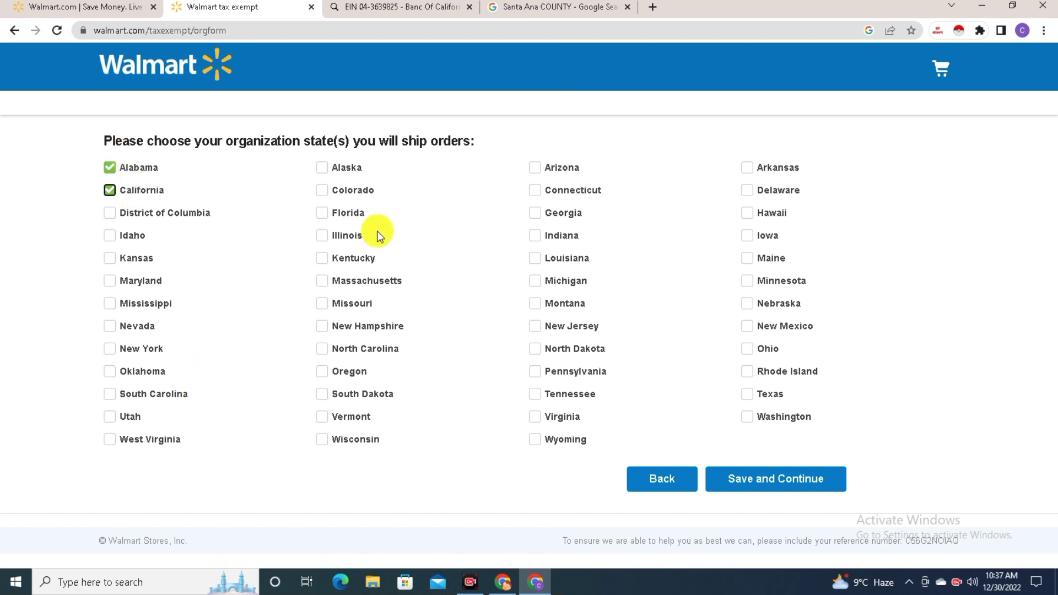
{"action": "left_click", "coordinate": [347, 218]}
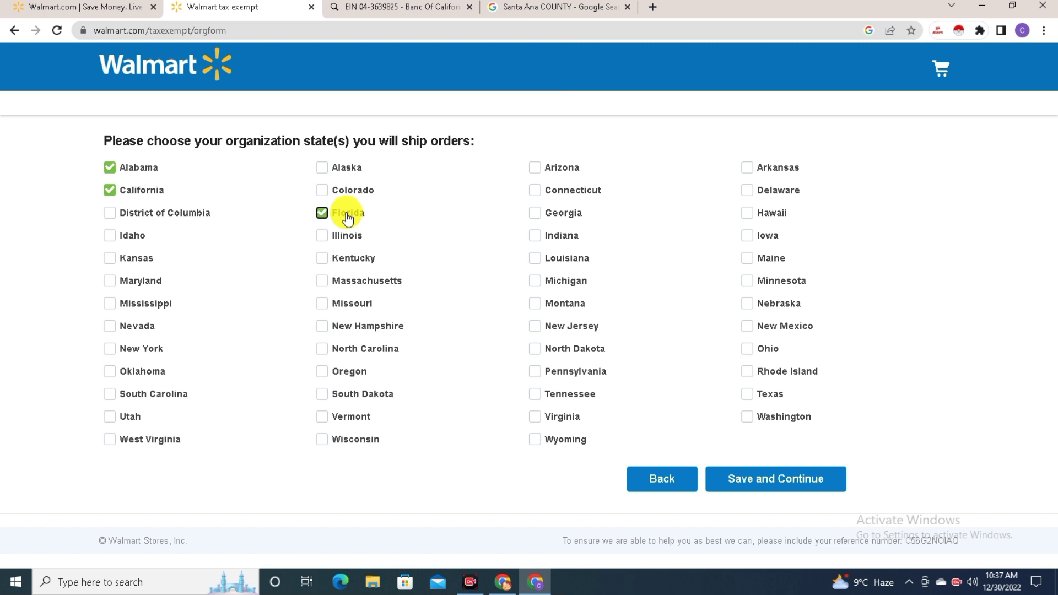
{"action": "left_click", "coordinate": [155, 195]}
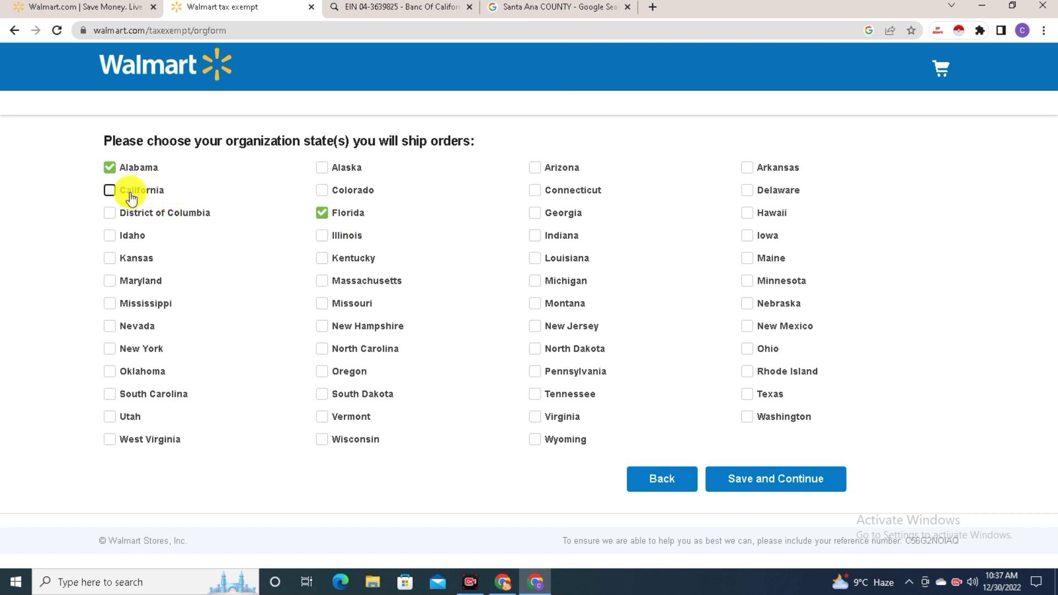
{"action": "left_click", "coordinate": [110, 190]}
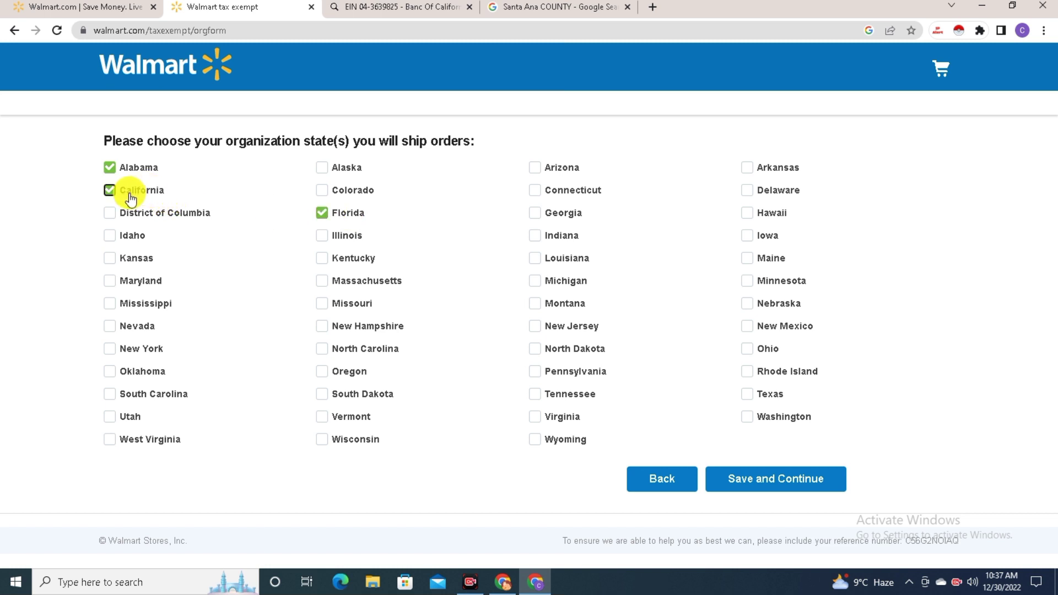
{"action": "left_click", "coordinate": [322, 213]}
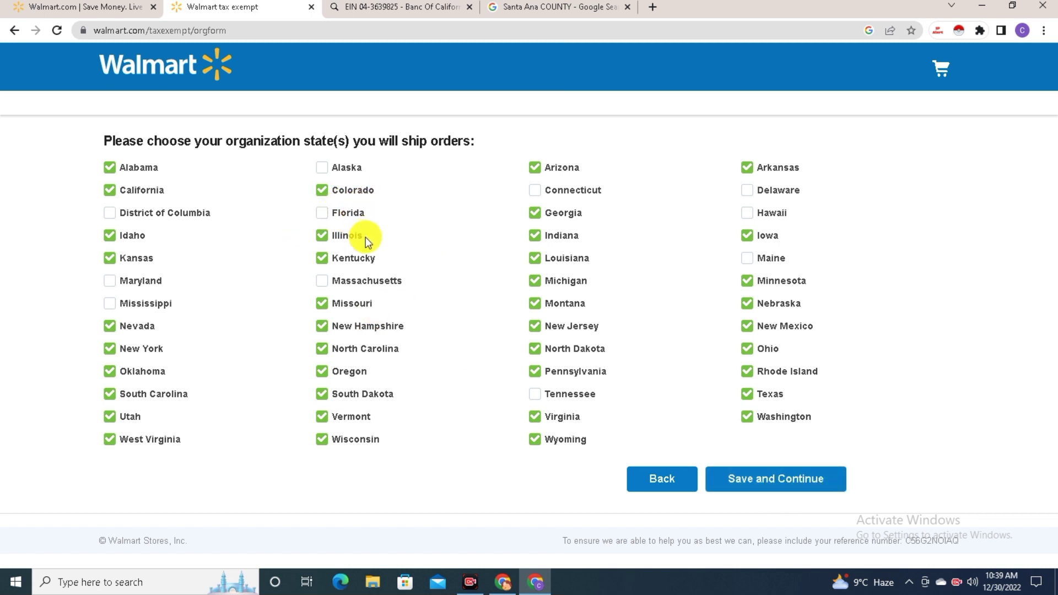
{"action": "left_click", "coordinate": [783, 479]}
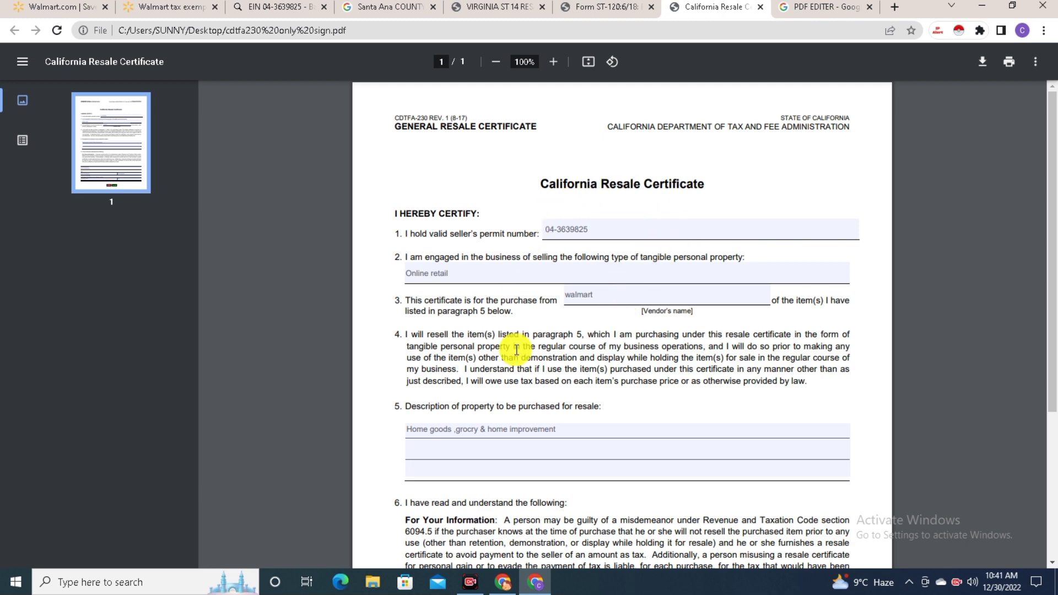
Look over the New York ST-120 and Virginia ST-14 PDFs, then the California Resale Certificate's permit number
{"action": "left_click", "coordinate": [583, 7]}
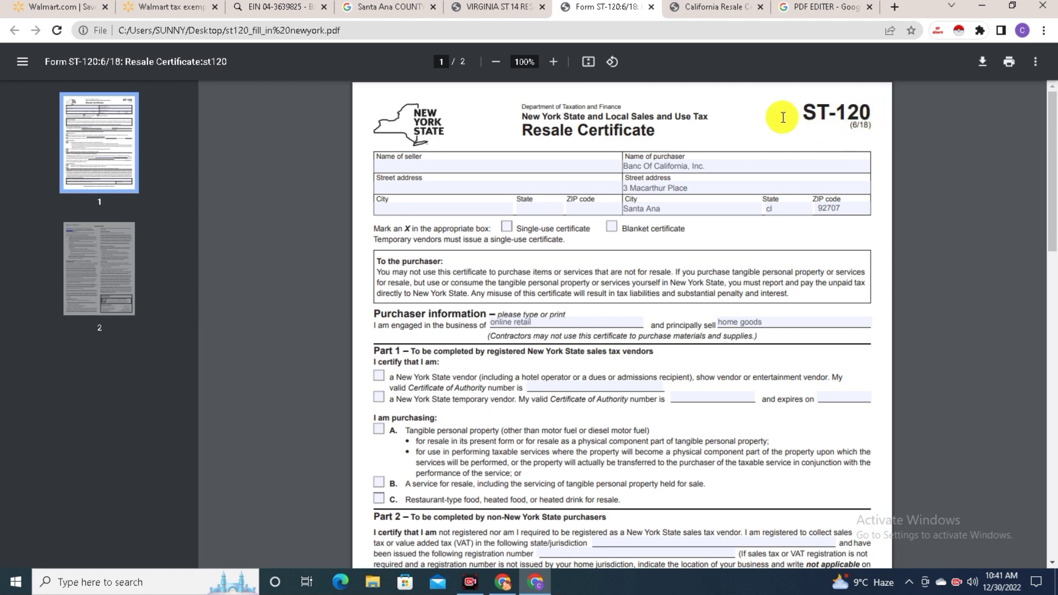
{"action": "left_click", "coordinate": [517, 4]}
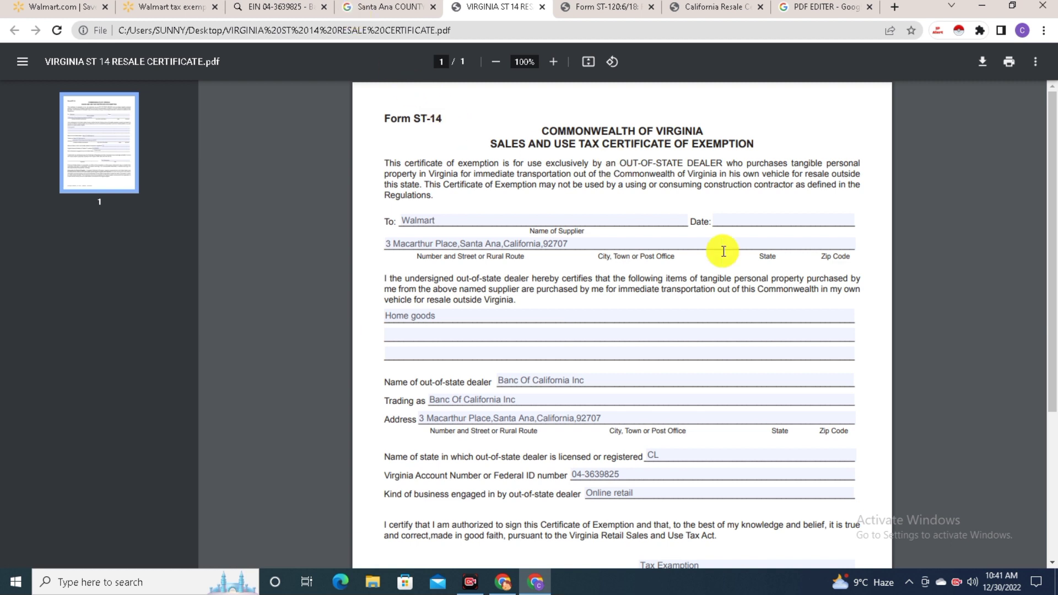
{"action": "left_click", "coordinate": [721, 6]}
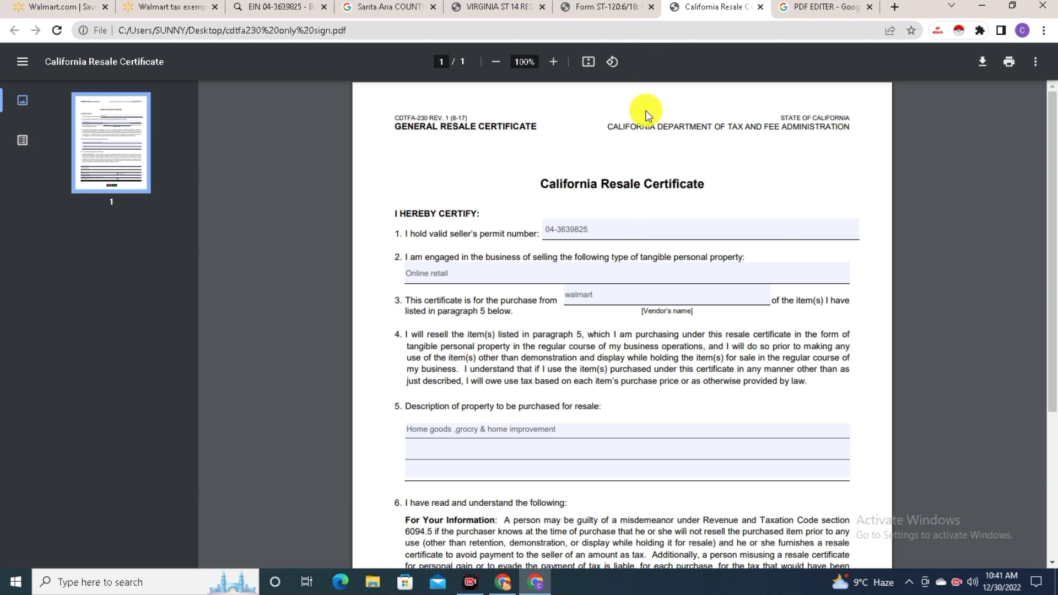
{"action": "left_click", "coordinate": [603, 237]}
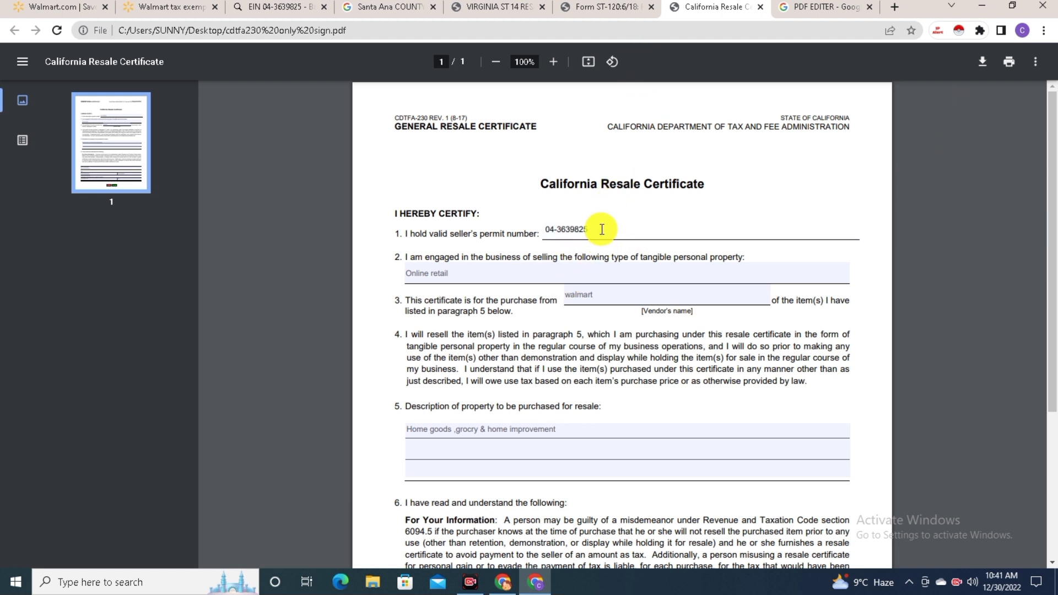
Leave the seller's permit number unchanged and capitalise the vendor name to Walmart
{"action": "triple_click", "coordinate": [600, 229]}
{"action": "left_click", "coordinate": [600, 228]}
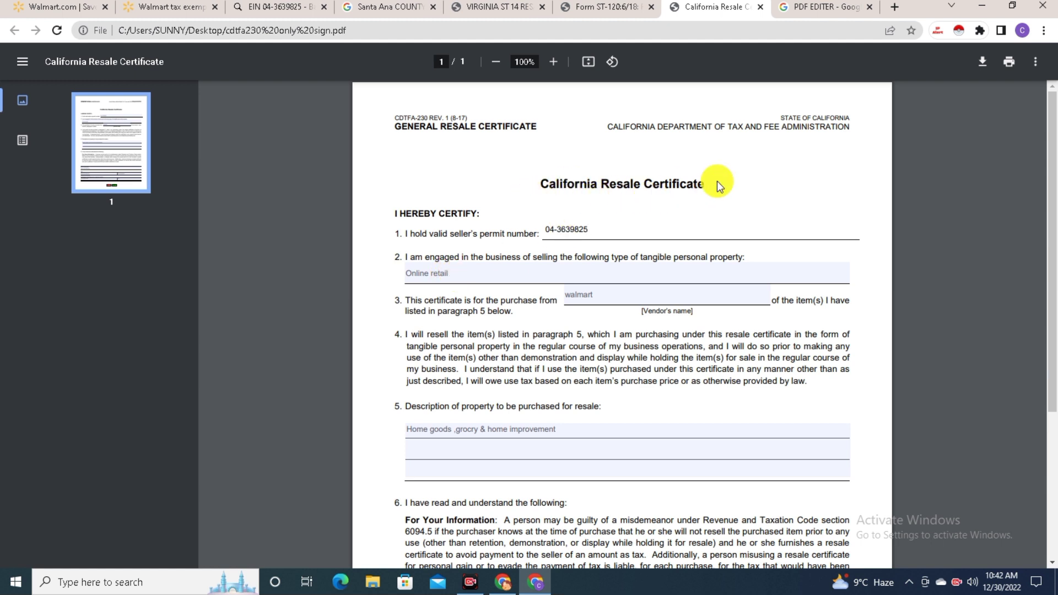
{"action": "left_click", "coordinate": [572, 300]}
{"action": "key", "text": "BackSpace"}
{"action": "type", "text": "W"}
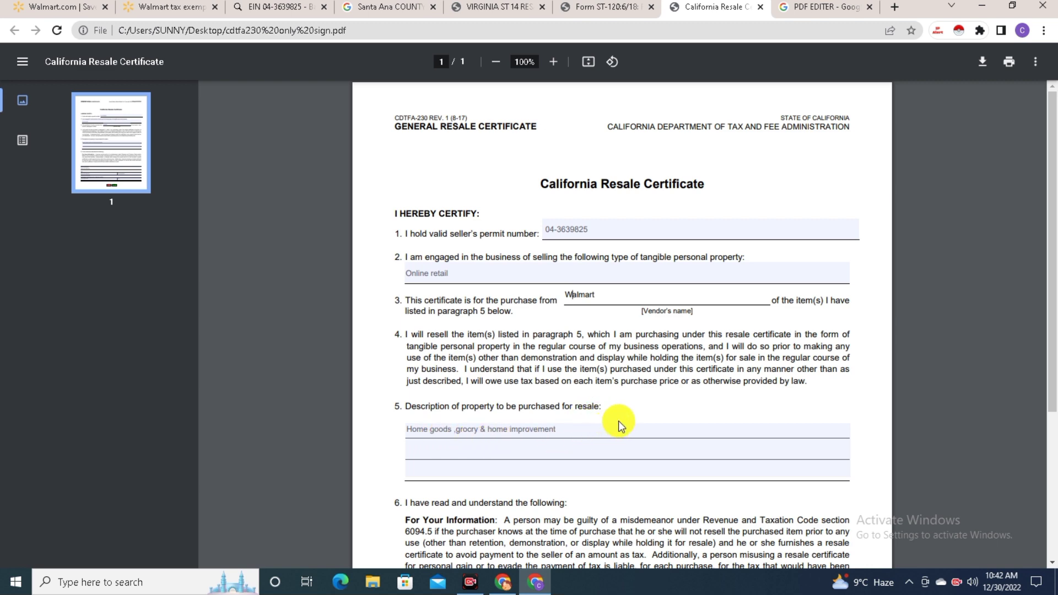
Review the purchaser name, signer and address entries, then fill in the telephone number and date
{"action": "scroll", "coordinate": [619, 425], "scroll_direction": "down", "scroll_amount": 3}
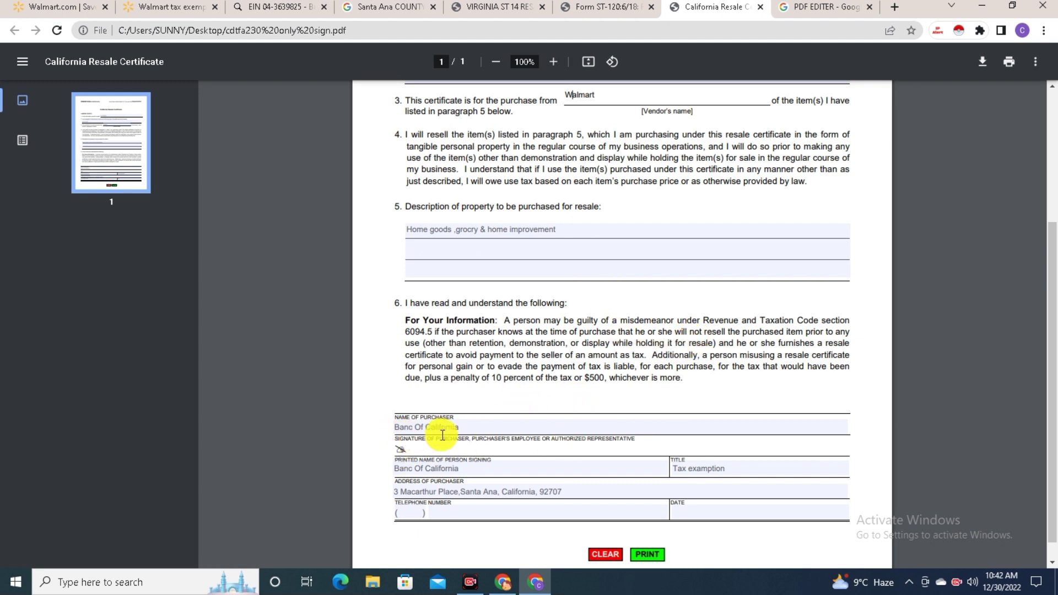
{"action": "left_click", "coordinate": [464, 428]}
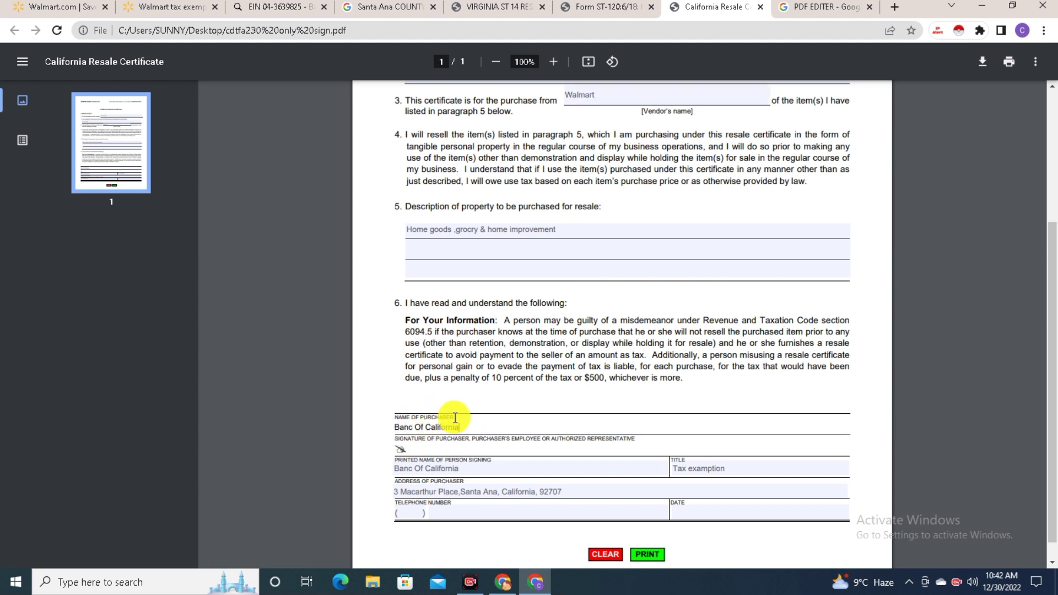
{"action": "left_click", "coordinate": [427, 444]}
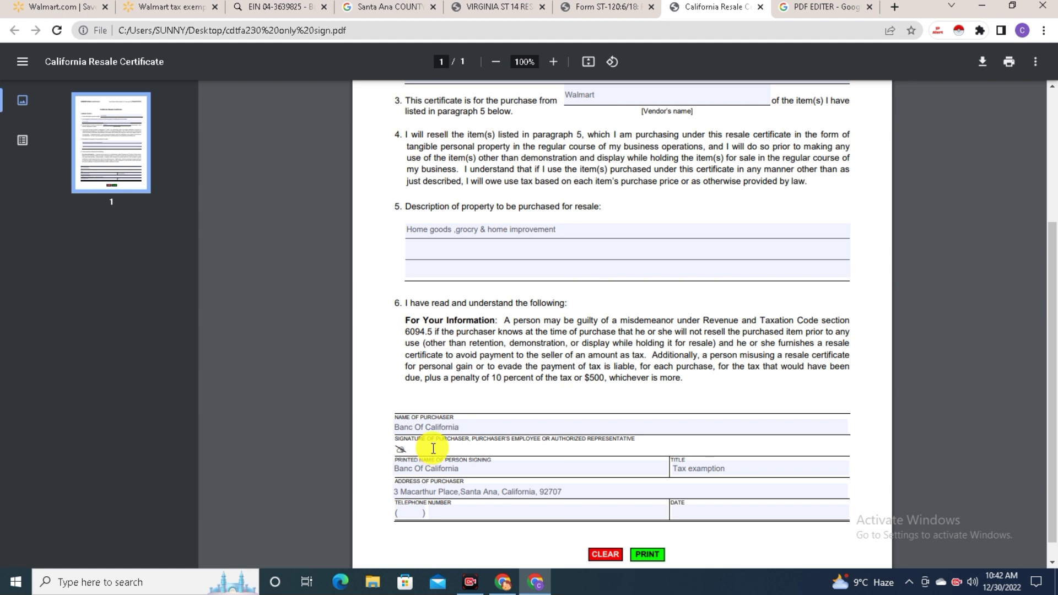
{"action": "left_click", "coordinate": [472, 469]}
{"action": "left_click", "coordinate": [395, 492]}
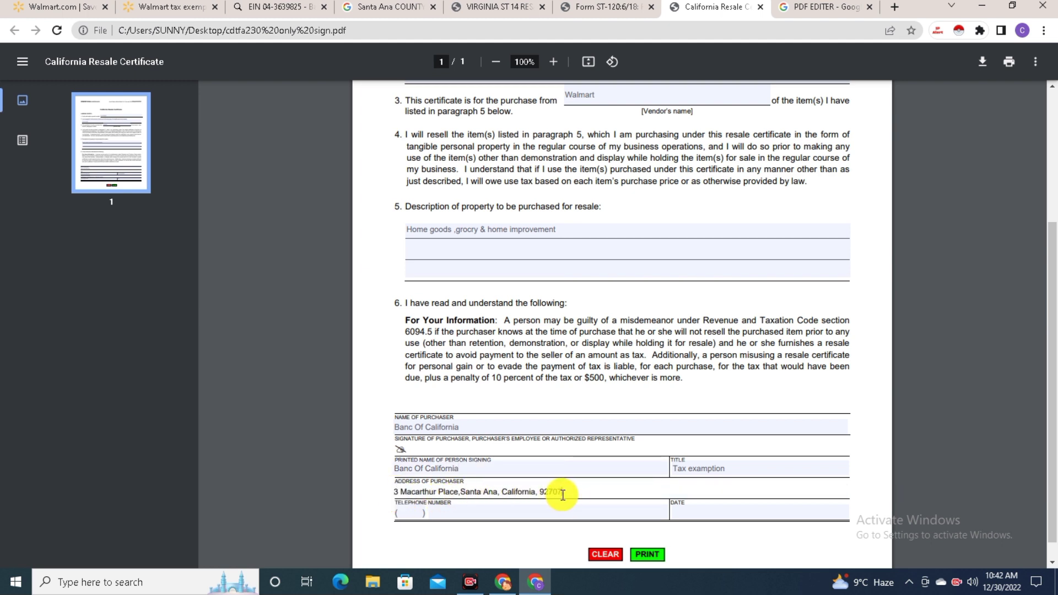
{"action": "left_click", "coordinate": [409, 511]}
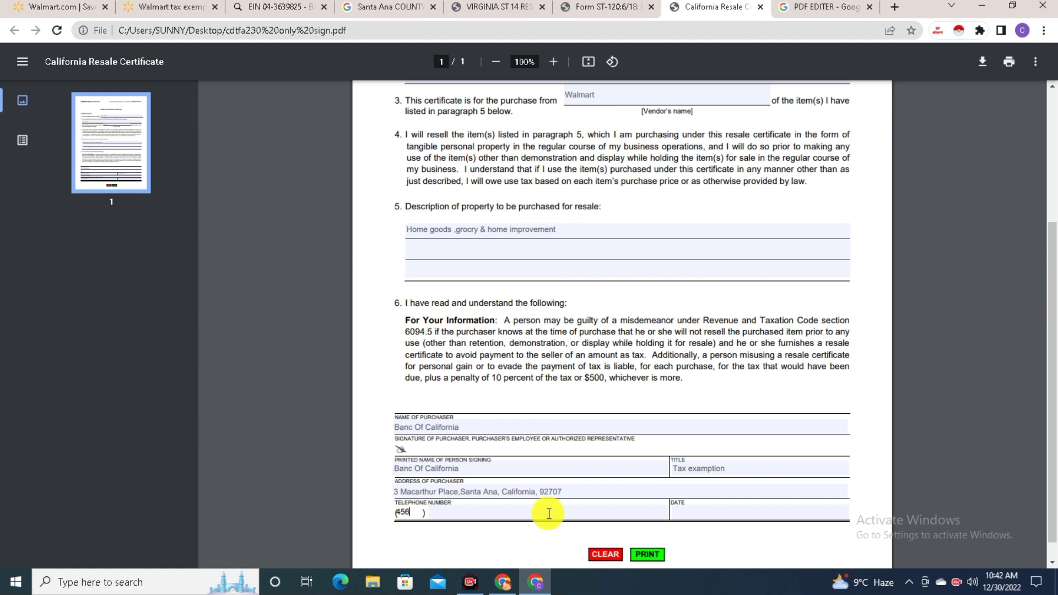
{"action": "left_click", "coordinate": [699, 507]}
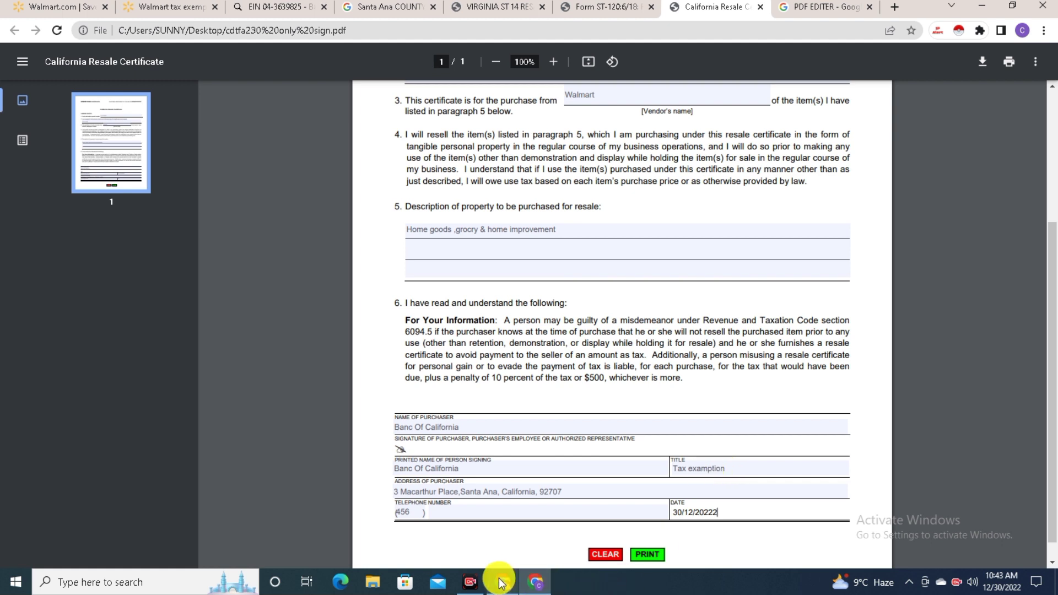
{"action": "left_click", "coordinate": [470, 581]}
{"action": "left_click", "coordinate": [960, 531]}
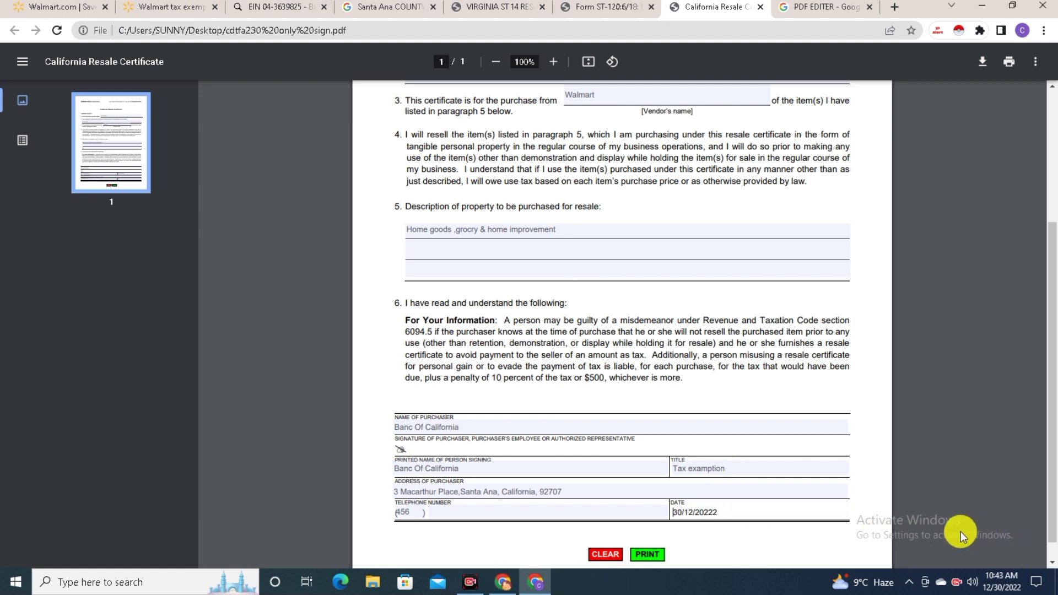
Review the ST-120 purchaser name, street, Santa Ana city, state and certification, then show Virginia ST-14
{"action": "left_click", "coordinate": [602, 14]}
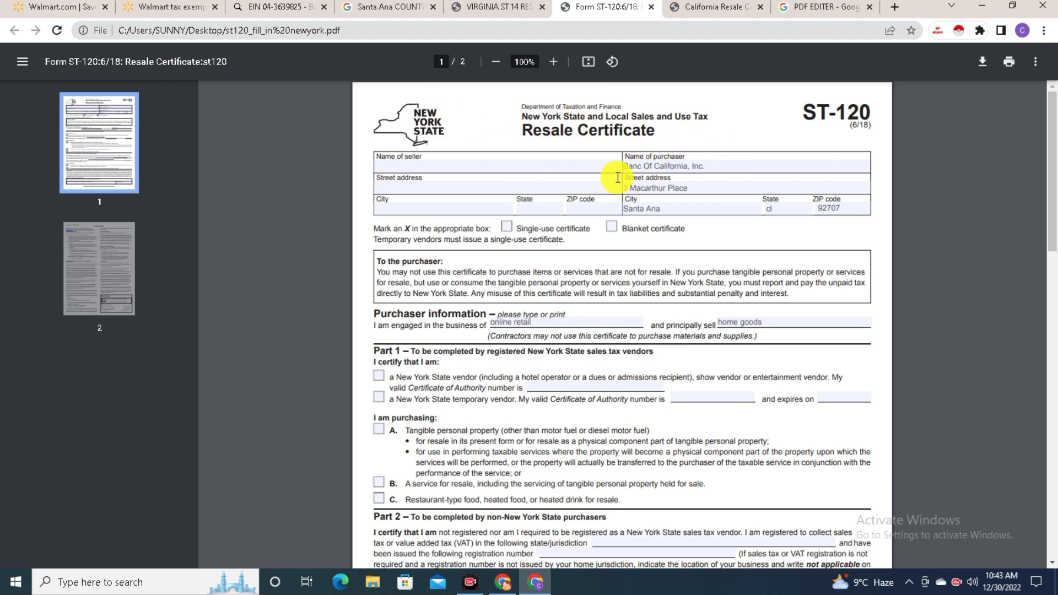
{"action": "left_click", "coordinate": [728, 166]}
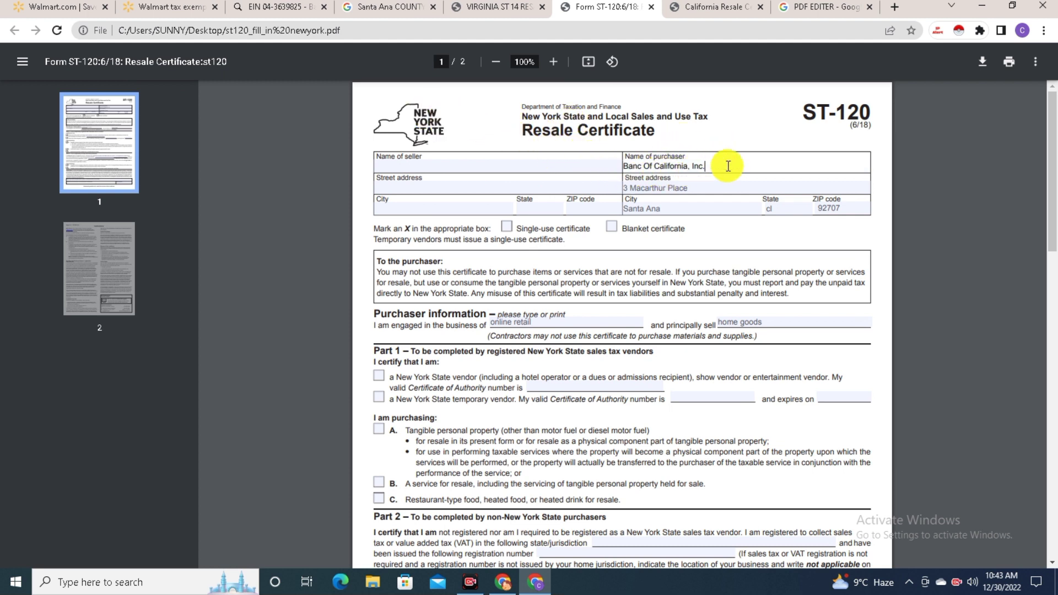
{"action": "left_click", "coordinate": [705, 189]}
{"action": "left_click", "coordinate": [671, 210]}
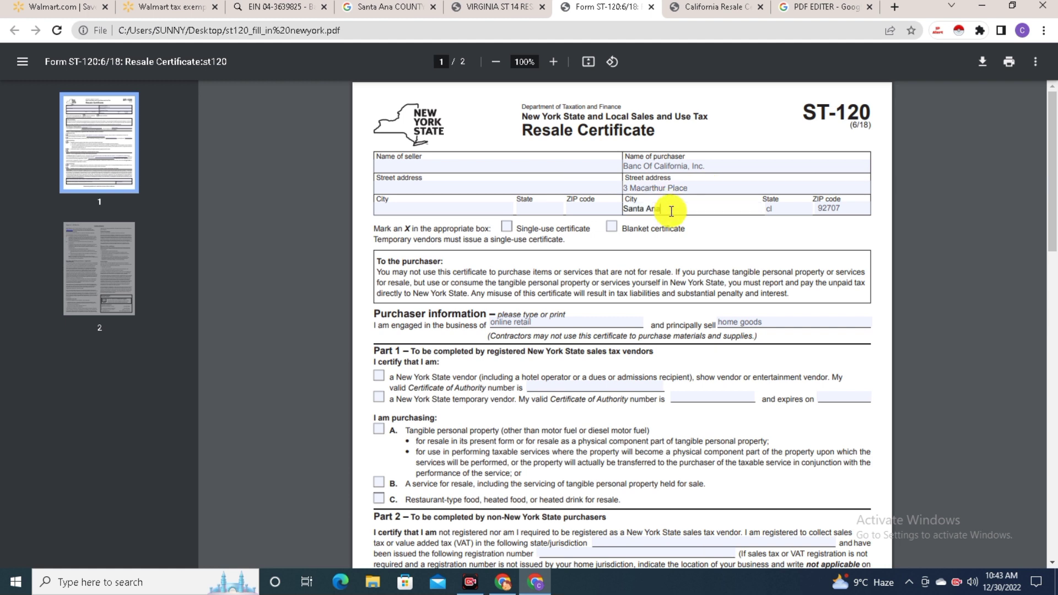
{"action": "left_click", "coordinate": [780, 210]}
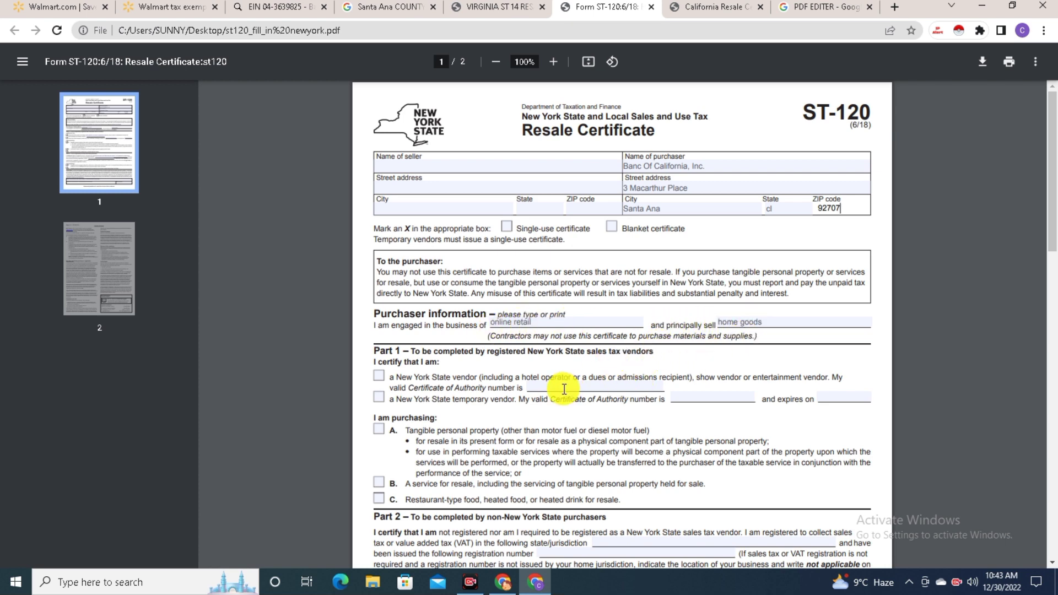
{"action": "scroll", "coordinate": [560, 390], "scroll_direction": "down", "scroll_amount": 6}
{"action": "scroll", "coordinate": [561, 390], "scroll_direction": "down", "scroll_amount": 2}
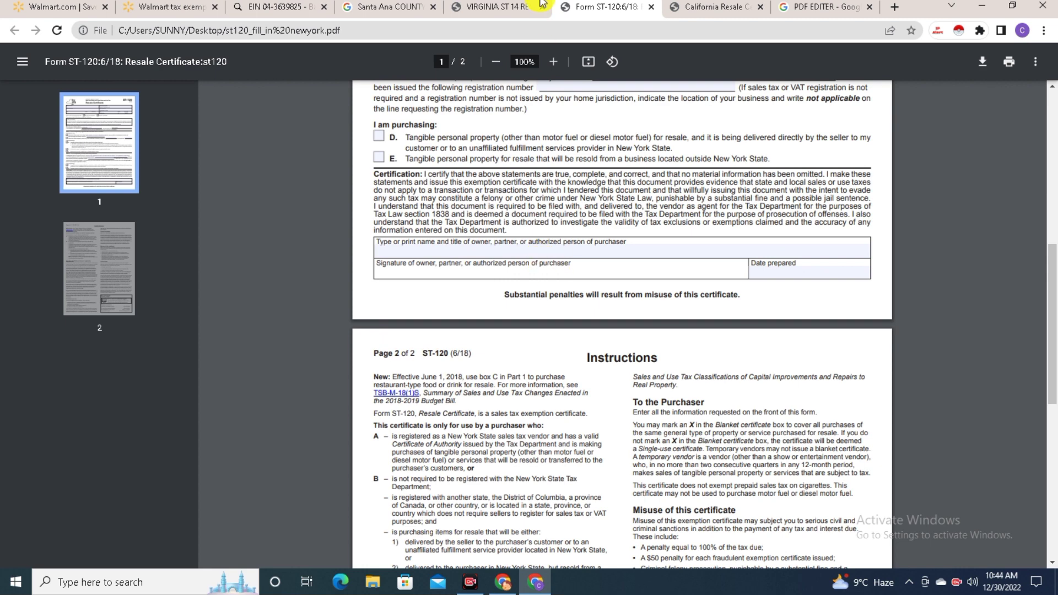
{"action": "left_click", "coordinate": [483, 5]}
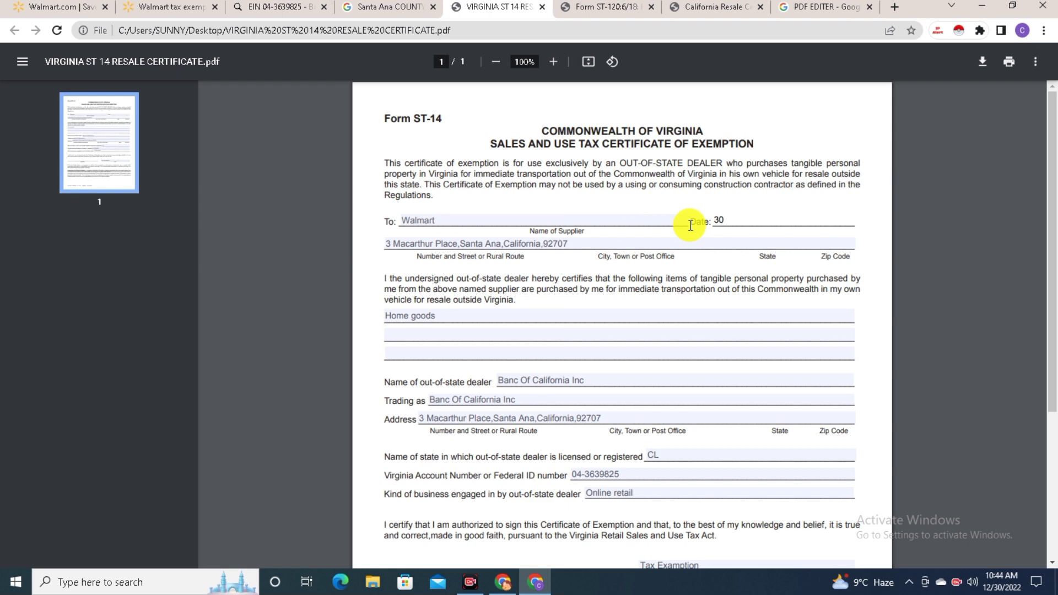
Complete the Virginia ST-14 date as 12/30/2022 and check the trading-as, address, CL, Federal ID and business entries
{"action": "type", "text": "/12/"}
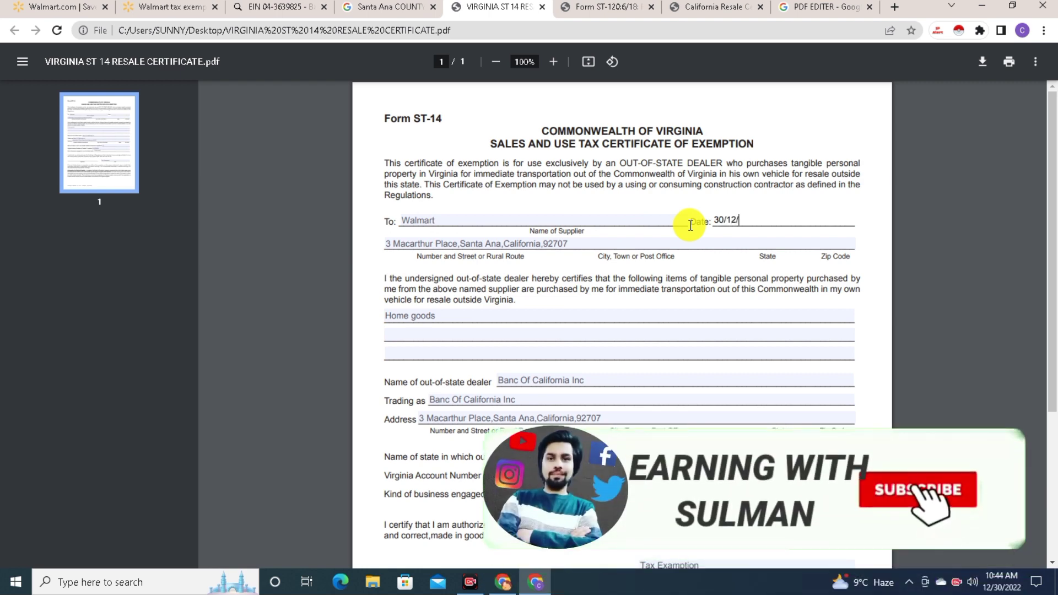
{"action": "type", "text": "2022"}
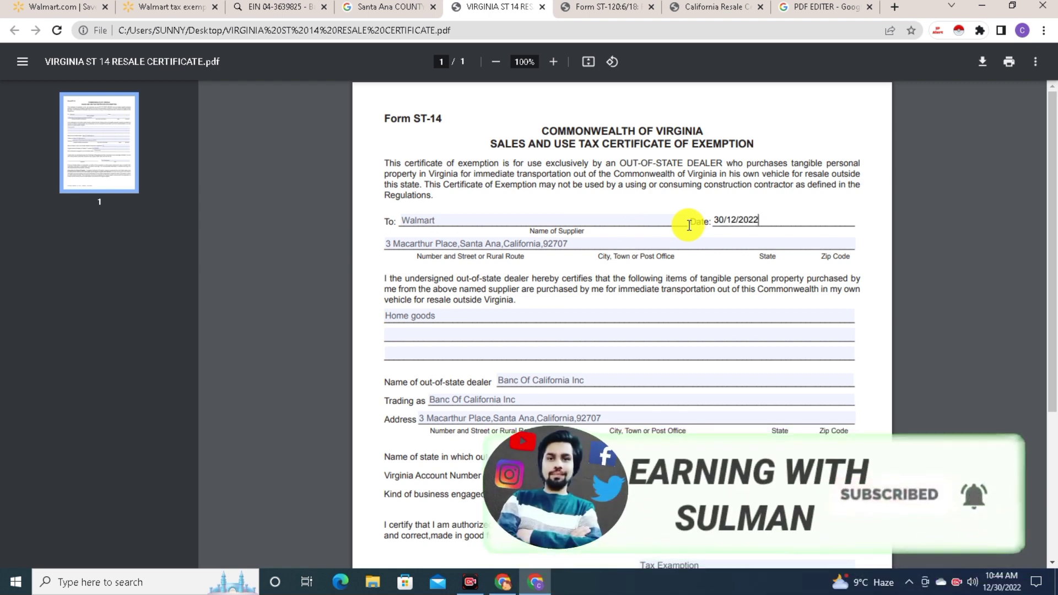
{"action": "left_click", "coordinate": [562, 246]}
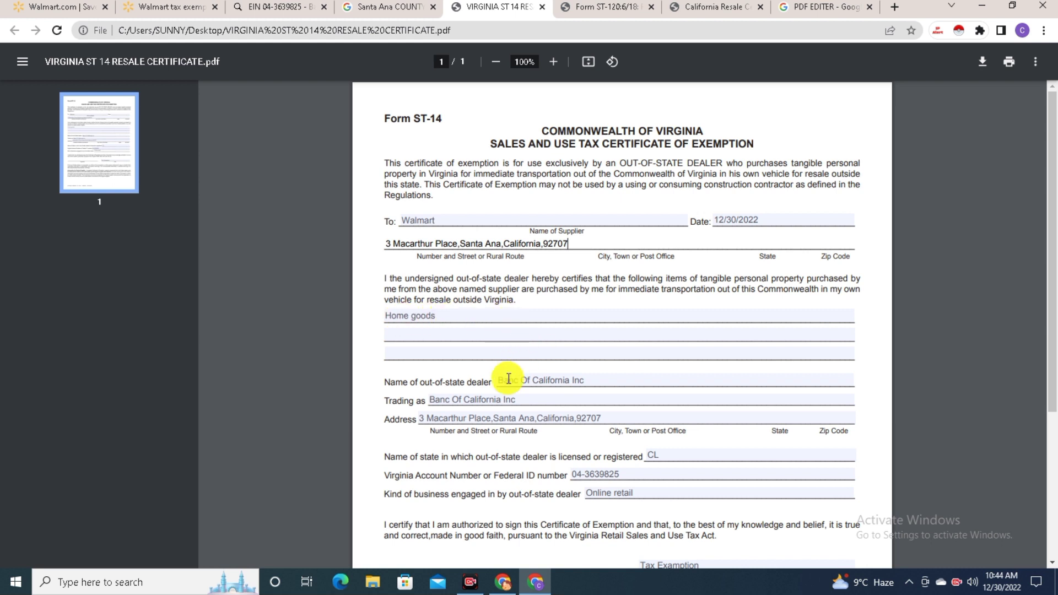
{"action": "left_click", "coordinate": [527, 399]}
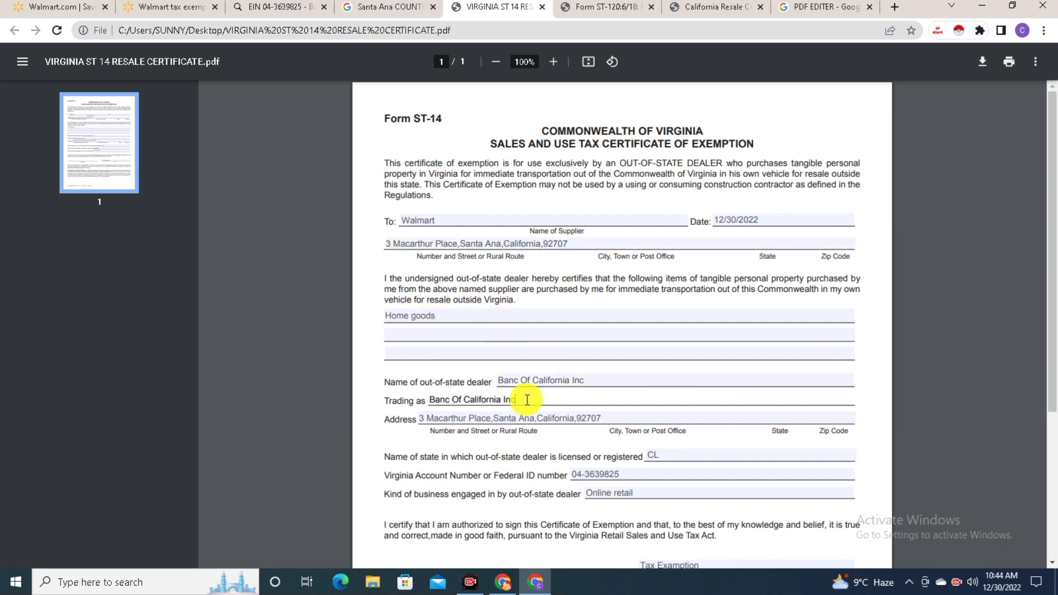
{"action": "left_click", "coordinate": [606, 417]}
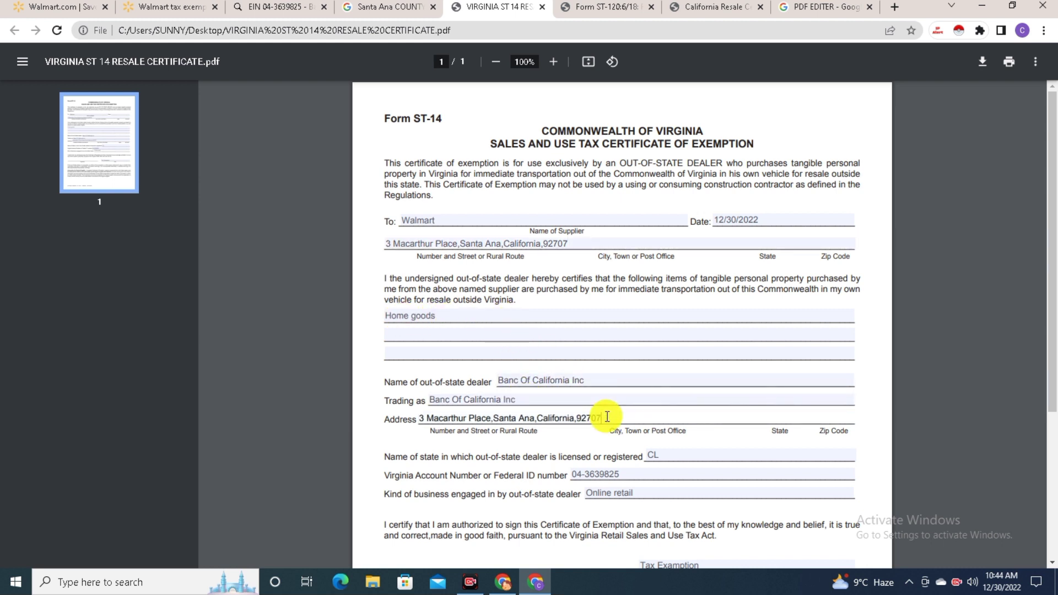
{"action": "left_click", "coordinate": [670, 457]}
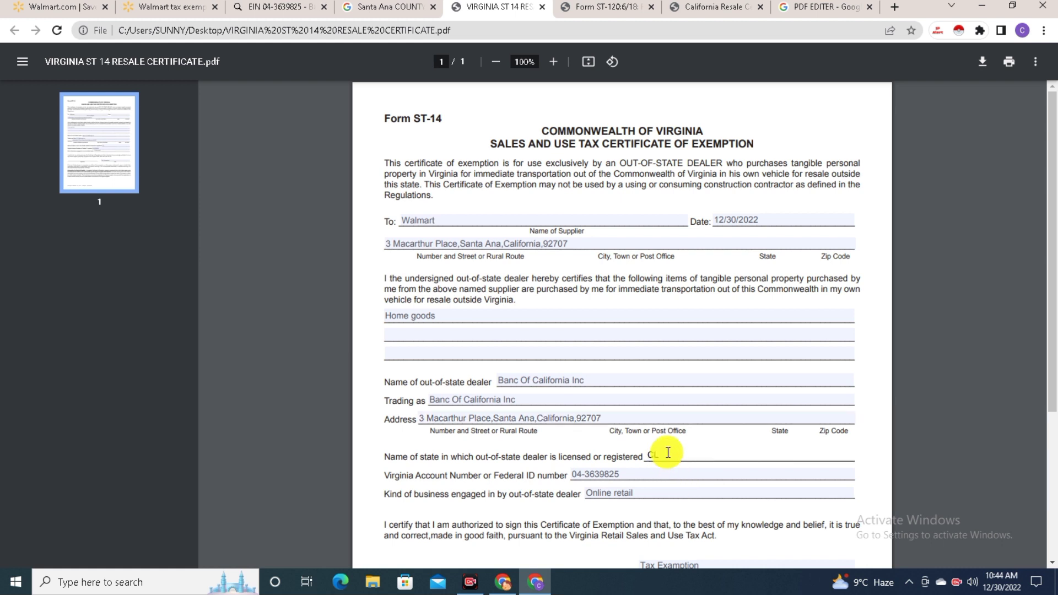
{"action": "left_click", "coordinate": [628, 475]}
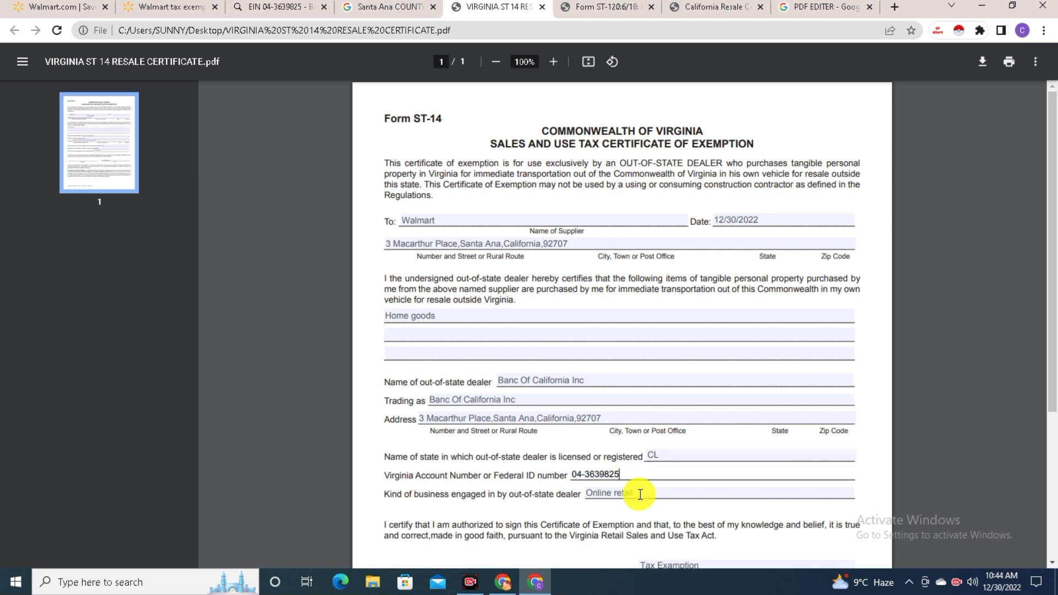
{"action": "left_click", "coordinate": [650, 493]}
Scroll through the rest of the Virginia ST-14 form, then switch to the New York ST-120 certificate
{"action": "scroll", "coordinate": [665, 489], "scroll_direction": "down", "scroll_amount": 1}
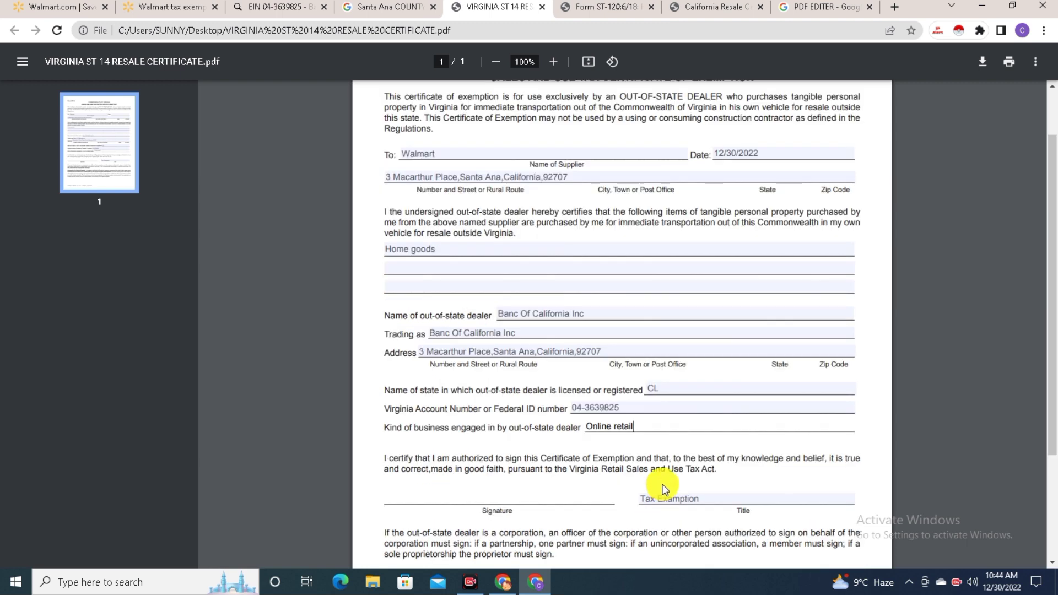
{"action": "left_click_drag", "start_coordinate": [741, 528], "coordinate": [671, 526]}
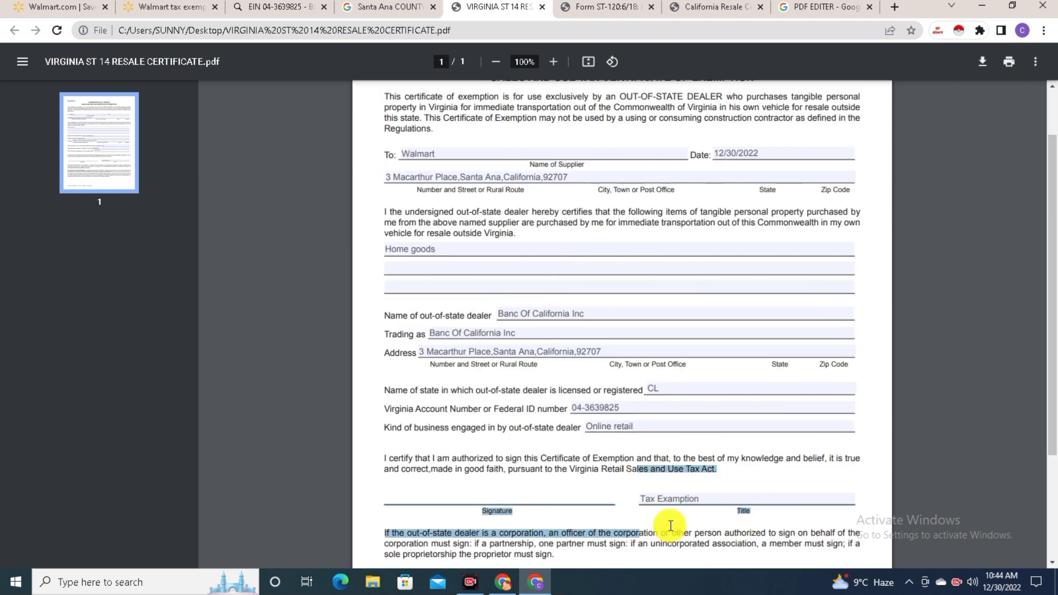
{"action": "left_click", "coordinate": [612, 507]}
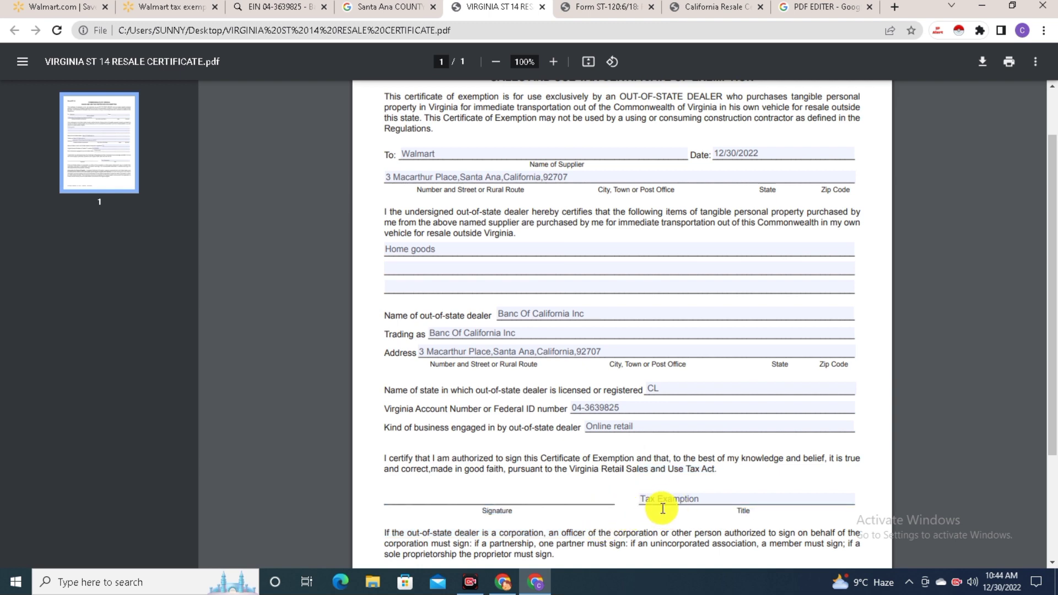
{"action": "scroll", "coordinate": [561, 499], "scroll_direction": "down", "scroll_amount": 3}
{"action": "scroll", "coordinate": [561, 441], "scroll_direction": "up", "scroll_amount": 3}
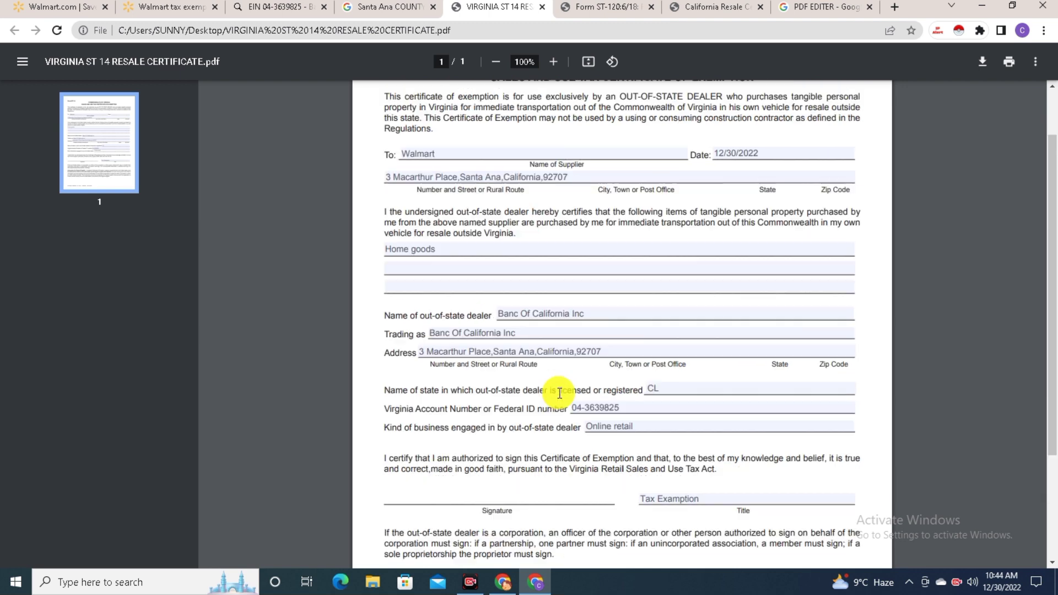
{"action": "scroll", "coordinate": [574, 318], "scroll_direction": "up", "scroll_amount": 2}
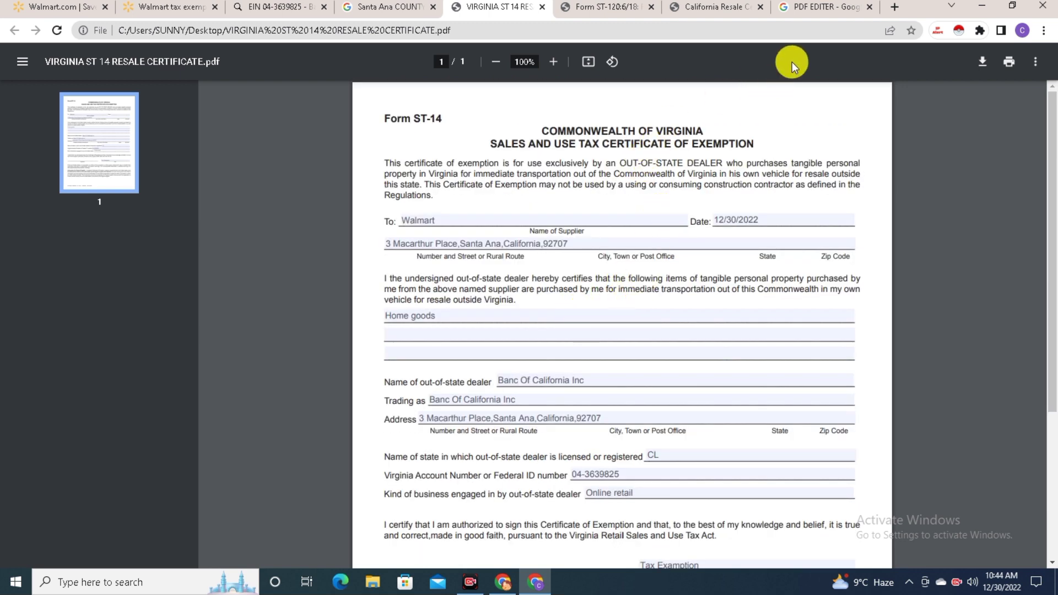
{"action": "key", "text": "ctrl+Tab"}
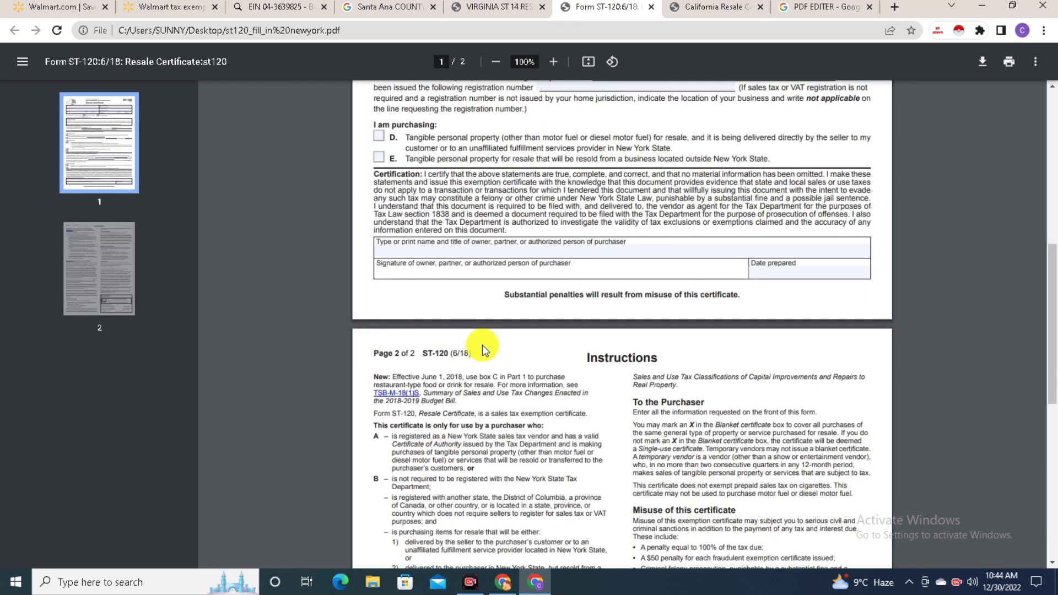
{"action": "scroll", "coordinate": [483, 336], "scroll_direction": "up", "scroll_amount": 7}
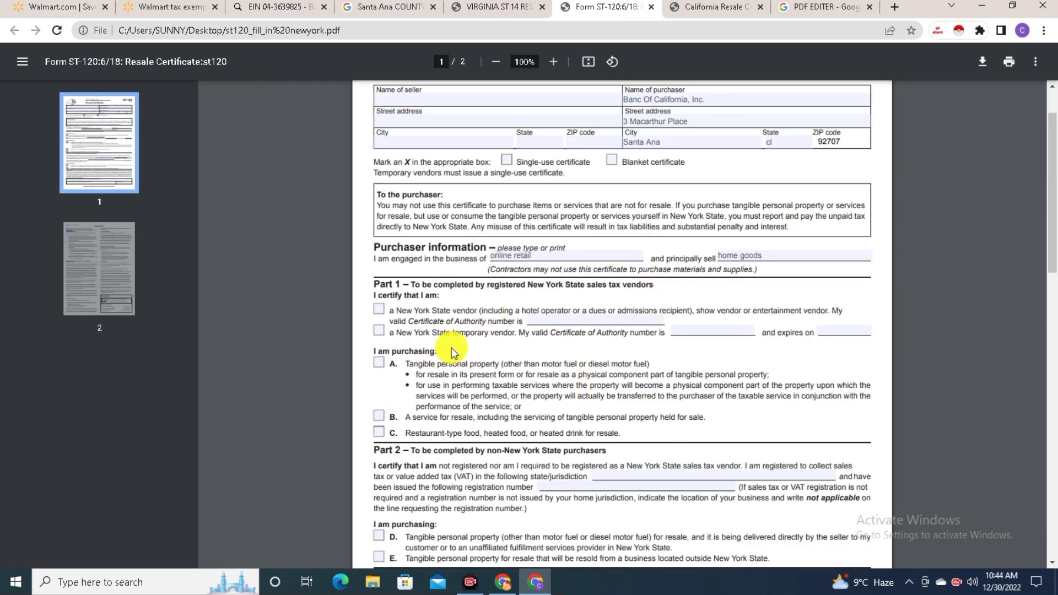
{"action": "scroll", "coordinate": [524, 282], "scroll_direction": "up", "scroll_amount": 1}
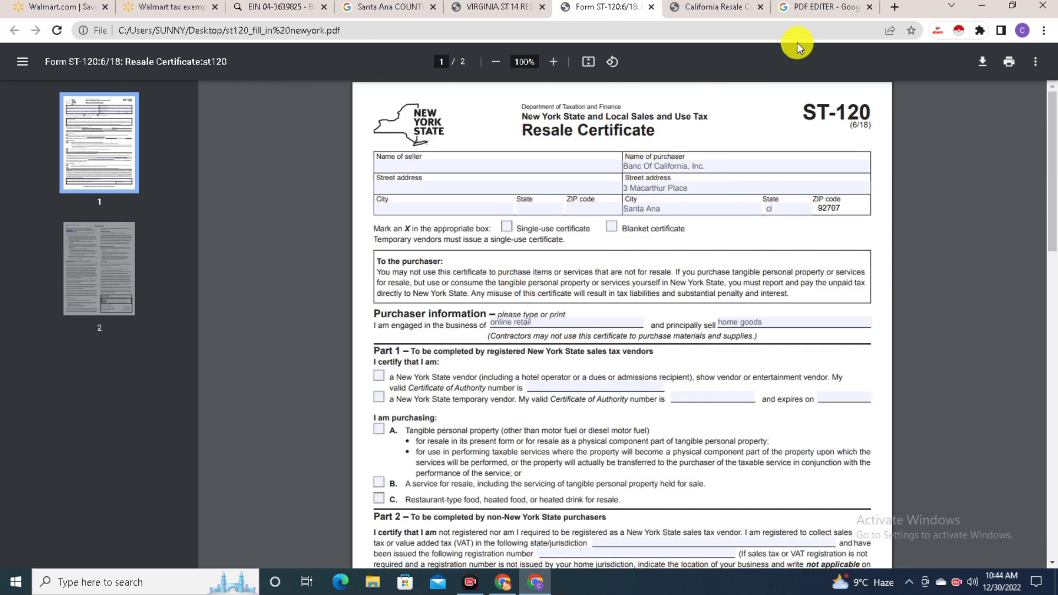
Open Sejda.com's 'Easy to use Online PDF editor' from the PDF editor search results
{"action": "left_click", "coordinate": [810, 12]}
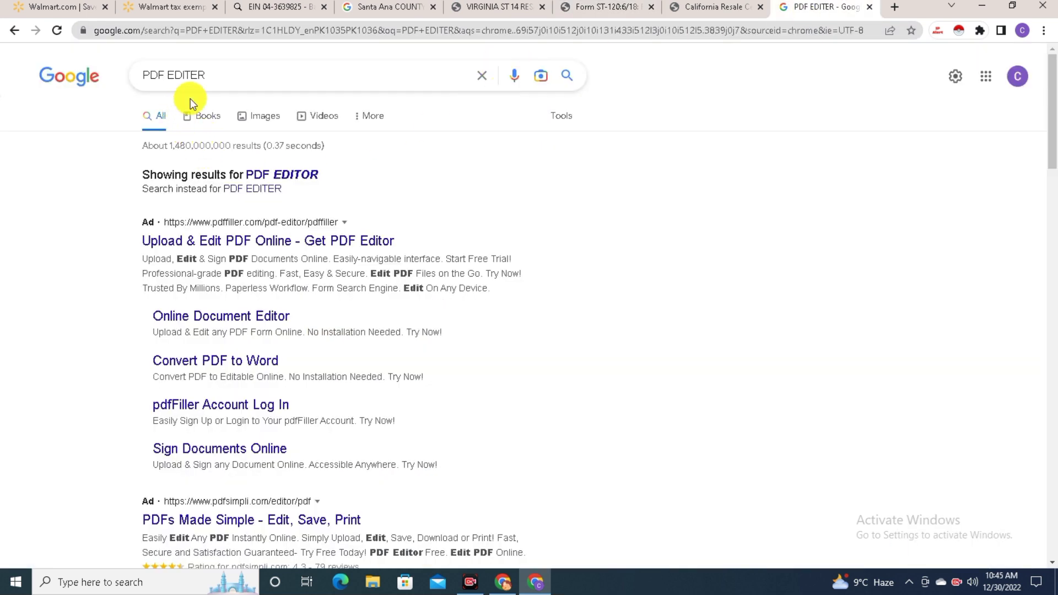
{"action": "left_click", "coordinate": [248, 76]}
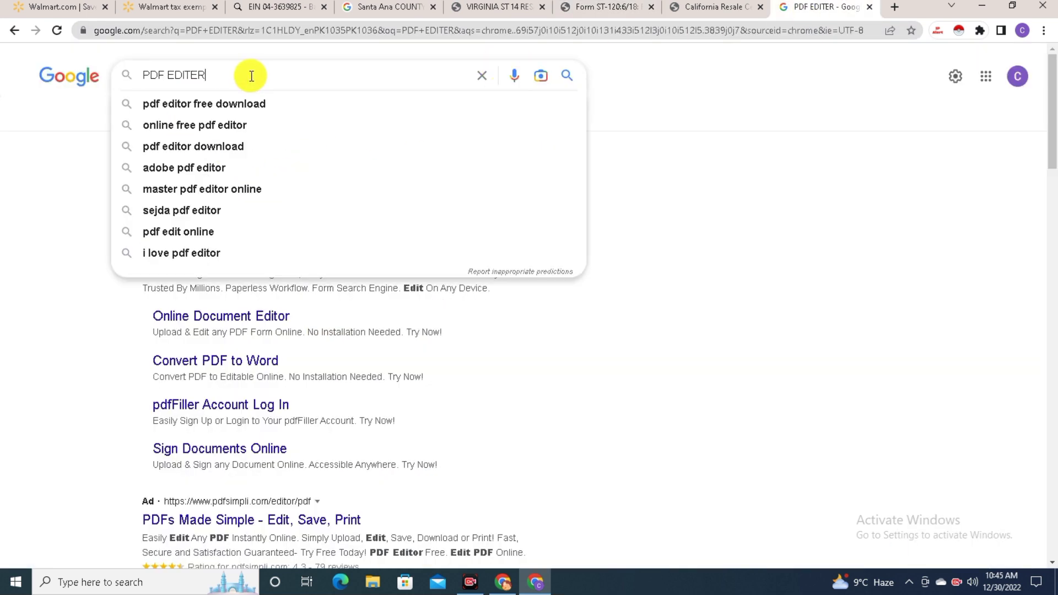
{"action": "left_click", "coordinate": [127, 116]}
{"action": "scroll", "coordinate": [276, 279], "scroll_direction": "down", "scroll_amount": 4}
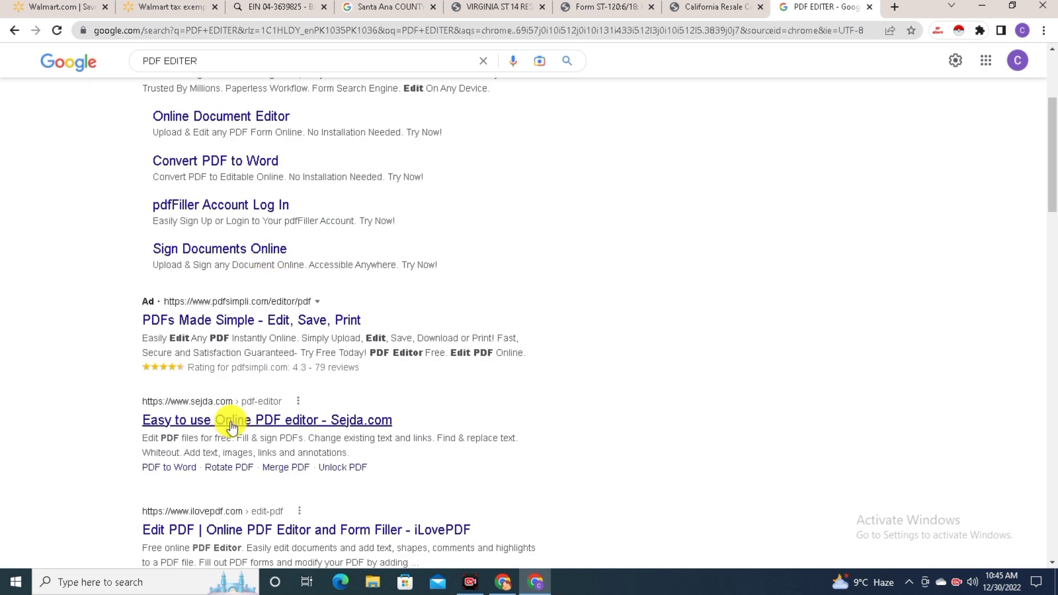
{"action": "left_click", "coordinate": [240, 422]}
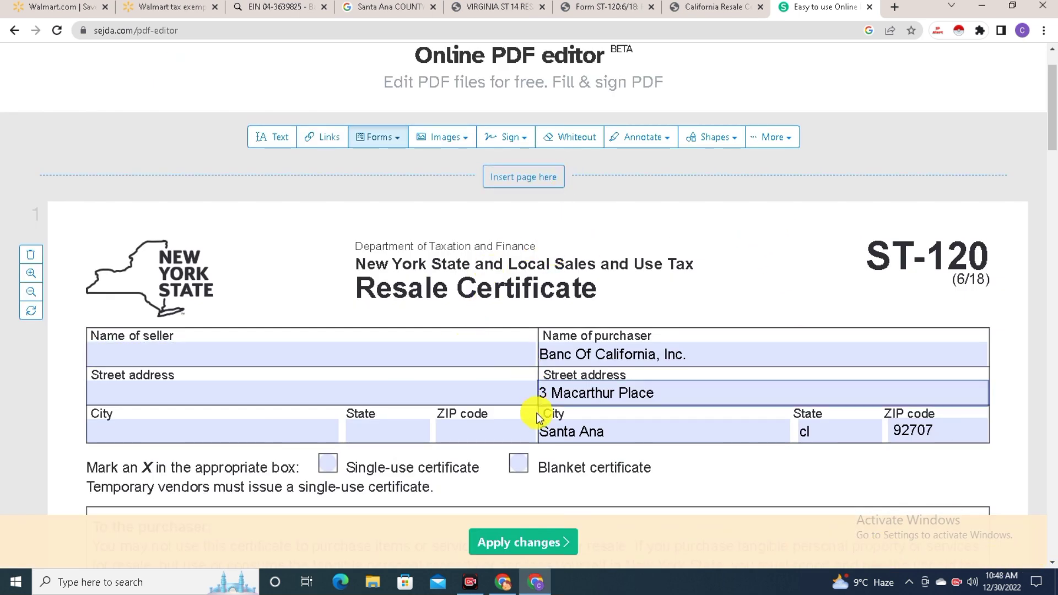
Upload the ST-120 PDF into Sejda and pick the Forms checkmark symbol
{"action": "scroll", "coordinate": [550, 298], "scroll_direction": "down", "scroll_amount": 1}
{"action": "scroll", "coordinate": [574, 252], "scroll_direction": "up", "scroll_amount": 1}
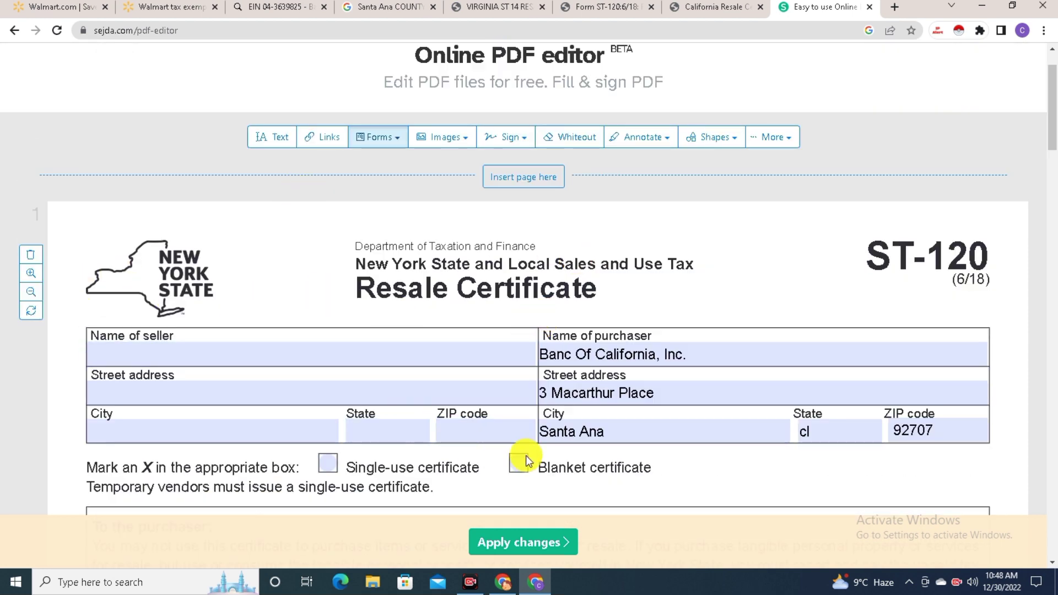
{"action": "left_click", "coordinate": [601, 422]}
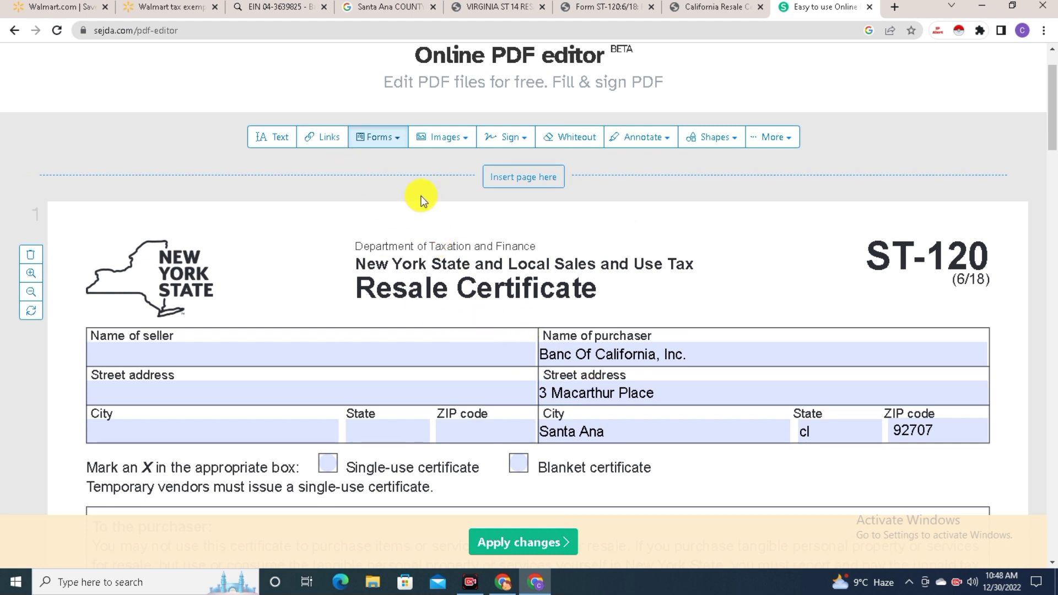
{"action": "left_click", "coordinate": [266, 136]}
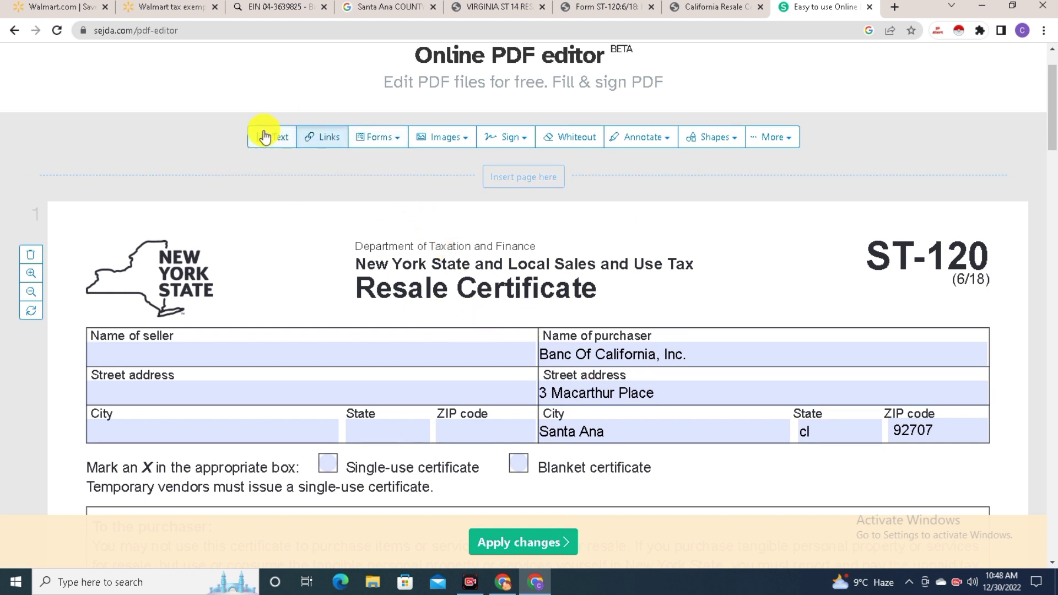
{"action": "left_click", "coordinate": [398, 138]}
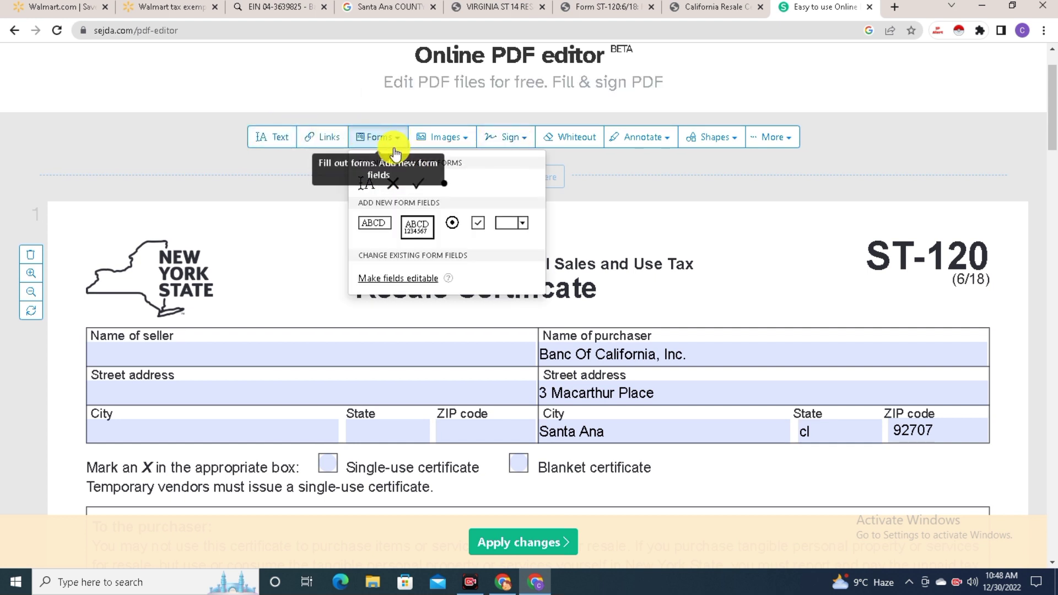
{"action": "left_click", "coordinate": [419, 187]}
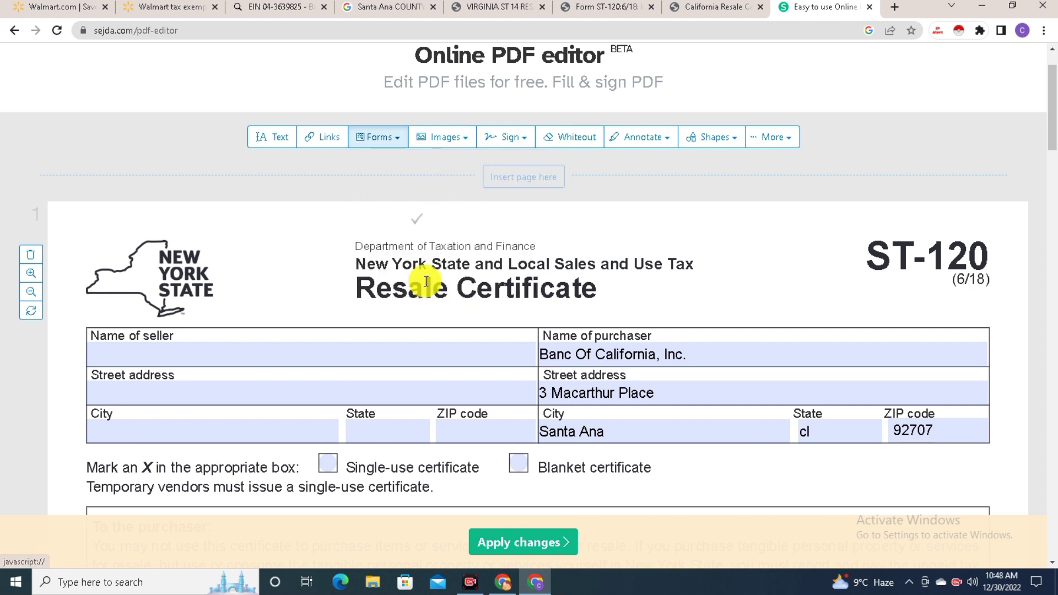
Place checkmarks on the Blanket certificate box and Part 2 purchasing options D and E
{"action": "left_click", "coordinate": [520, 468]}
{"action": "scroll", "coordinate": [661, 418], "scroll_direction": "down", "scroll_amount": 7}
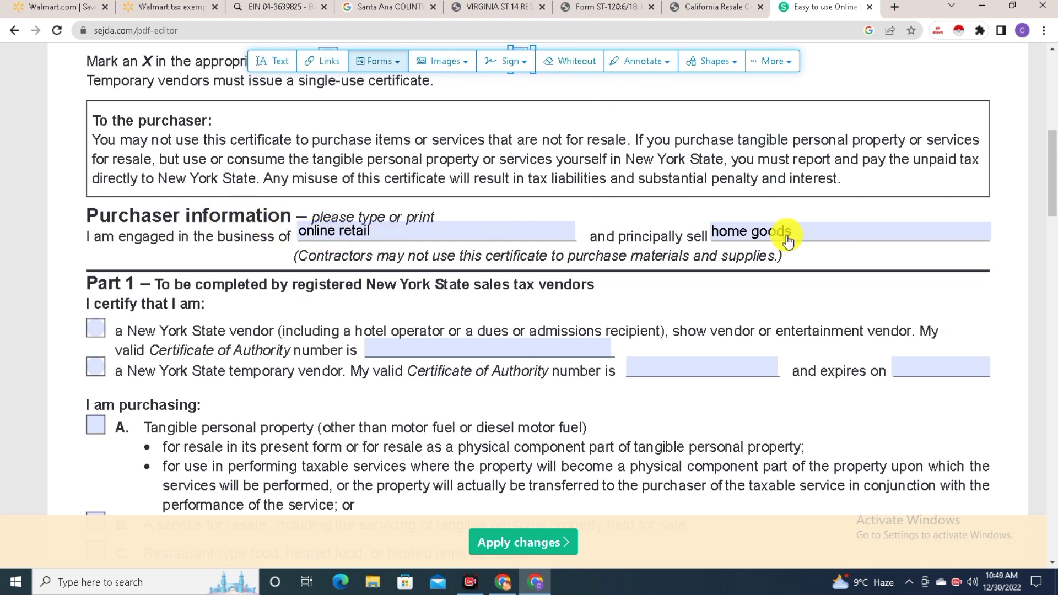
{"action": "scroll", "coordinate": [419, 214], "scroll_direction": "down", "scroll_amount": 8}
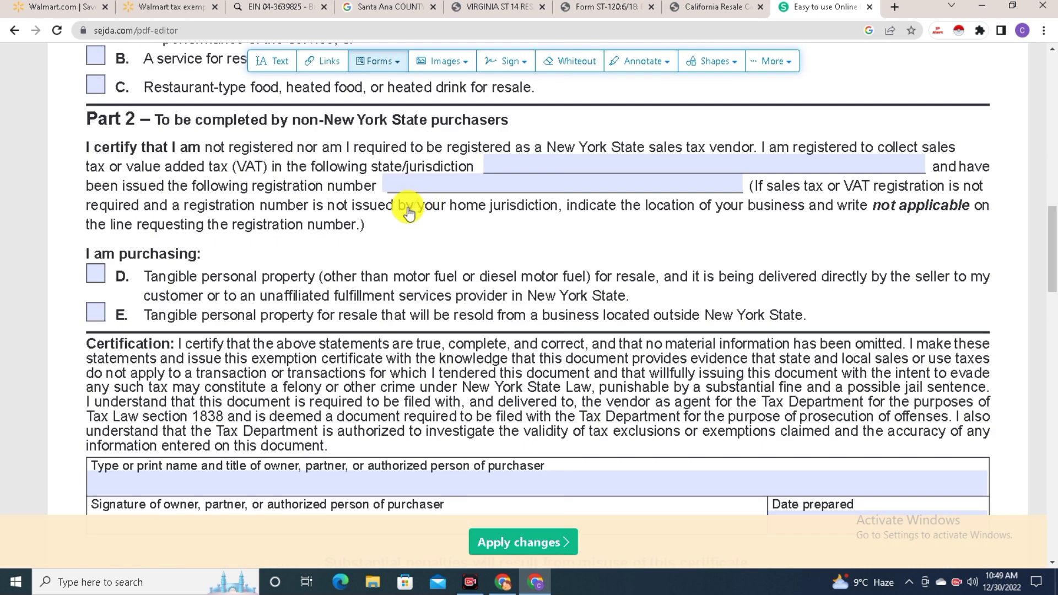
{"action": "left_click", "coordinate": [96, 276]}
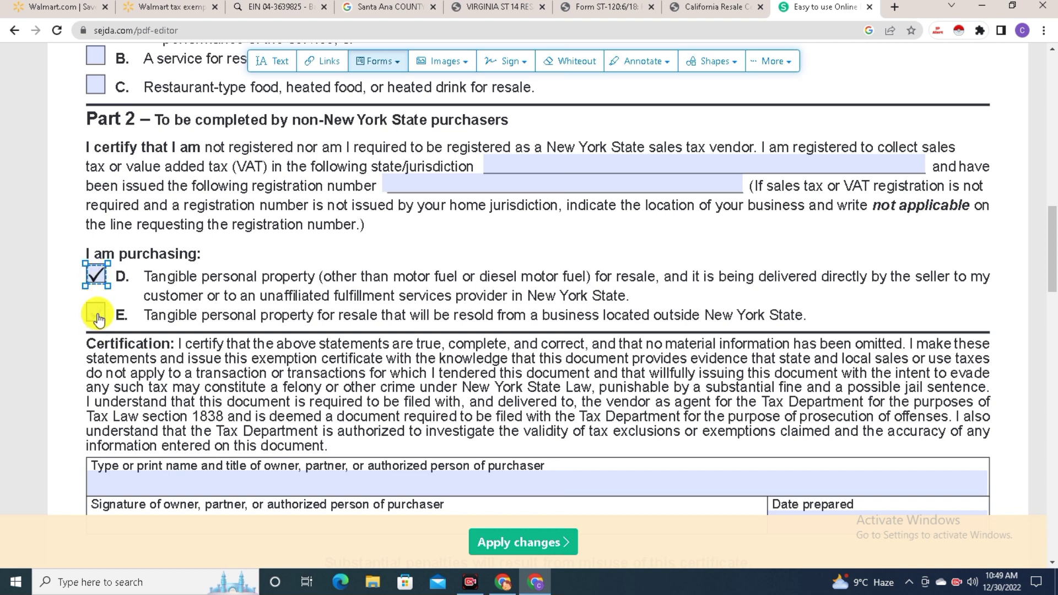
{"action": "left_click", "coordinate": [94, 314]}
{"action": "scroll", "coordinate": [110, 248], "scroll_direction": "up", "scroll_amount": 4}
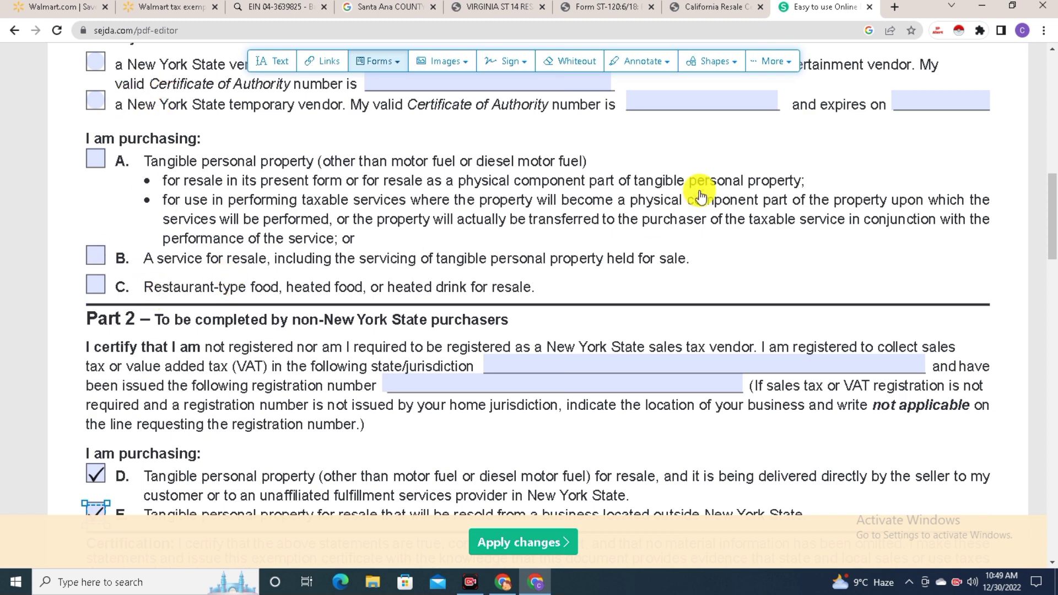
{"action": "scroll", "coordinate": [688, 204], "scroll_direction": "up", "scroll_amount": 3}
{"action": "scroll", "coordinate": [433, 262], "scroll_direction": "down", "scroll_amount": 5}
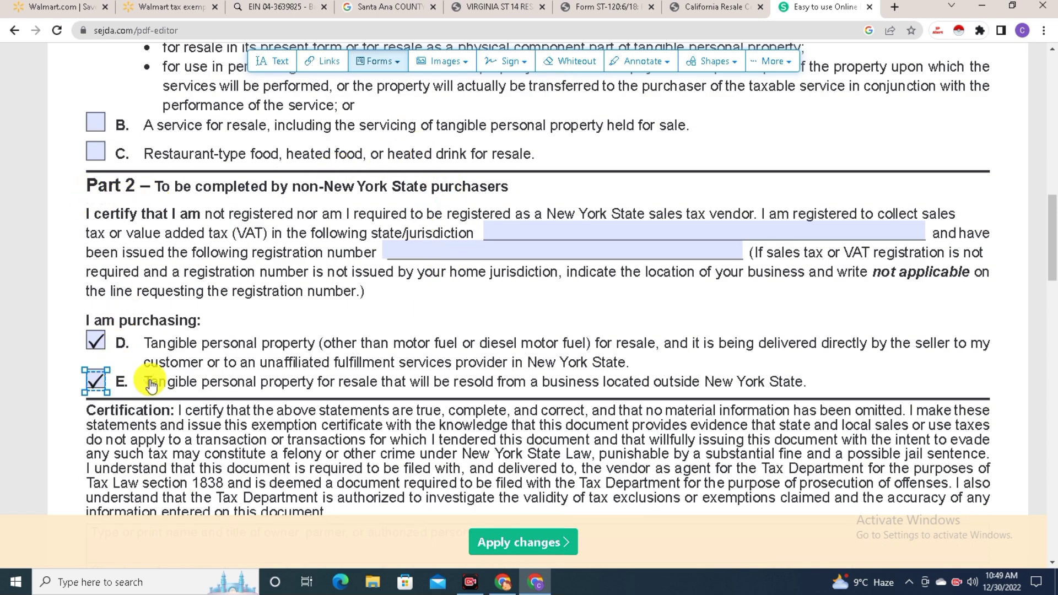
{"action": "scroll", "coordinate": [248, 356], "scroll_direction": "down", "scroll_amount": 3}
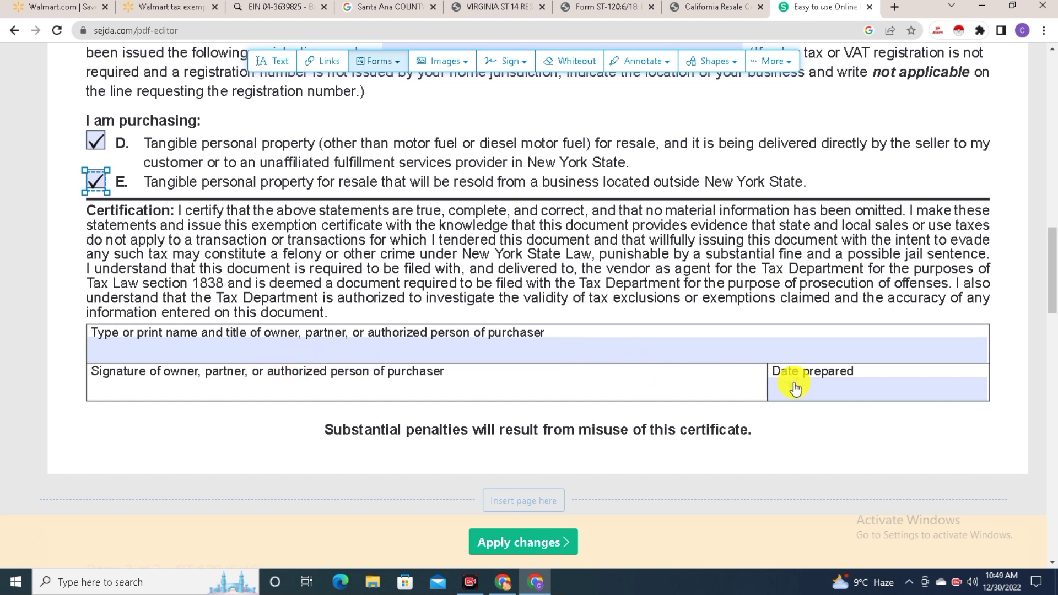
{"action": "scroll", "coordinate": [550, 207], "scroll_direction": "up", "scroll_amount": 6}
Start a new signature and copy the Organization Name from the company's EIN profile page
{"action": "left_click", "coordinate": [512, 70]}
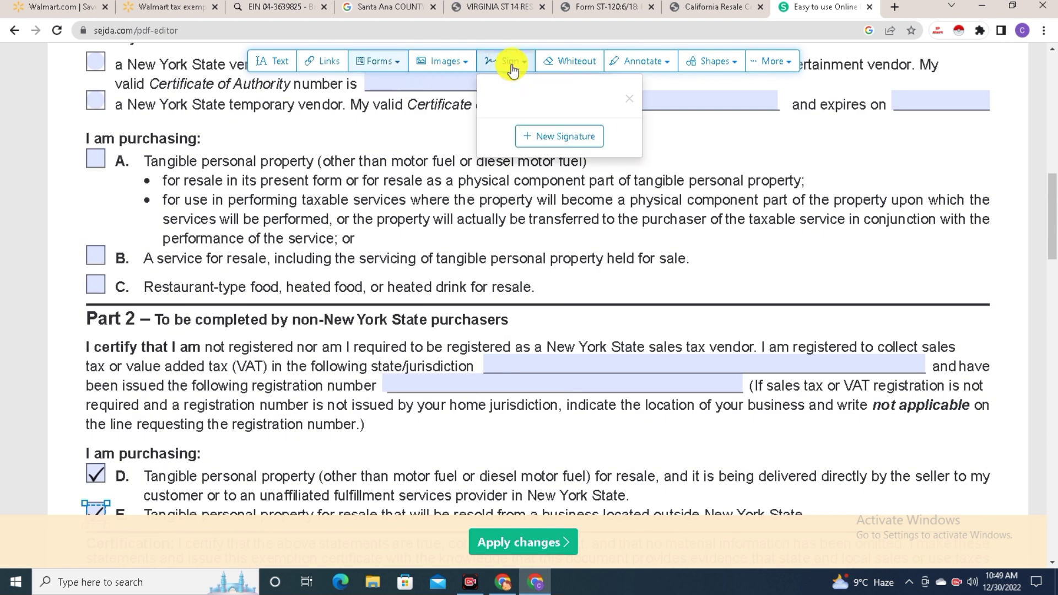
{"action": "left_click", "coordinate": [559, 142]}
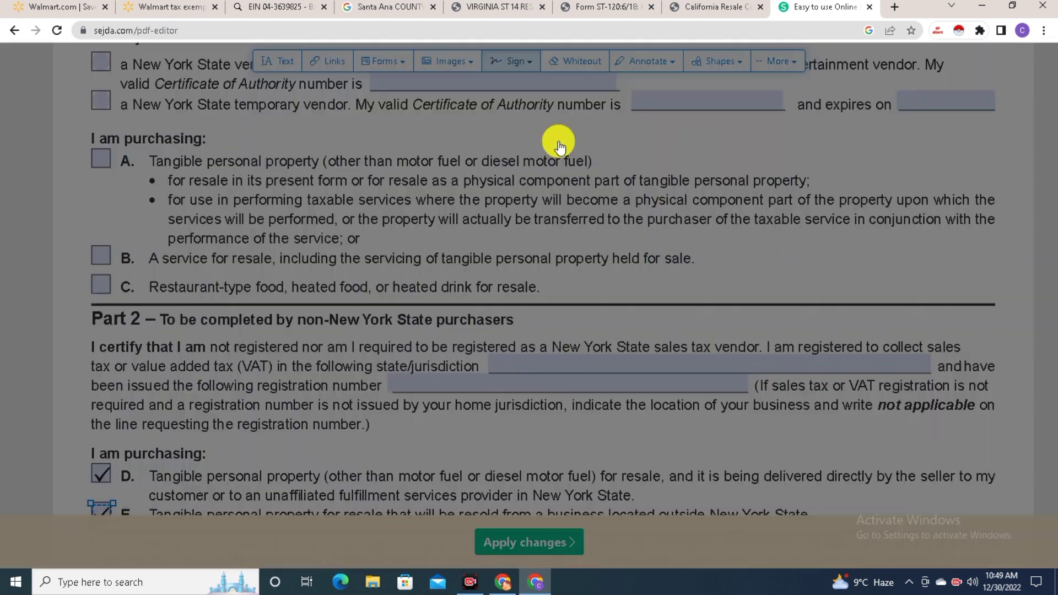
{"action": "left_click", "coordinate": [246, 5]}
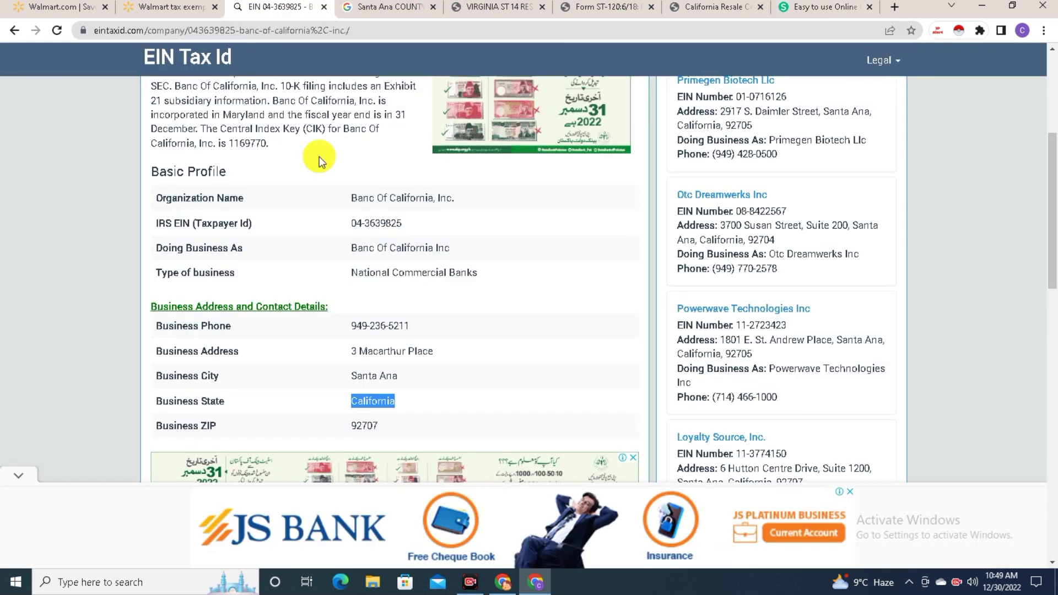
{"action": "left_click_drag", "start_coordinate": [354, 197], "coordinate": [438, 197]}
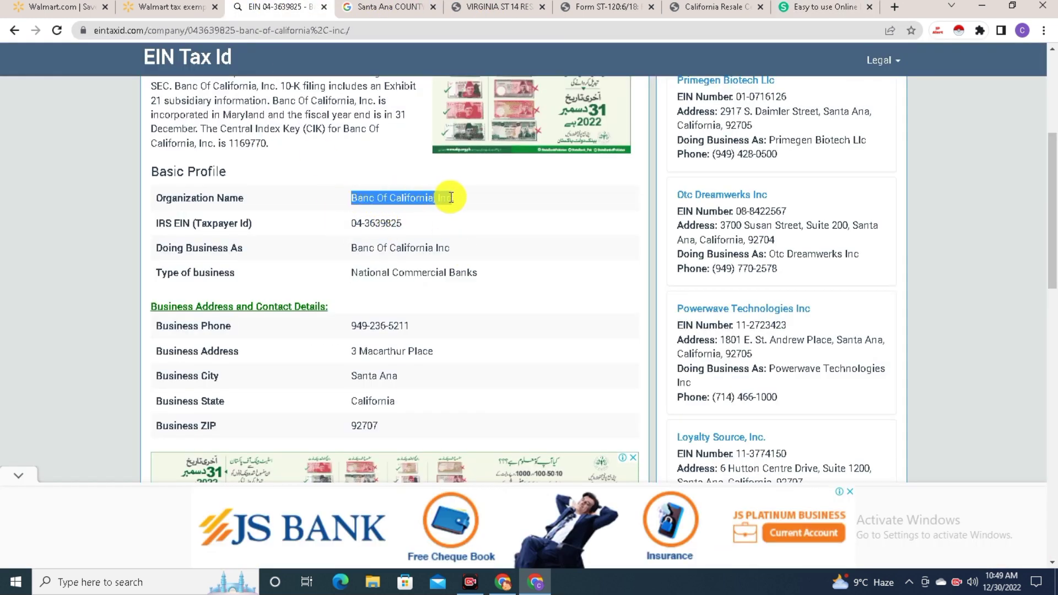
{"action": "right_click", "coordinate": [448, 199]}
{"action": "left_click", "coordinate": [468, 208]}
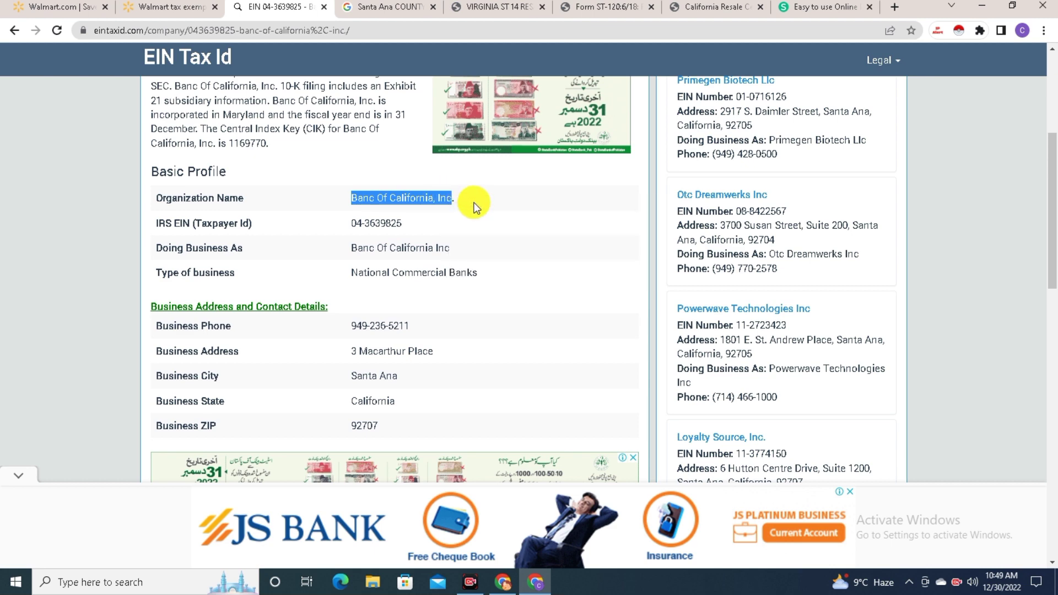
Replace the sample signature text with Banc Of California, Inc and choose the bold script style
{"action": "left_click", "coordinate": [497, 5]}
{"action": "left_click", "coordinate": [378, 5]}
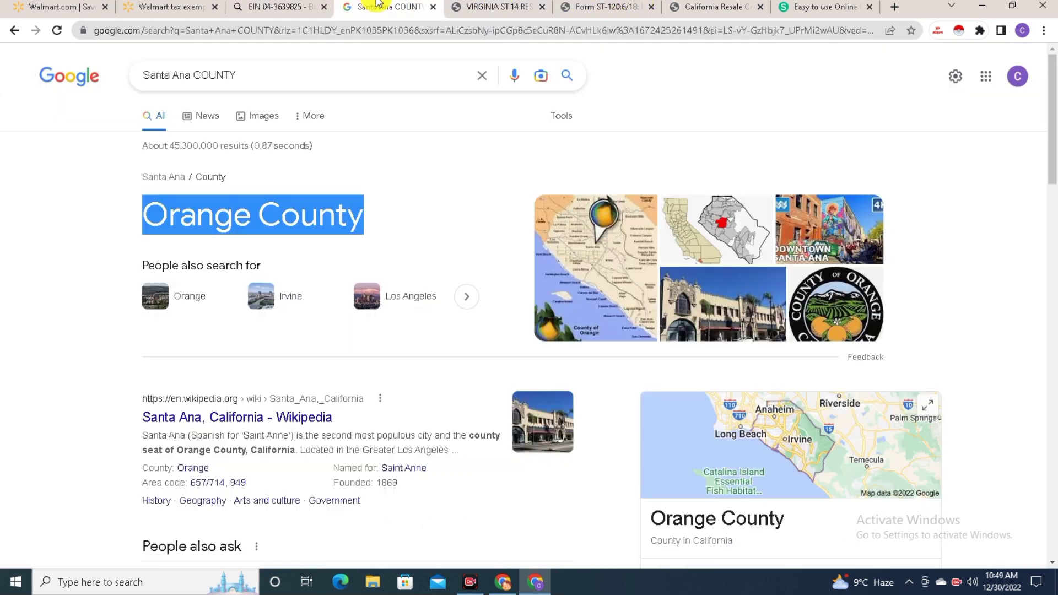
{"action": "left_click", "coordinate": [813, 6]}
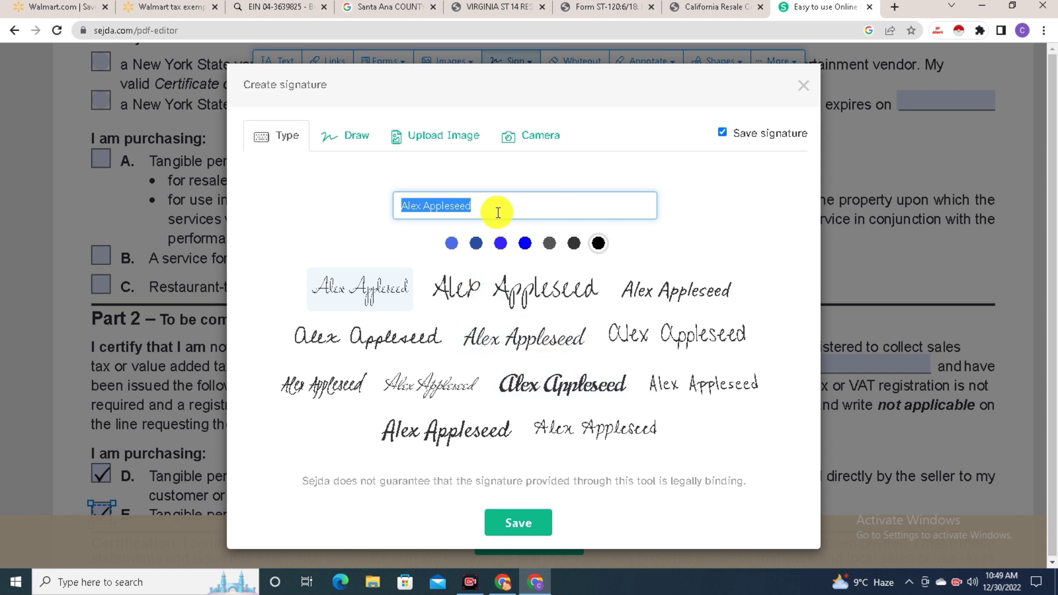
{"action": "key", "text": "BackSpace"}
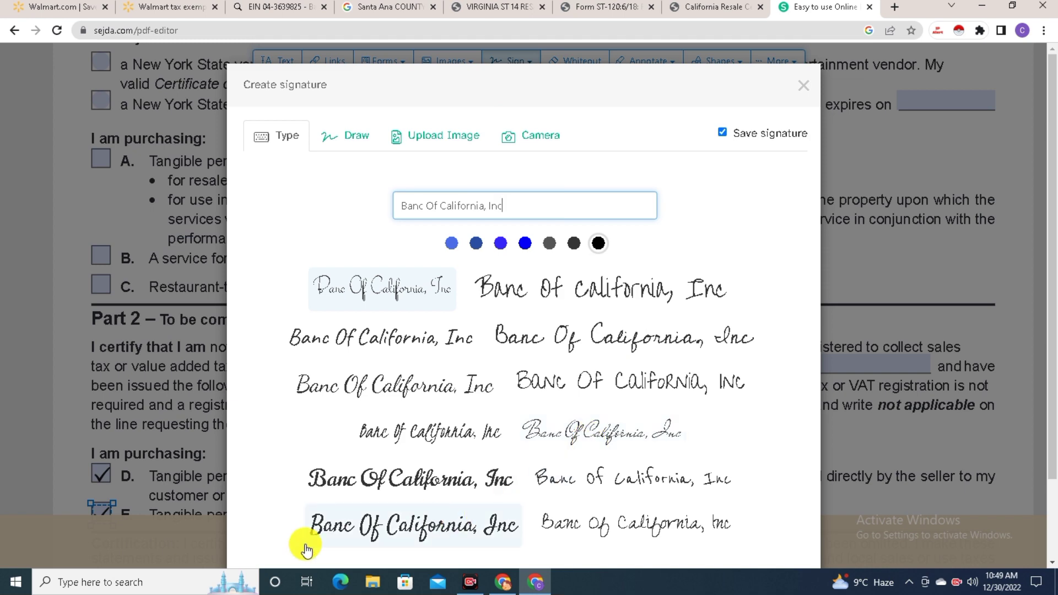
{"action": "mouse_move", "coordinate": [303, 544]}
{"action": "left_mouse_down"}
{"action": "mouse_move", "coordinate": [420, 503]}
{"action": "mouse_move", "coordinate": [429, 485]}
{"action": "left_mouse_up"}
{"action": "left_click", "coordinate": [354, 480]}
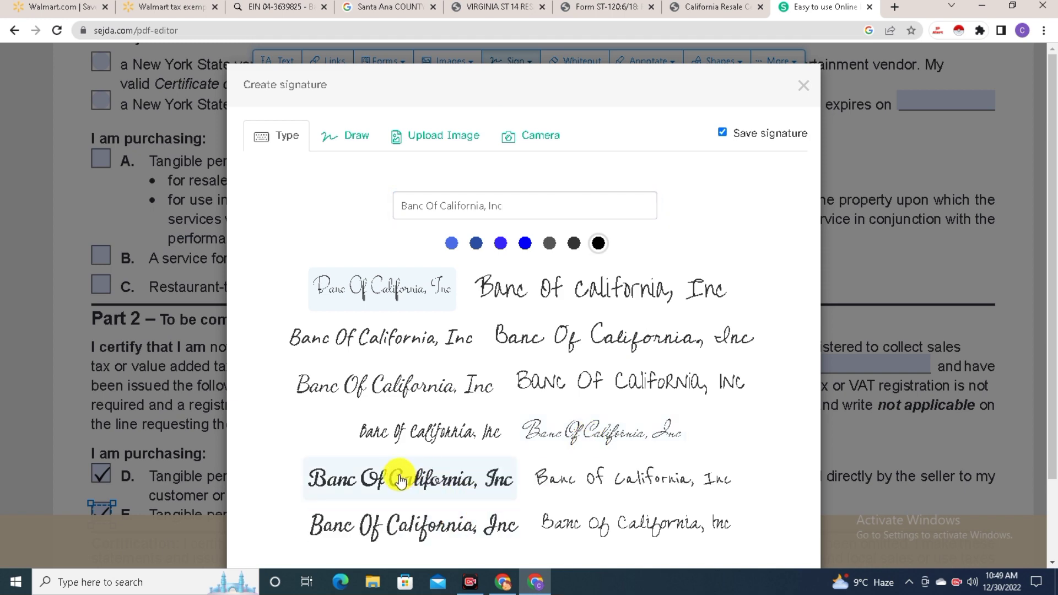
{"action": "scroll", "coordinate": [271, 350], "scroll_direction": "down", "scroll_amount": 6}
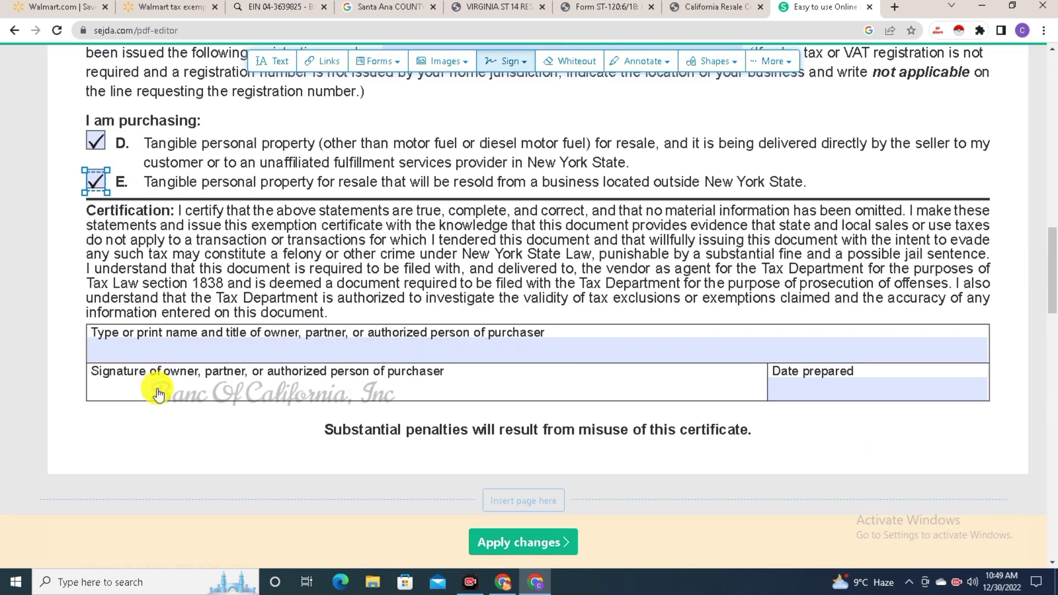
Place the signature in the Signature box and enter 30/12/2022 as Date prepared
{"action": "left_click", "coordinate": [169, 388]}
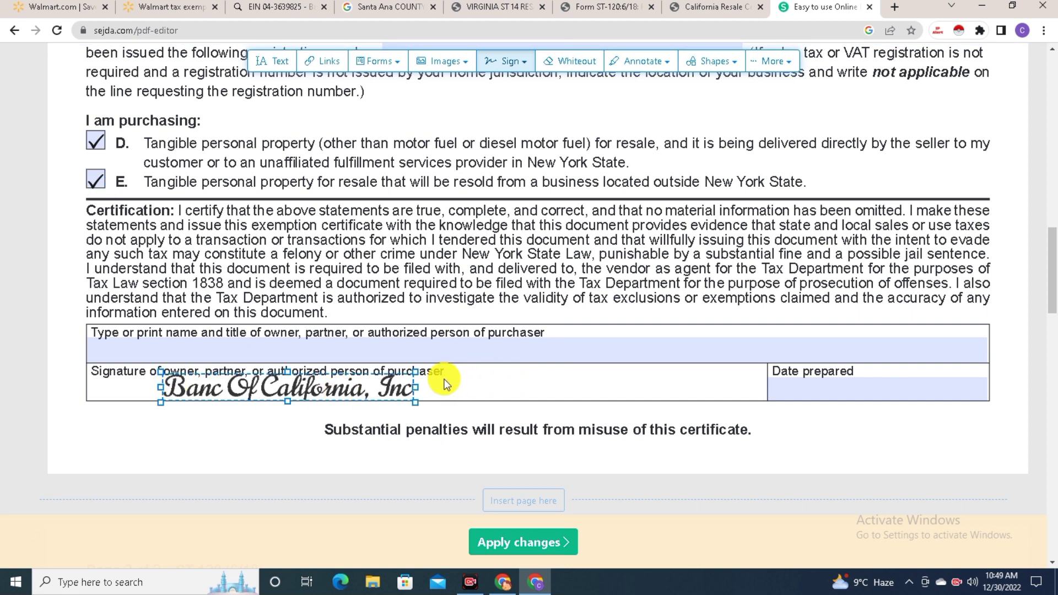
{"action": "left_click", "coordinate": [830, 394]}
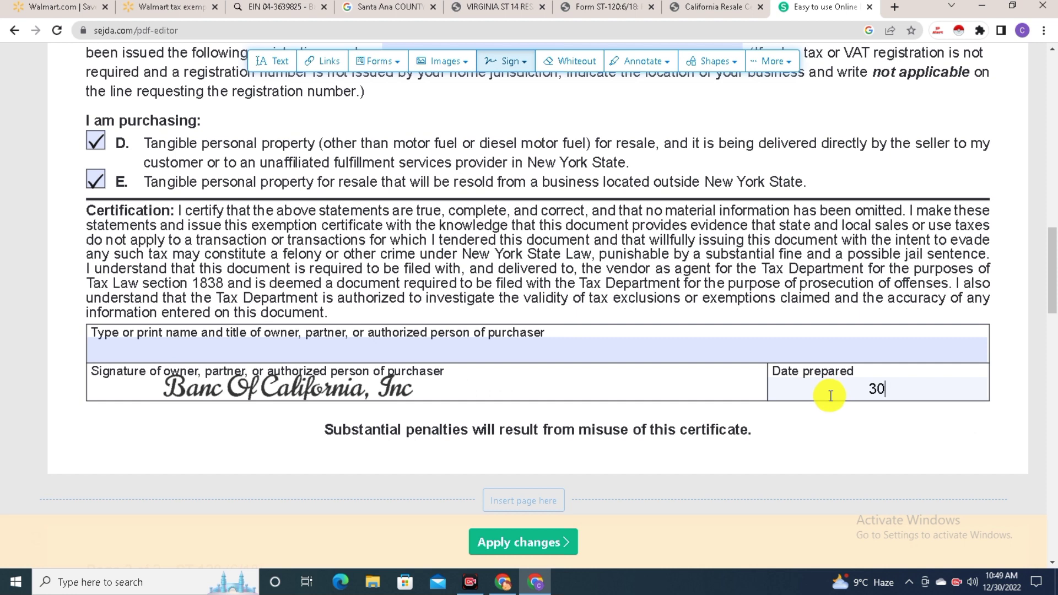
{"action": "type", "text": "30/"}
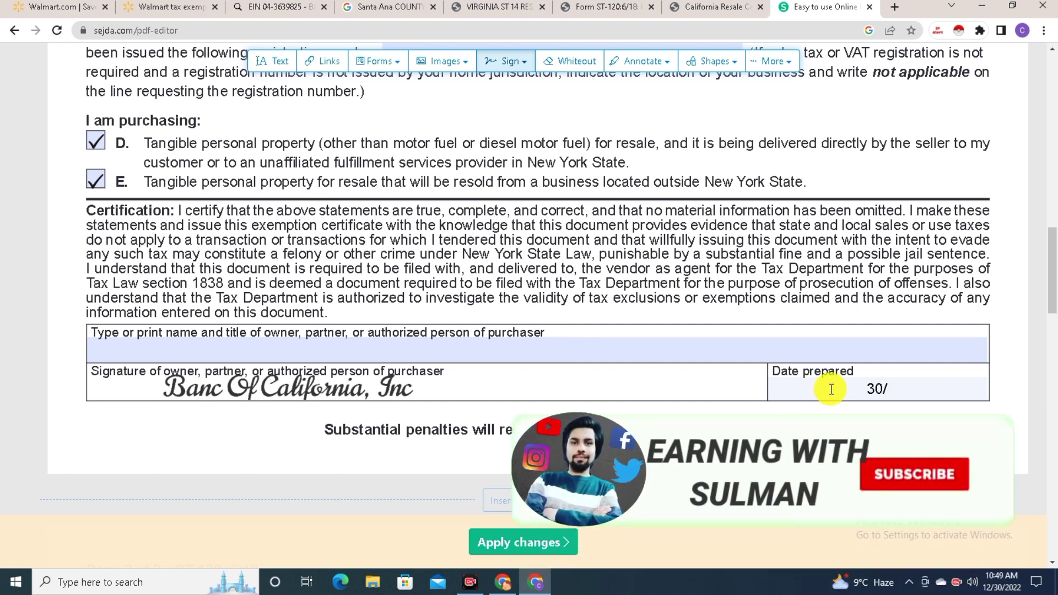
{"action": "type", "text": "12/2022"}
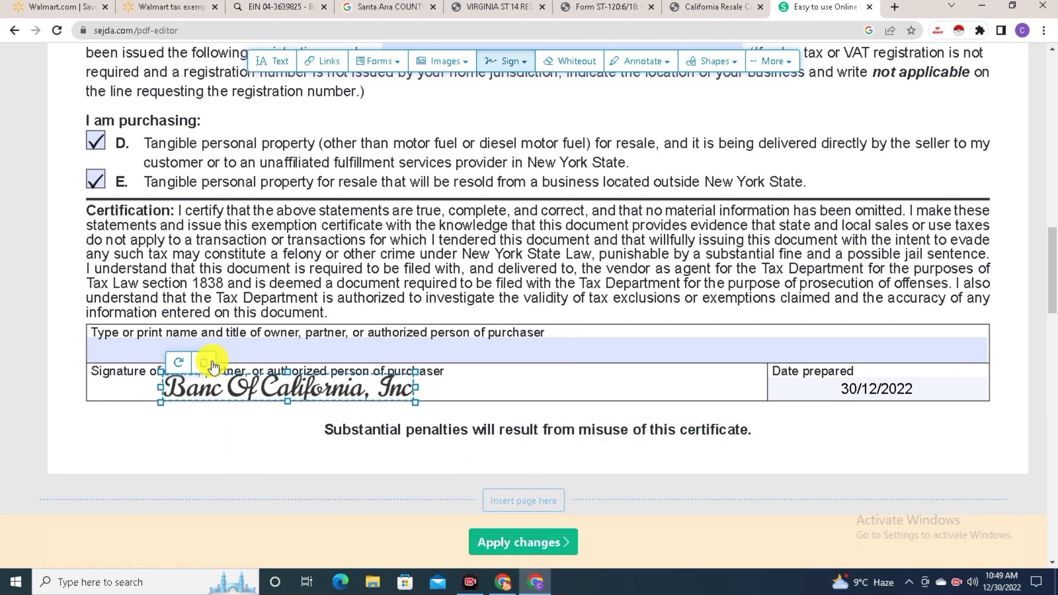
Copy 'Banc Of California, Inc' from the EIN page into the purchaser's printed name field
{"action": "left_click", "coordinate": [203, 355]}
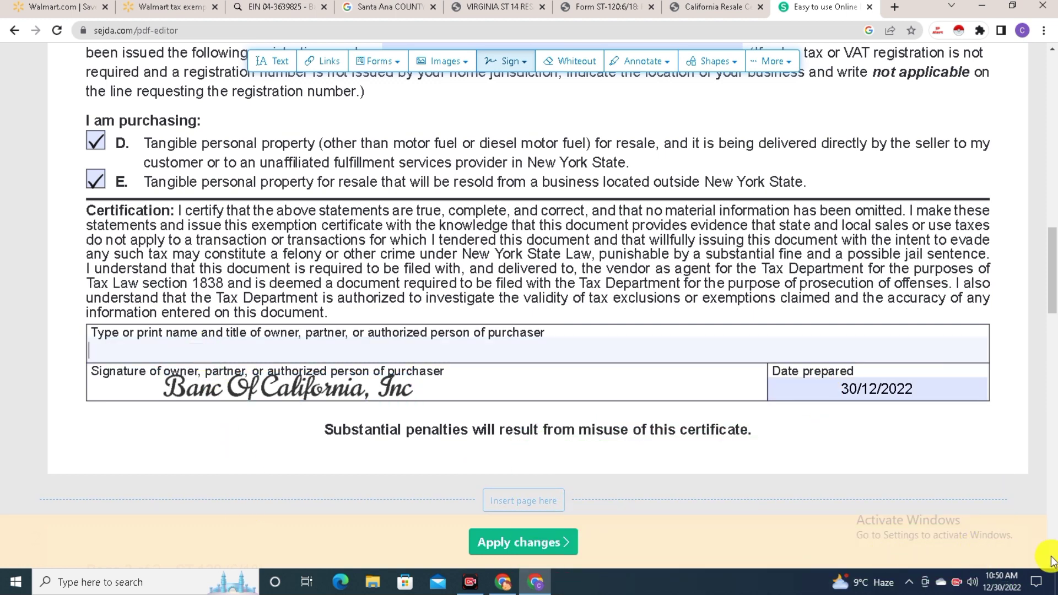
{"action": "left_click", "coordinate": [243, 4]}
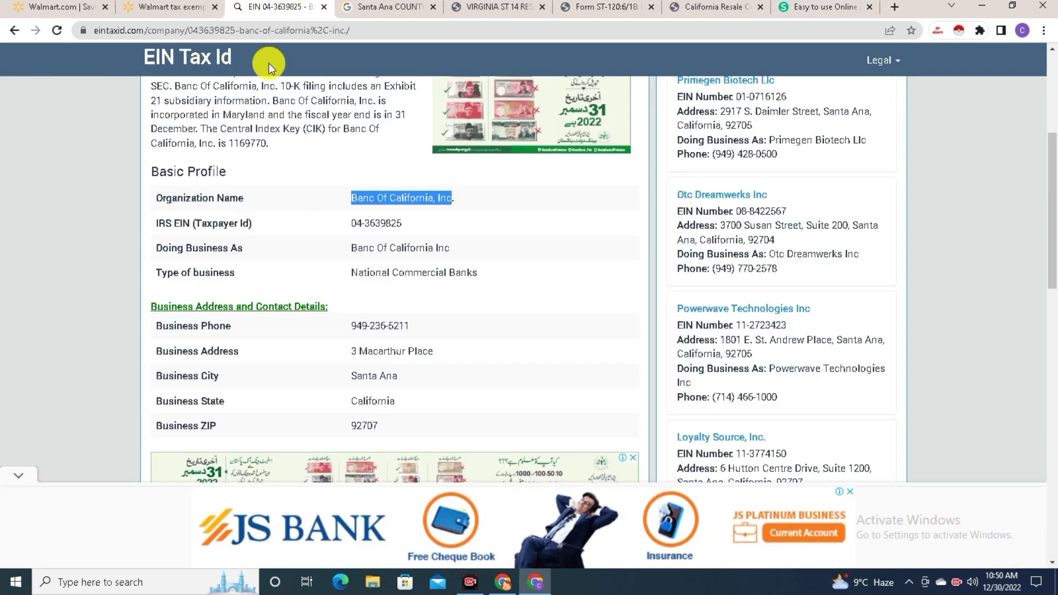
{"action": "right_click", "coordinate": [379, 193]}
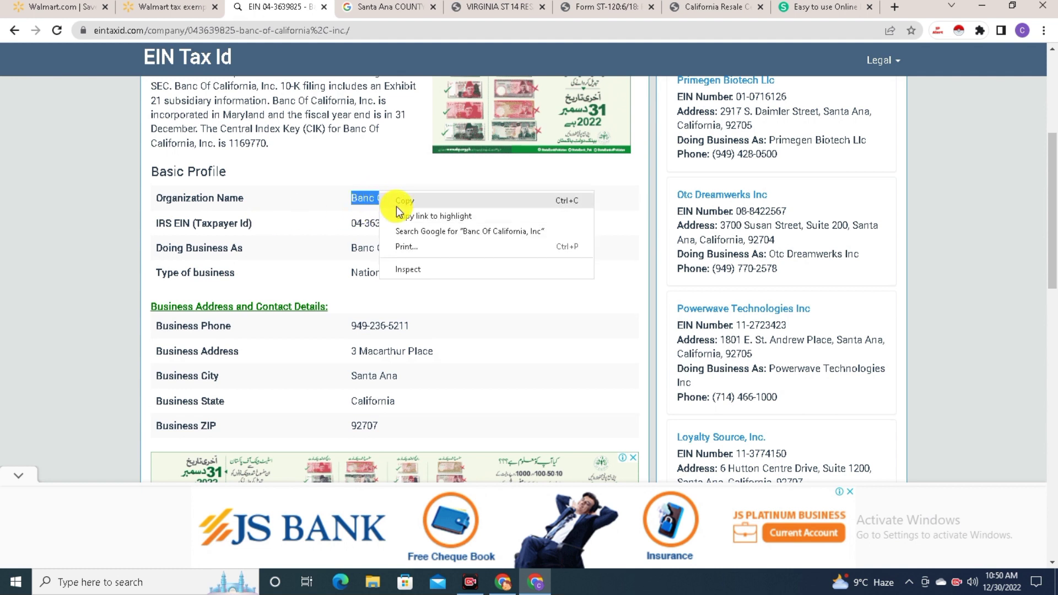
{"action": "left_click", "coordinate": [397, 202]}
{"action": "right_click", "coordinate": [409, 201]}
{"action": "left_click", "coordinate": [433, 210]}
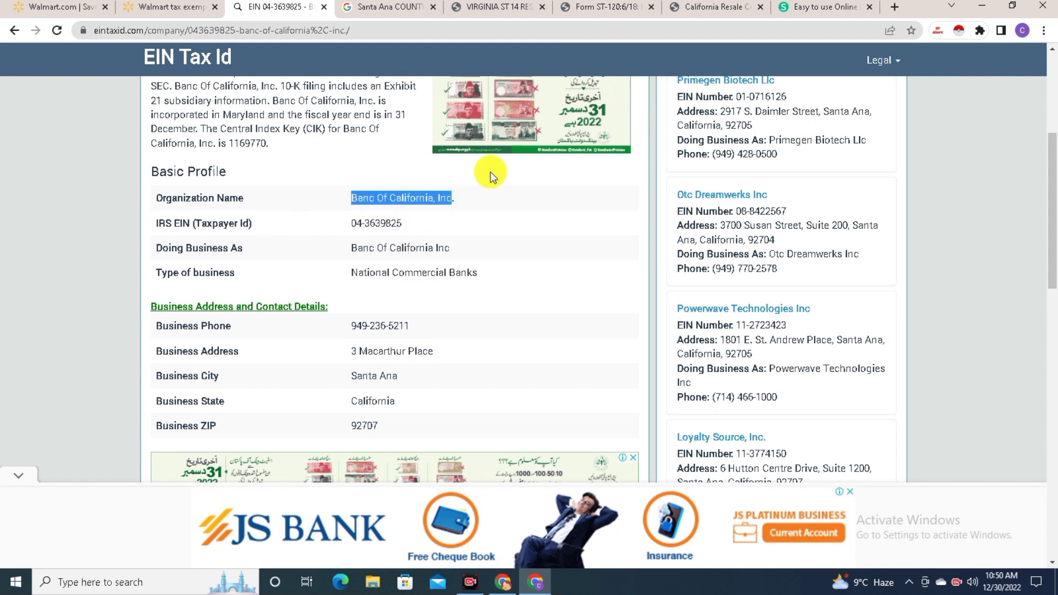
{"action": "left_click", "coordinate": [471, 582]}
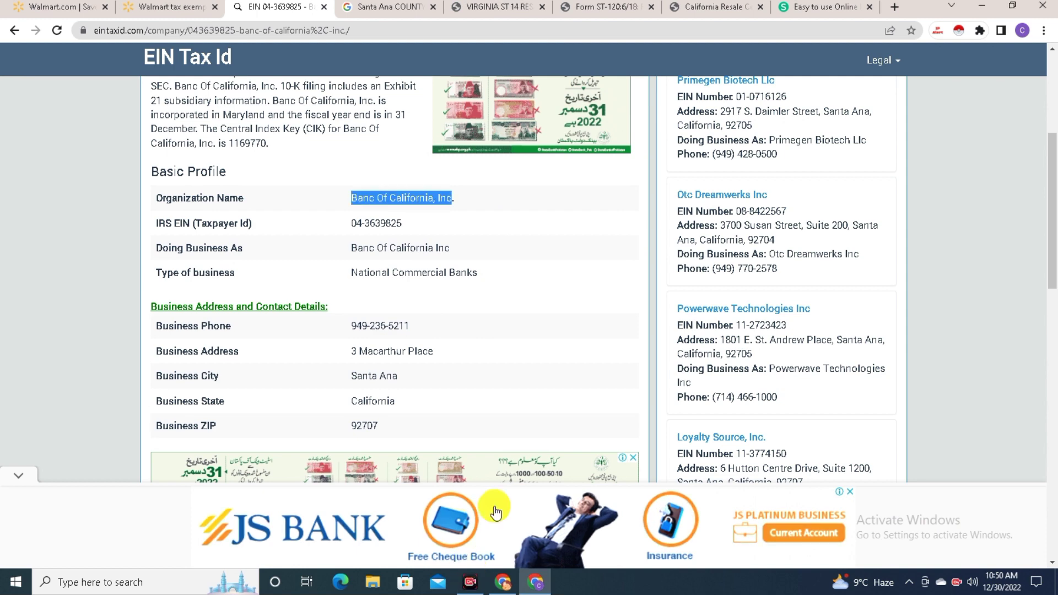
{"action": "left_click", "coordinate": [810, 7]}
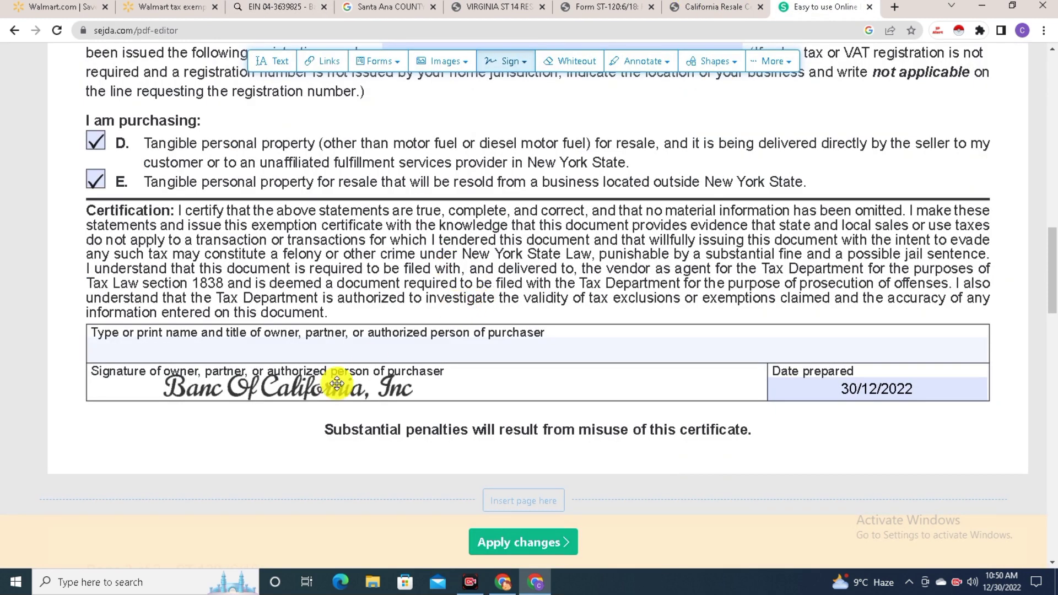
{"action": "left_click", "coordinate": [341, 344]}
{"action": "key", "text": "ctrl+v"}
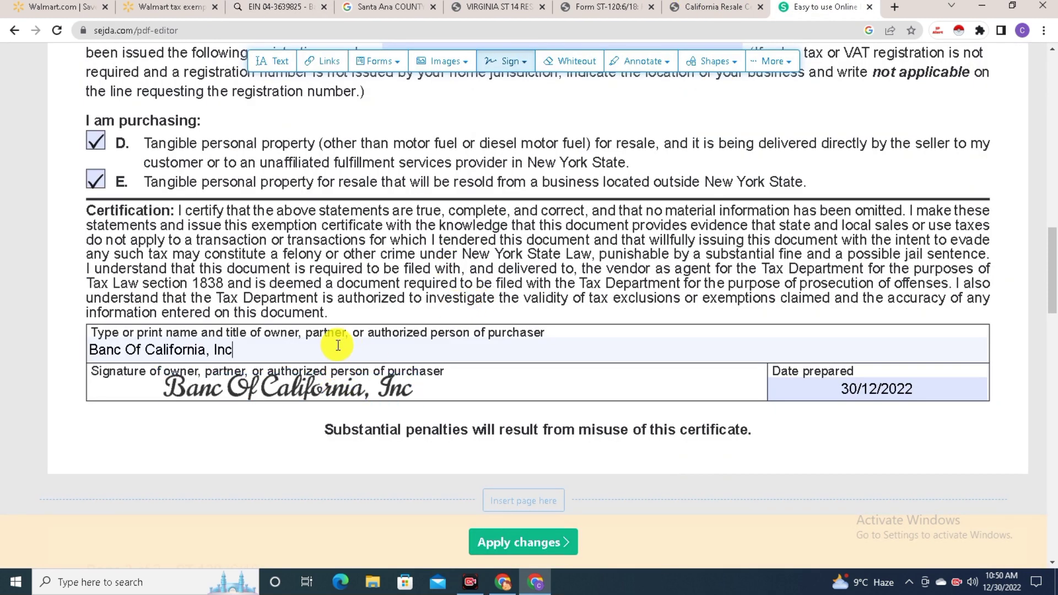
Review the California Resale Certificate, checking its telephone number field
{"action": "left_click", "coordinate": [697, 5]}
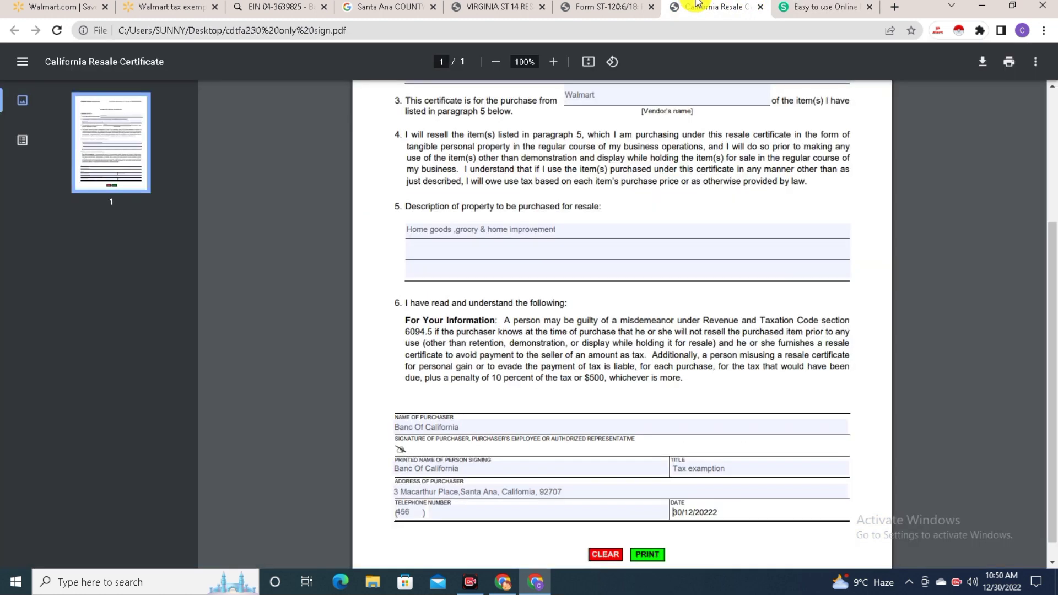
{"action": "scroll", "coordinate": [570, 309], "scroll_direction": "down", "scroll_amount": 1}
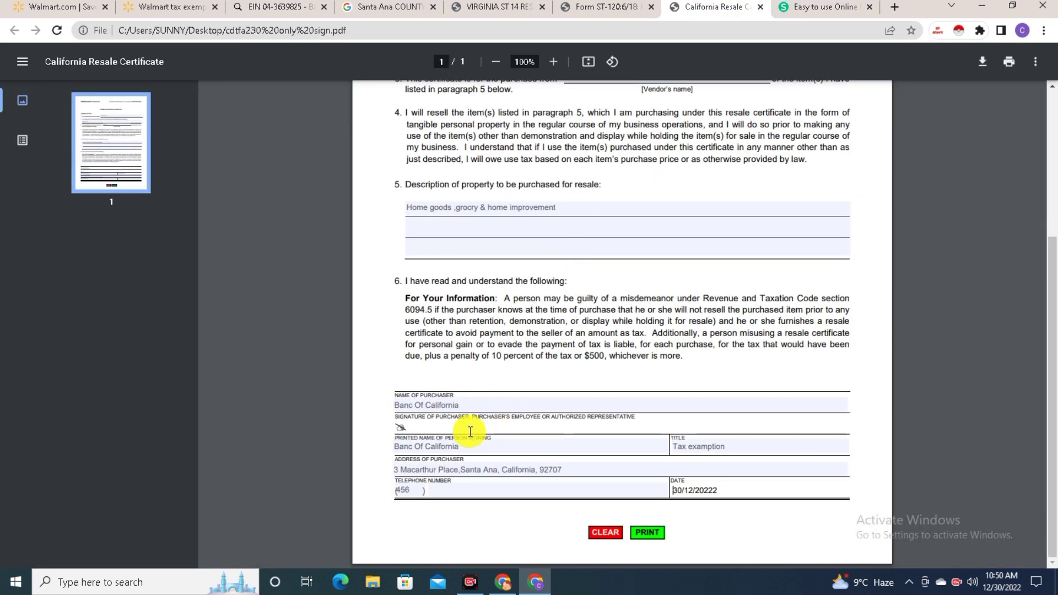
{"action": "left_click", "coordinate": [470, 429]}
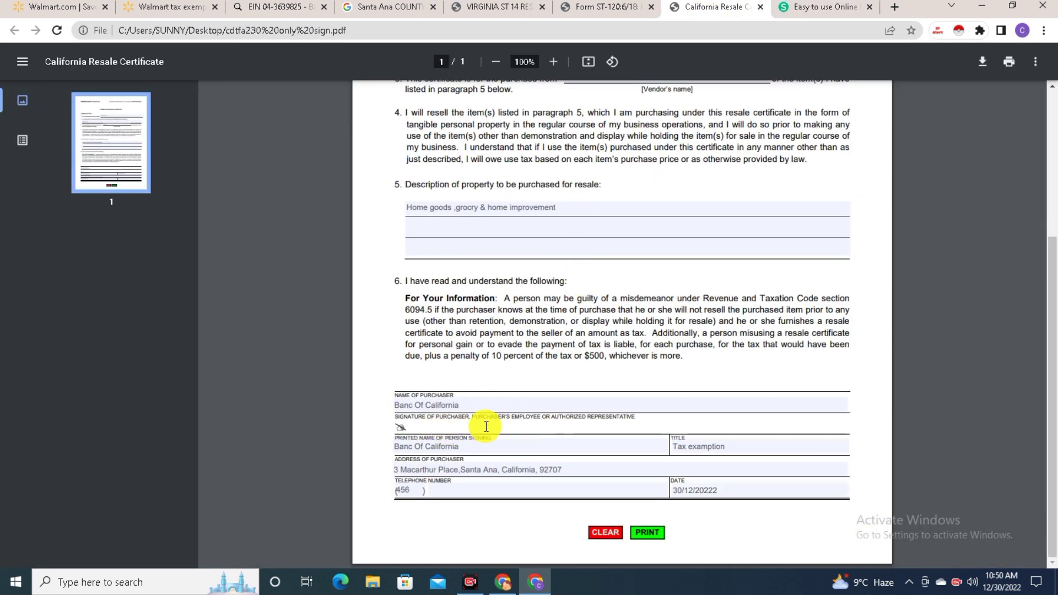
{"action": "left_click", "coordinate": [440, 492]}
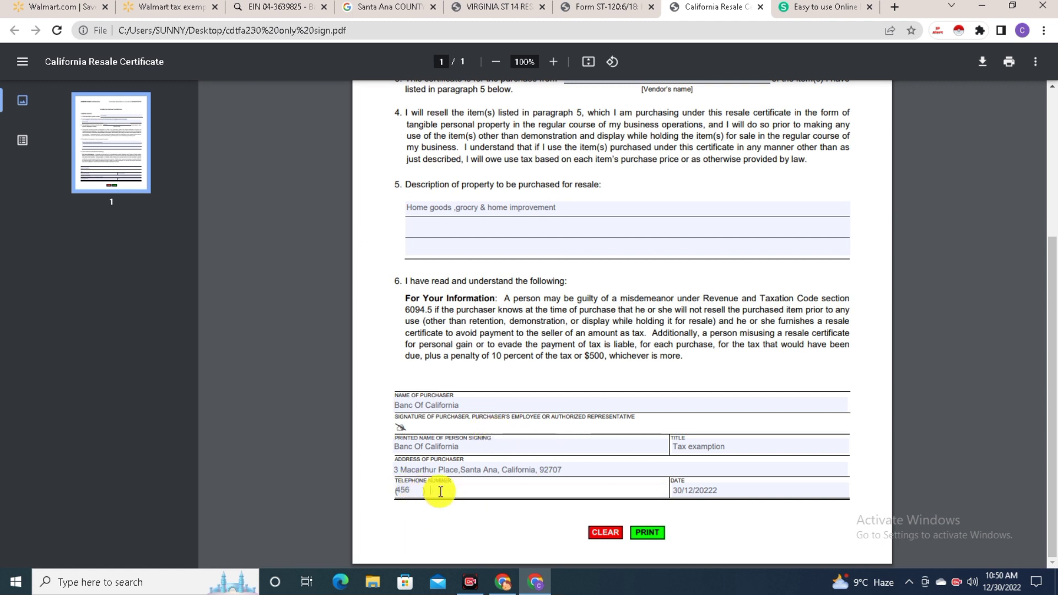
{"action": "left_click_drag", "start_coordinate": [441, 491], "coordinate": [416, 492]}
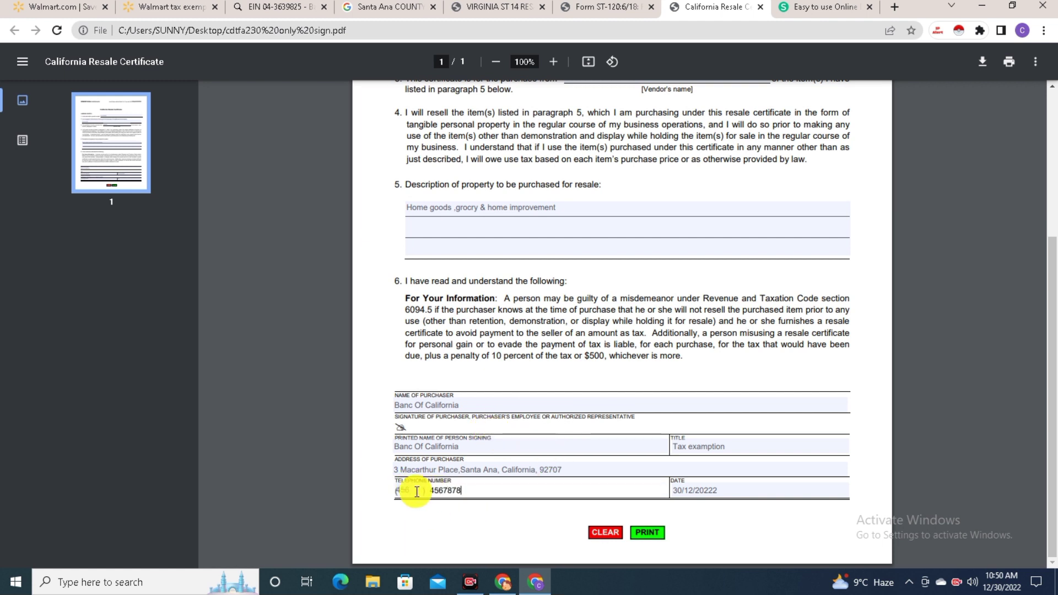
Scroll through the New York ST-120 and Virginia ST-14 certificates, then return to Sejda
{"action": "key", "text": "ctrl+shift+Tab"}
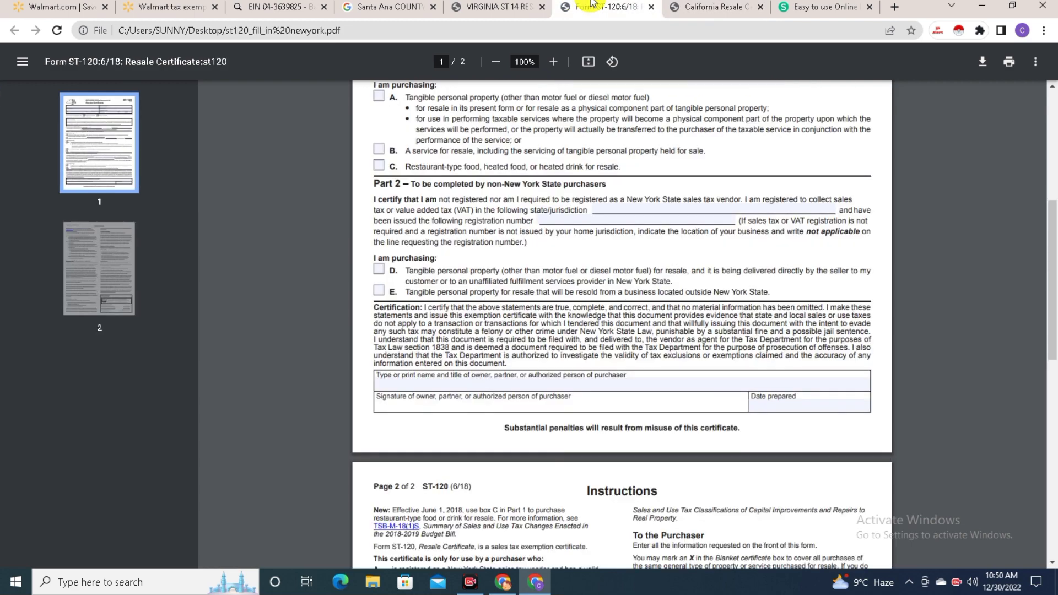
{"action": "scroll", "coordinate": [565, 385], "scroll_direction": "down", "scroll_amount": 6}
{"action": "scroll", "coordinate": [564, 386], "scroll_direction": "up", "scroll_amount": 15}
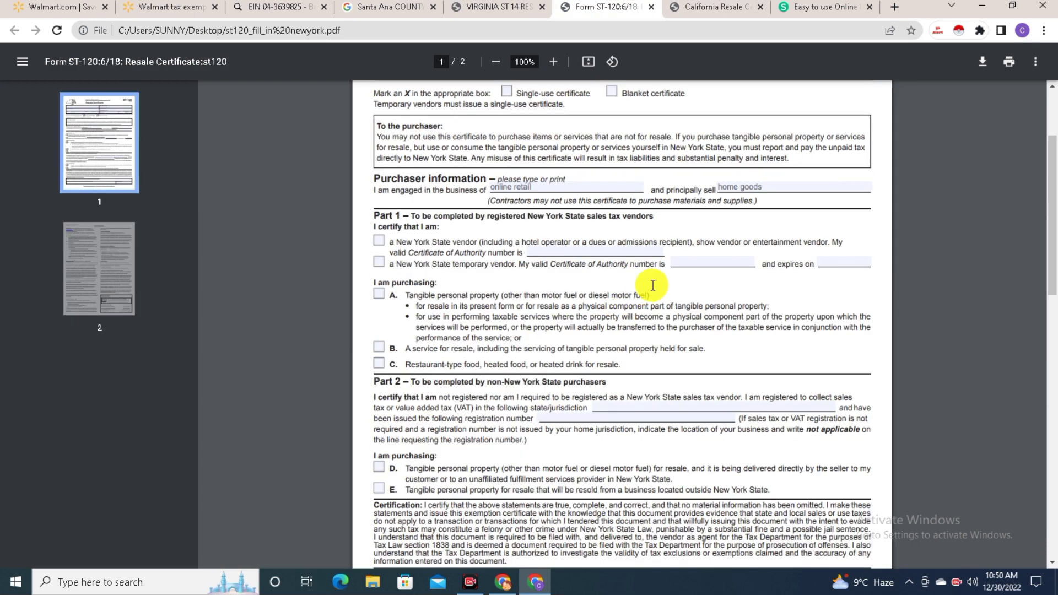
{"action": "left_click", "coordinate": [501, 7]}
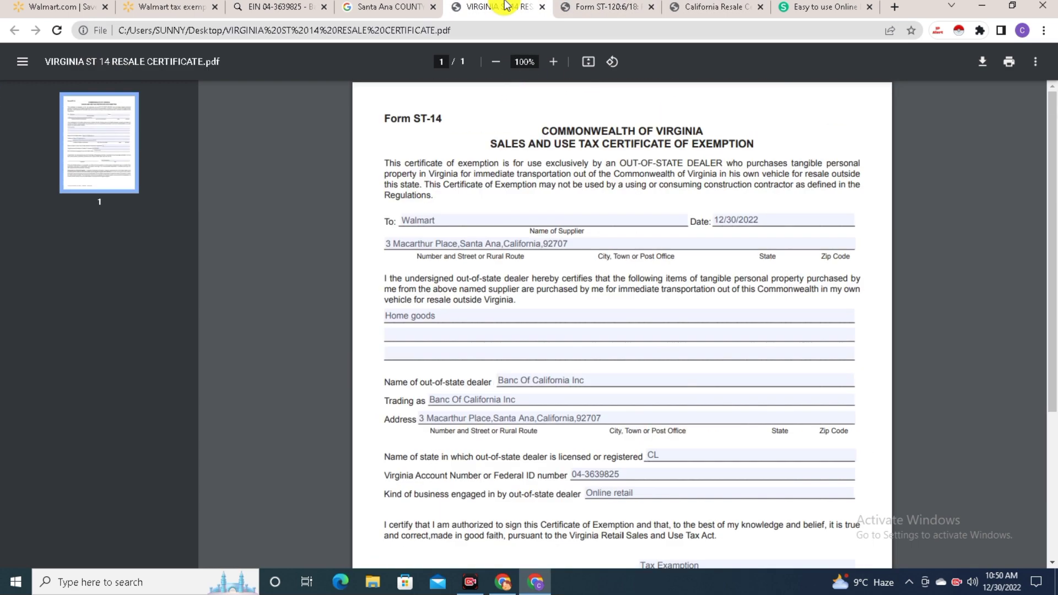
{"action": "scroll", "coordinate": [575, 220], "scroll_direction": "down", "scroll_amount": 1}
{"action": "scroll", "coordinate": [557, 446], "scroll_direction": "down", "scroll_amount": 2}
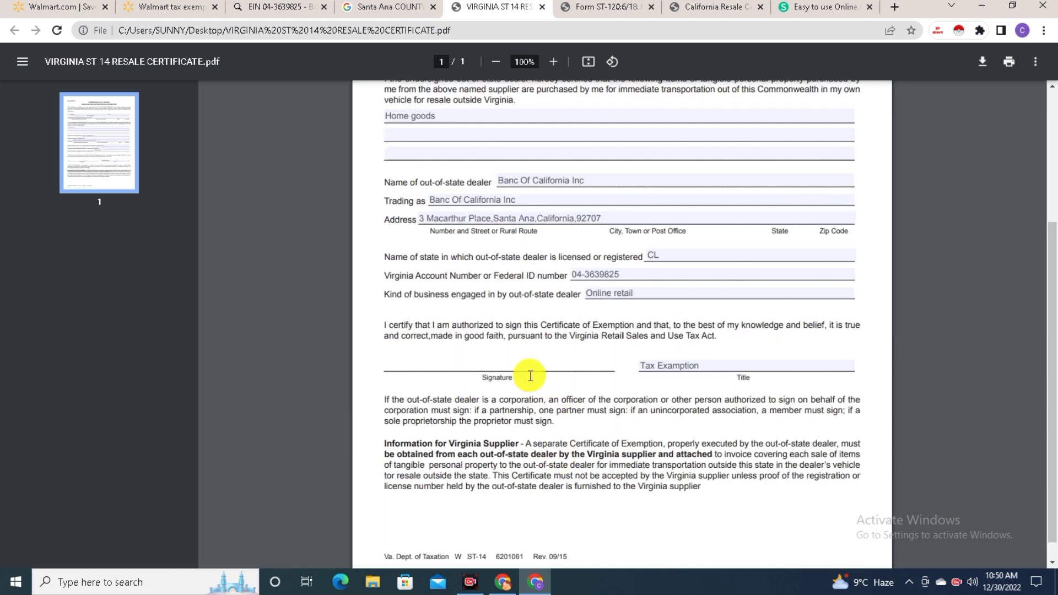
{"action": "scroll", "coordinate": [551, 341], "scroll_direction": "up", "scroll_amount": 3}
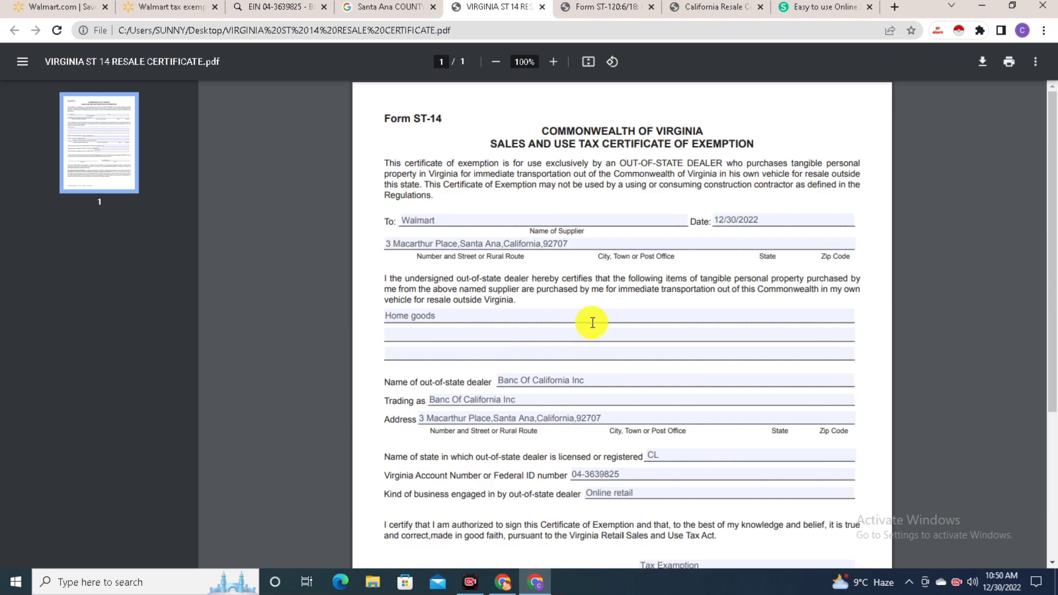
{"action": "left_click", "coordinate": [795, 7]}
{"action": "scroll", "coordinate": [267, 142], "scroll_direction": "up", "scroll_amount": 15}
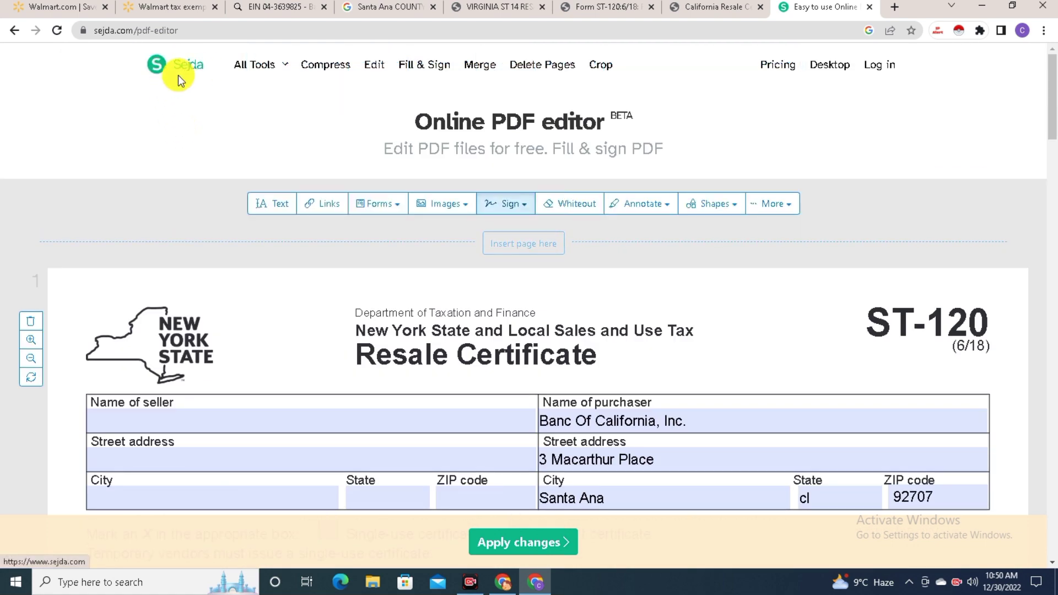
{"action": "scroll", "coordinate": [414, 259], "scroll_direction": "down", "scroll_amount": 8}
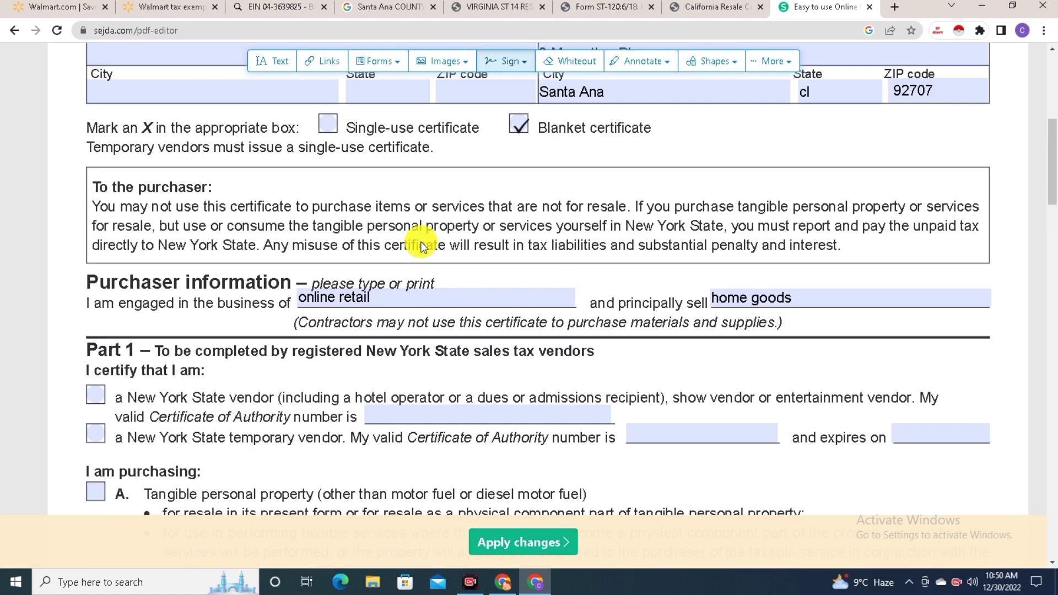
{"action": "scroll", "coordinate": [441, 209], "scroll_direction": "up", "scroll_amount": 5}
{"action": "scroll", "coordinate": [472, 350], "scroll_direction": "down", "scroll_amount": 15}
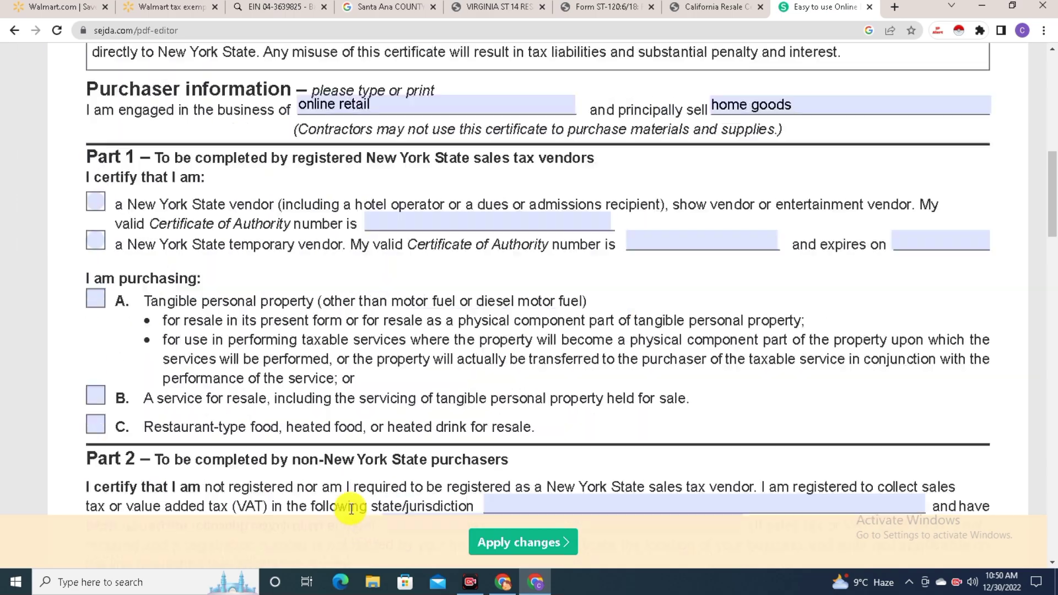
{"action": "scroll", "coordinate": [342, 406], "scroll_direction": "down", "scroll_amount": 14}
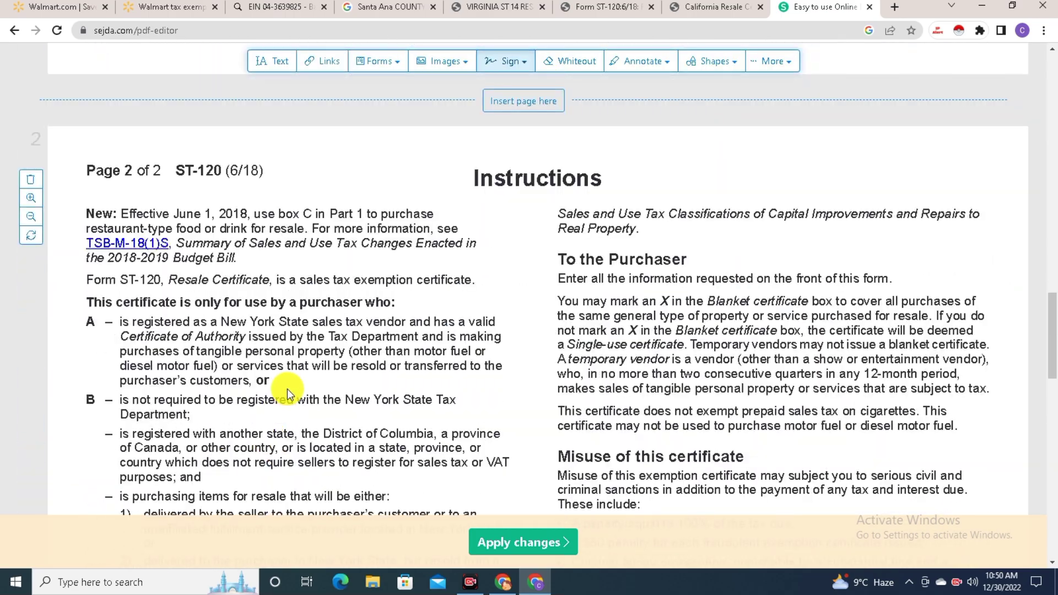
{"action": "scroll", "coordinate": [560, 200], "scroll_direction": "up", "scroll_amount": 20}
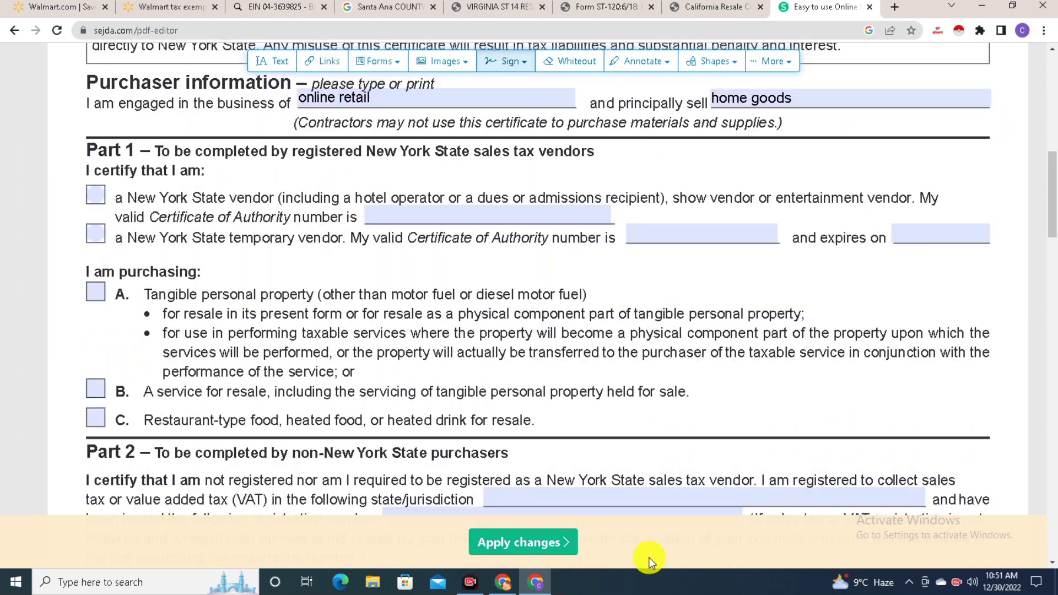
{"action": "scroll", "coordinate": [530, 558], "scroll_direction": "up", "scroll_amount": 3}
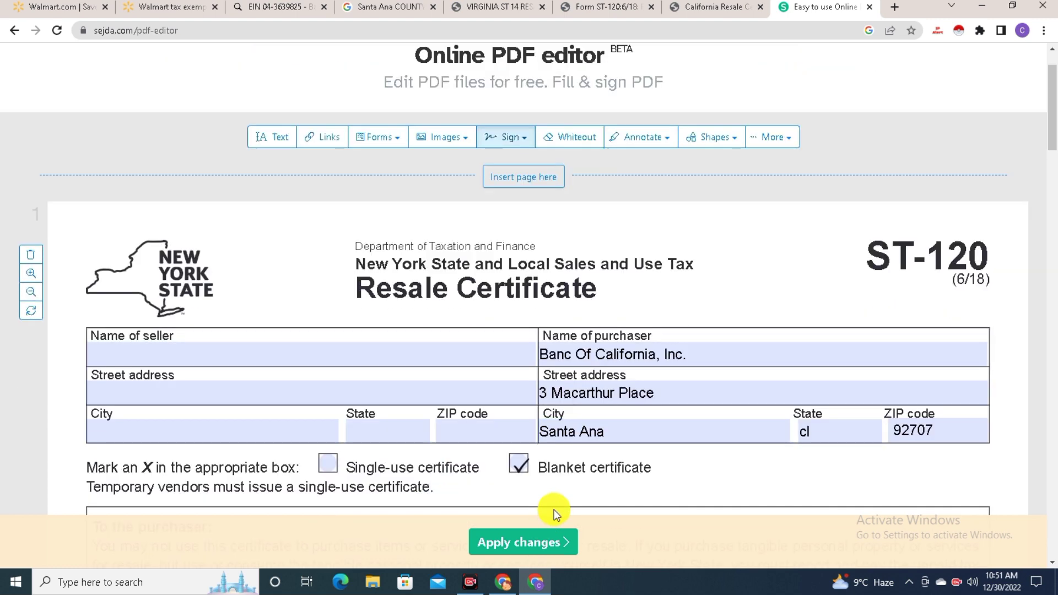
Apply the edits and download st120_fill_in newyork.pdf, then go back to the Walmart form
{"action": "left_click", "coordinate": [503, 545]}
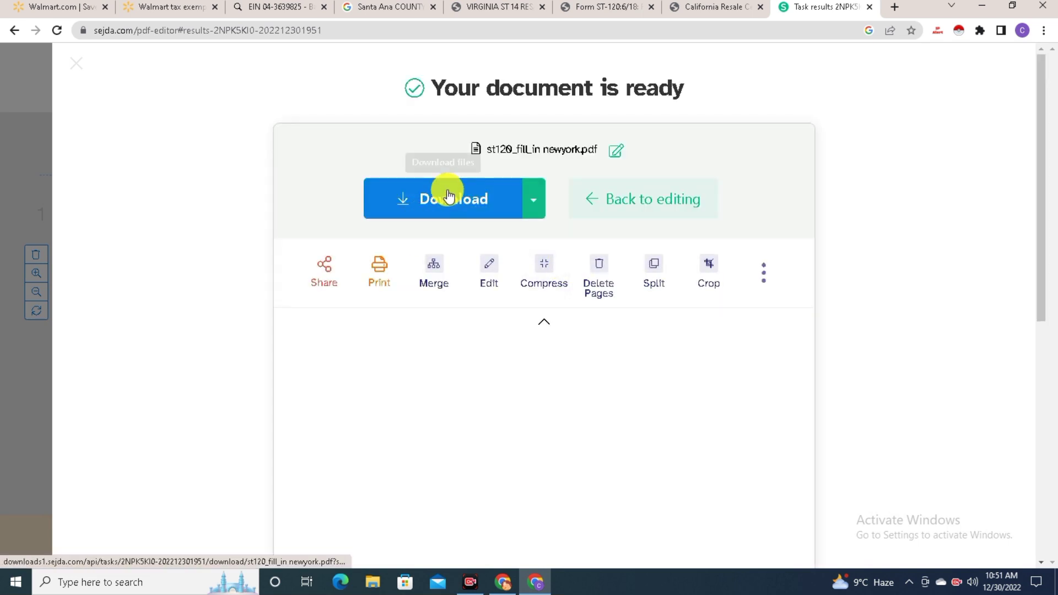
{"action": "left_click", "coordinate": [447, 196]}
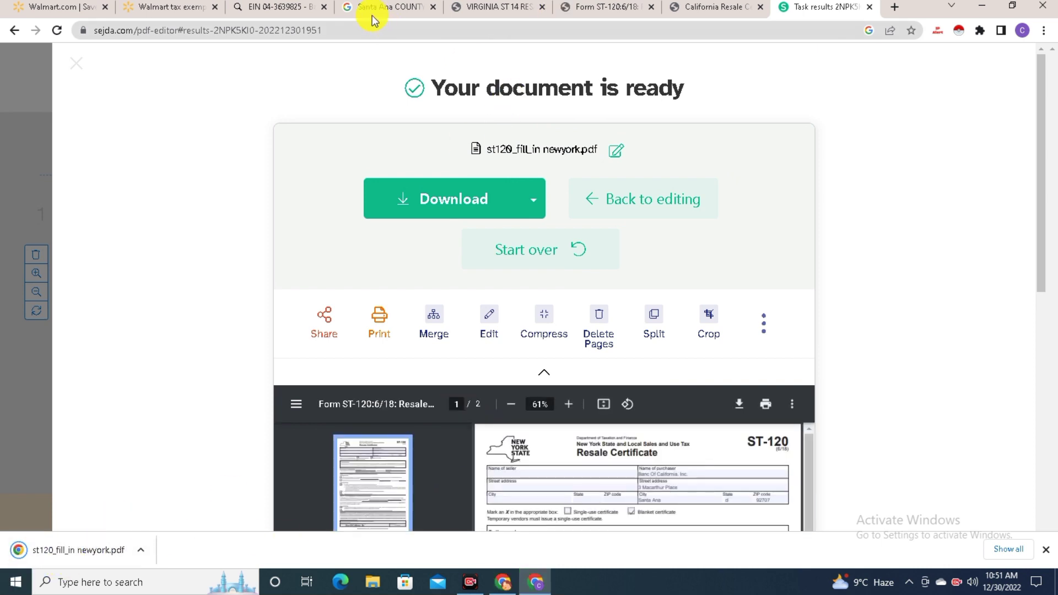
{"action": "left_click", "coordinate": [170, 6]}
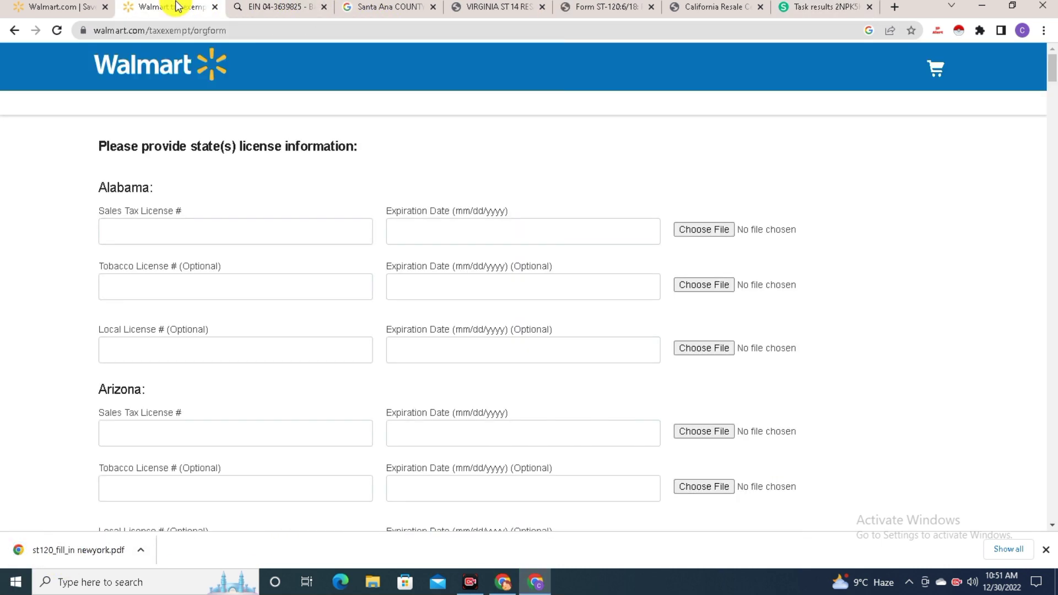
Copy the company's EIN and paste it into Alabama's Sales Tax License # field
{"action": "left_click", "coordinate": [187, 232]}
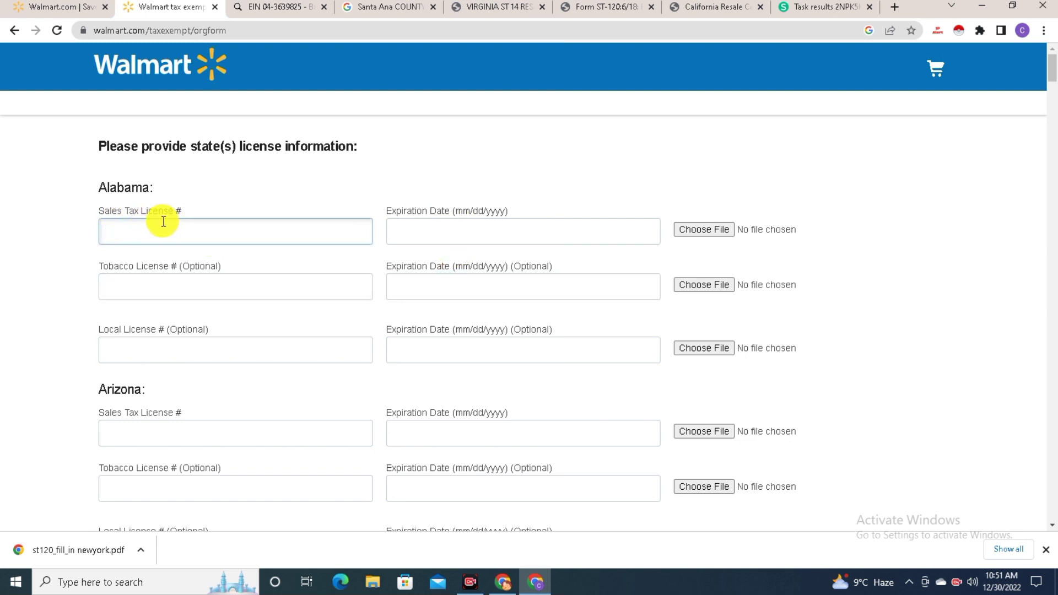
{"action": "left_click", "coordinate": [255, 5]}
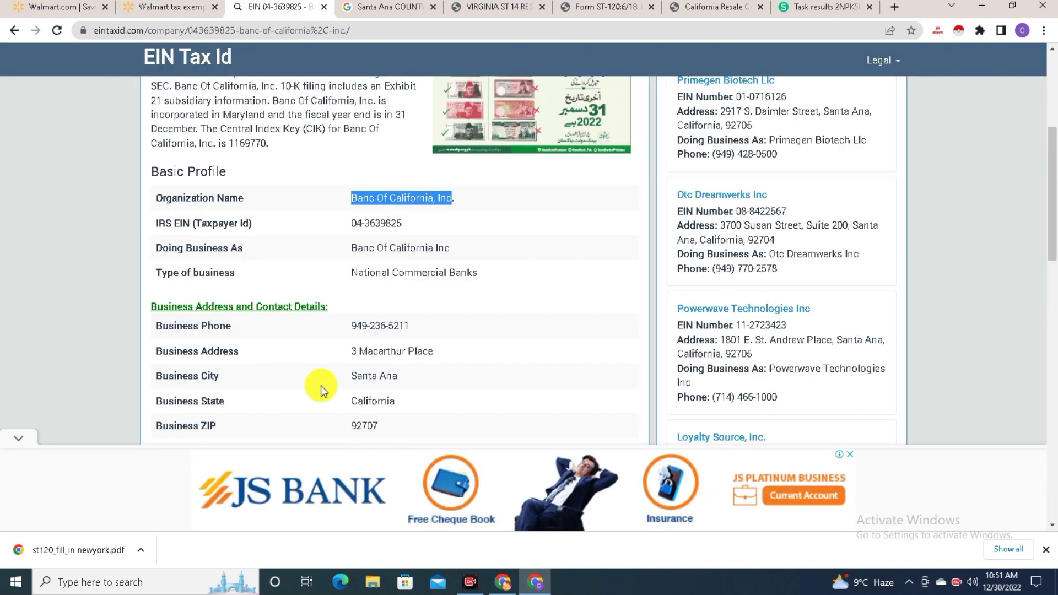
{"action": "left_click_drag", "start_coordinate": [401, 223], "coordinate": [359, 222]}
{"action": "right_click", "coordinate": [395, 224]}
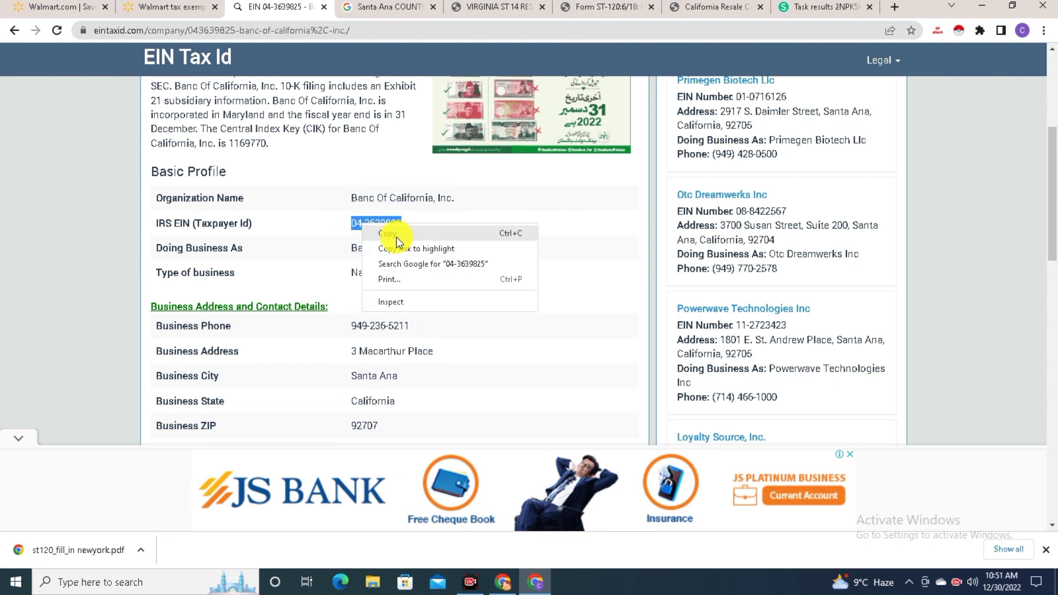
{"action": "left_click", "coordinate": [402, 232]}
{"action": "left_click", "coordinate": [188, 5]}
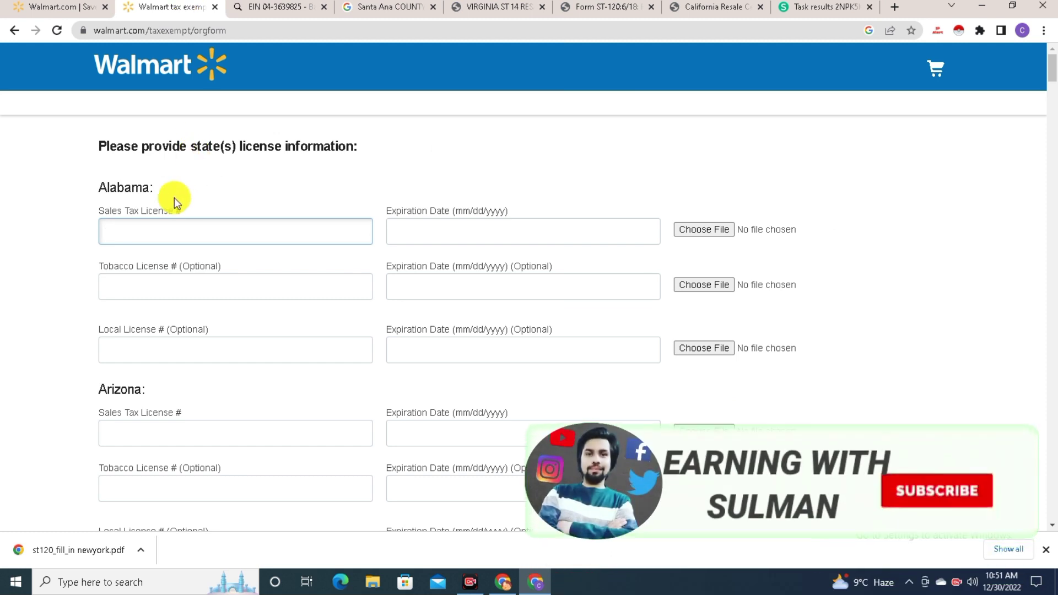
{"action": "key", "text": "ctrl+v"}
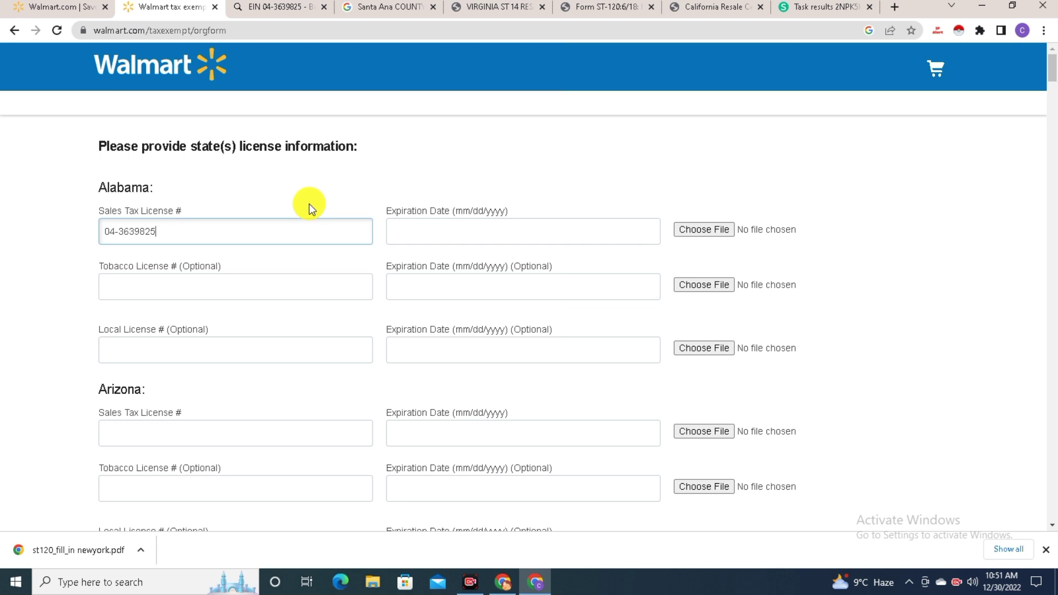
Set Alabama's sales tax license expiration to 12/30/2025
{"action": "left_click", "coordinate": [435, 230]}
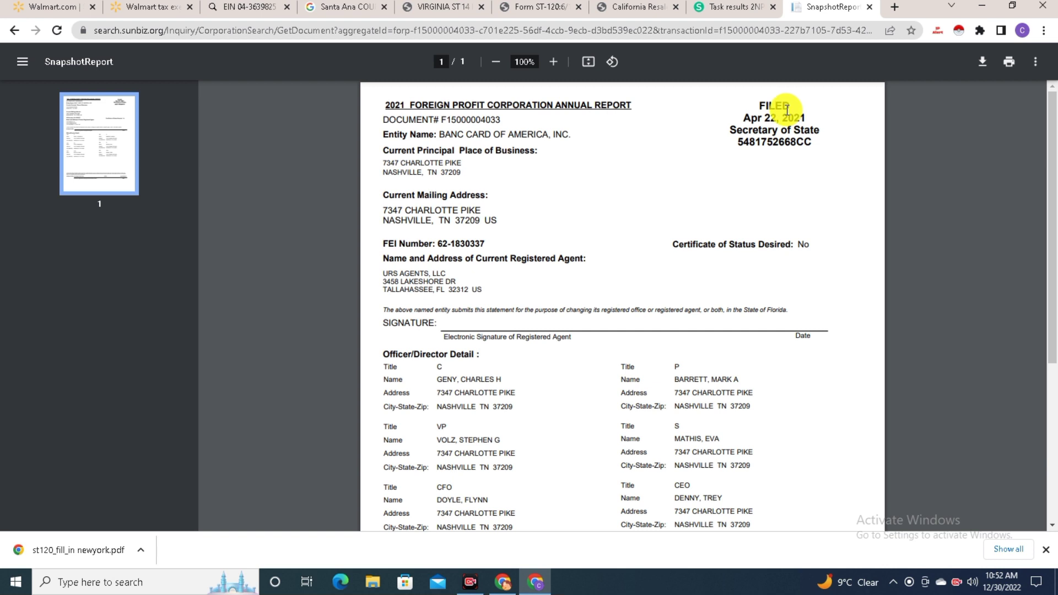
{"action": "left_click", "coordinate": [250, 6]}
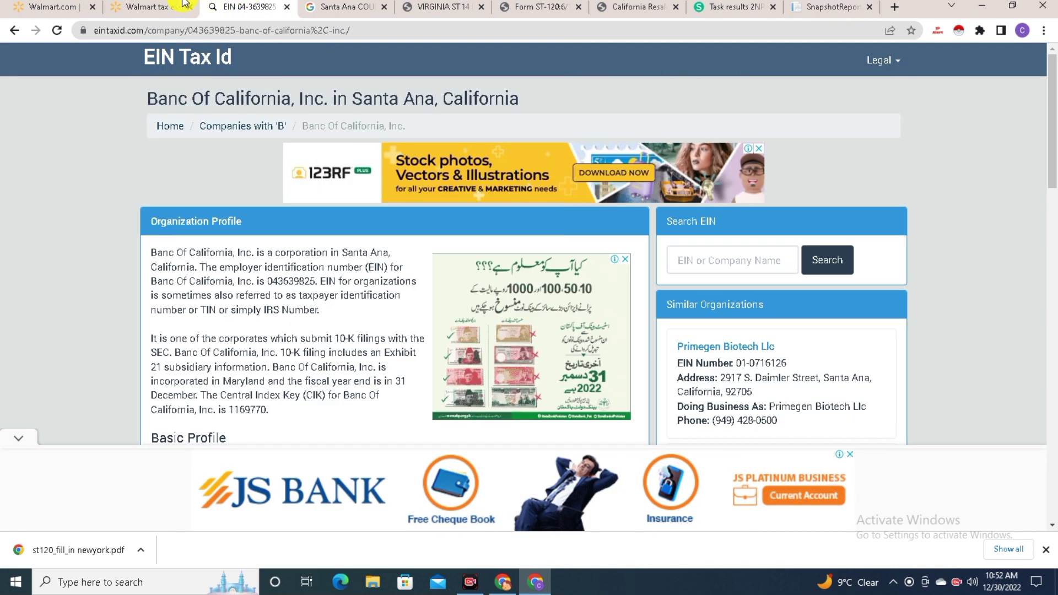
{"action": "key", "text": "ctrl+Page_Up"}
{"action": "key", "text": "BackSpace"}
{"action": "type", "text": "5"}
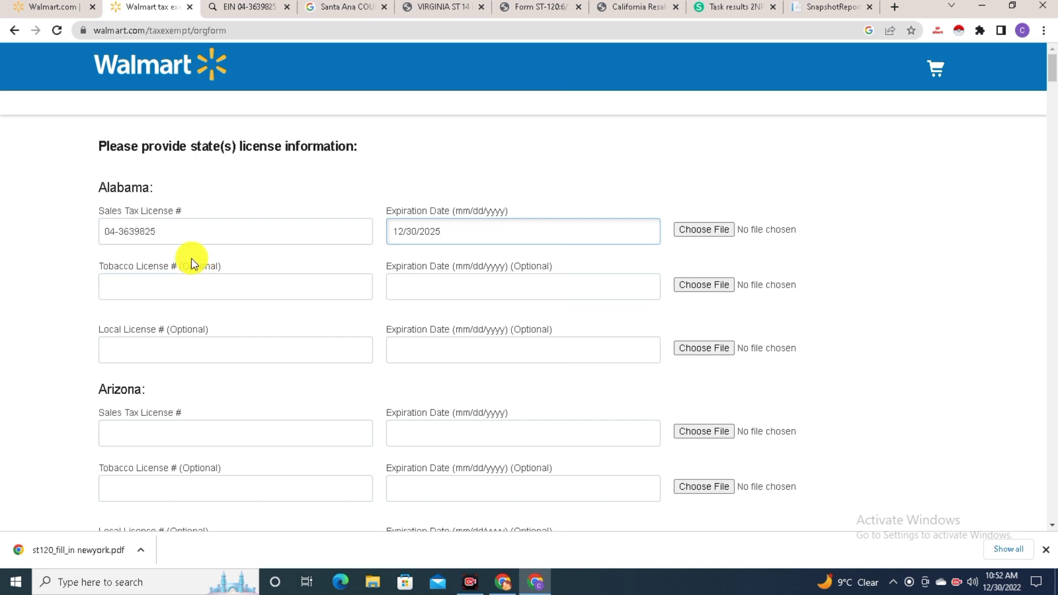
Leave Alabama's optional tobacco and local license fields blank and view the Virginia ST 14 certificate
{"action": "left_click", "coordinate": [203, 286]}
{"action": "left_click", "coordinate": [427, 284]}
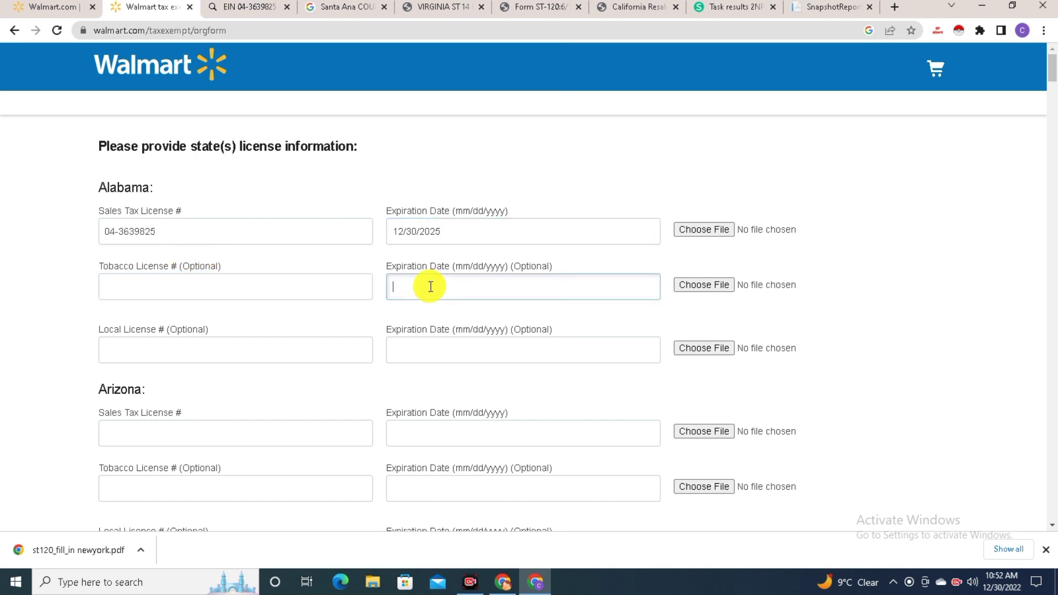
{"action": "left_click", "coordinate": [242, 355]}
{"action": "left_click", "coordinate": [440, 344]}
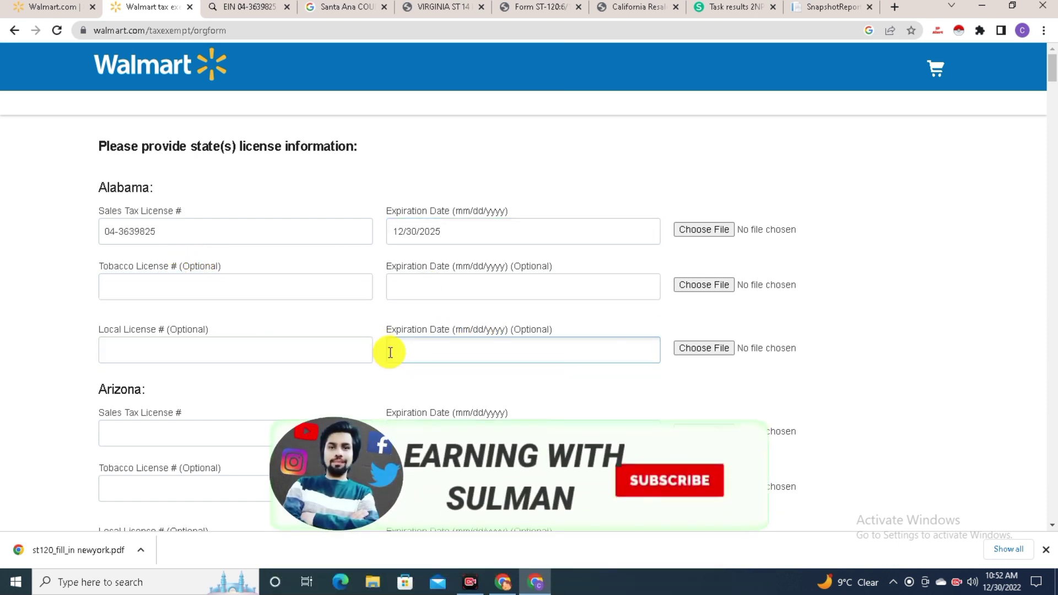
{"action": "left_click", "coordinate": [434, 15]}
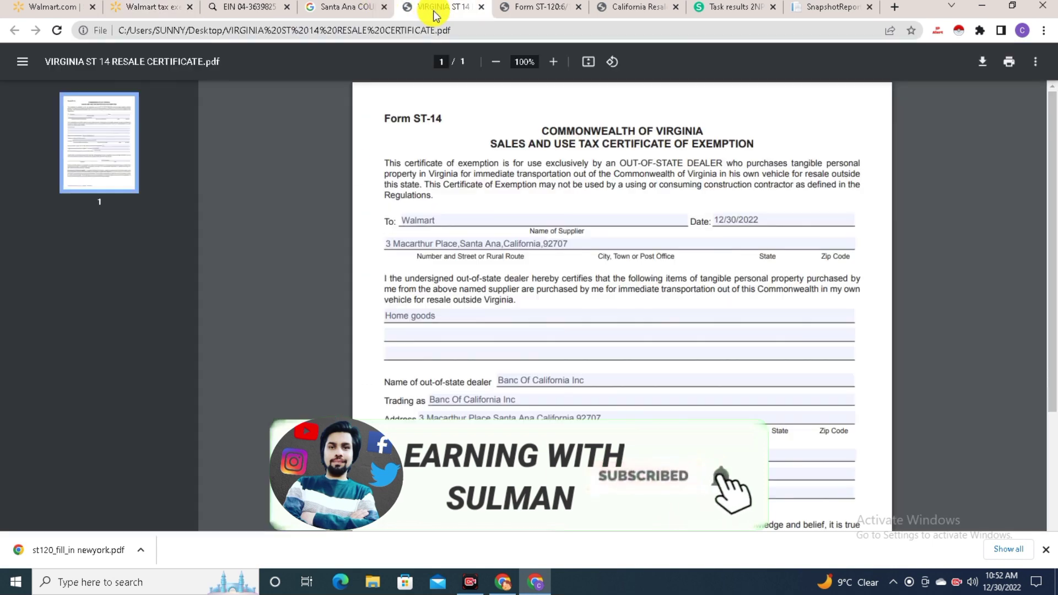
Upload cdtfa230 only sign.pdf as Alabama's sales tax license document
{"action": "left_click", "coordinate": [228, 5]}
{"action": "left_click", "coordinate": [148, 7]}
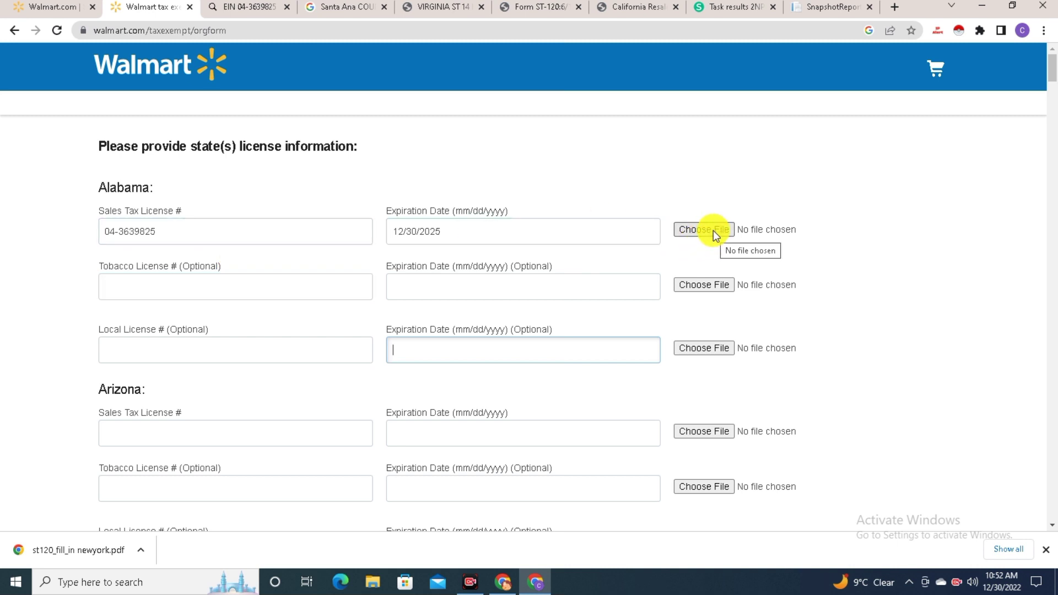
{"action": "scroll", "coordinate": [169, 378], "scroll_direction": "down", "scroll_amount": 3}
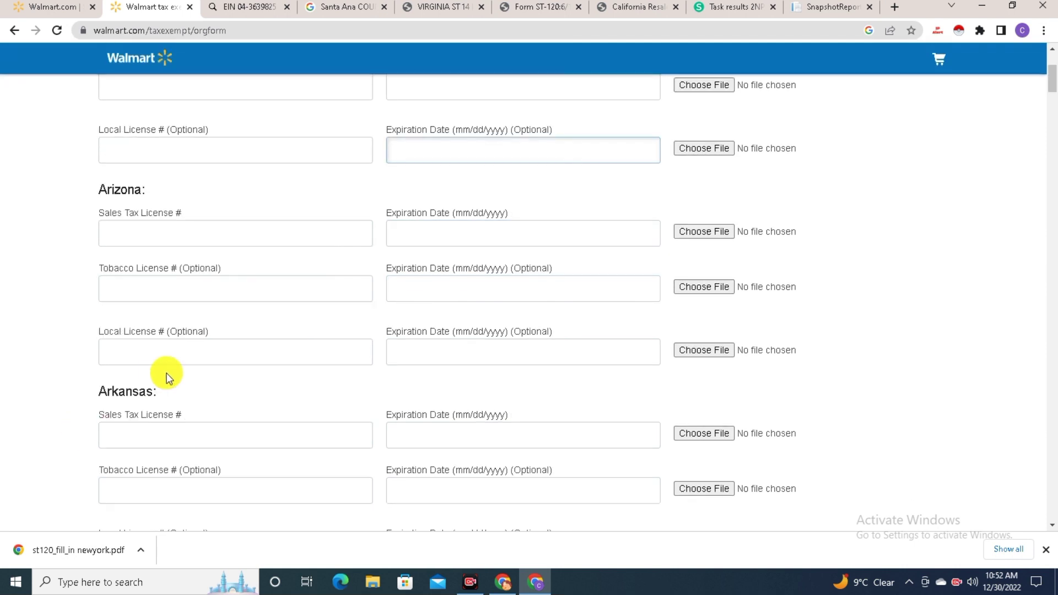
{"action": "left_click", "coordinate": [215, 357]}
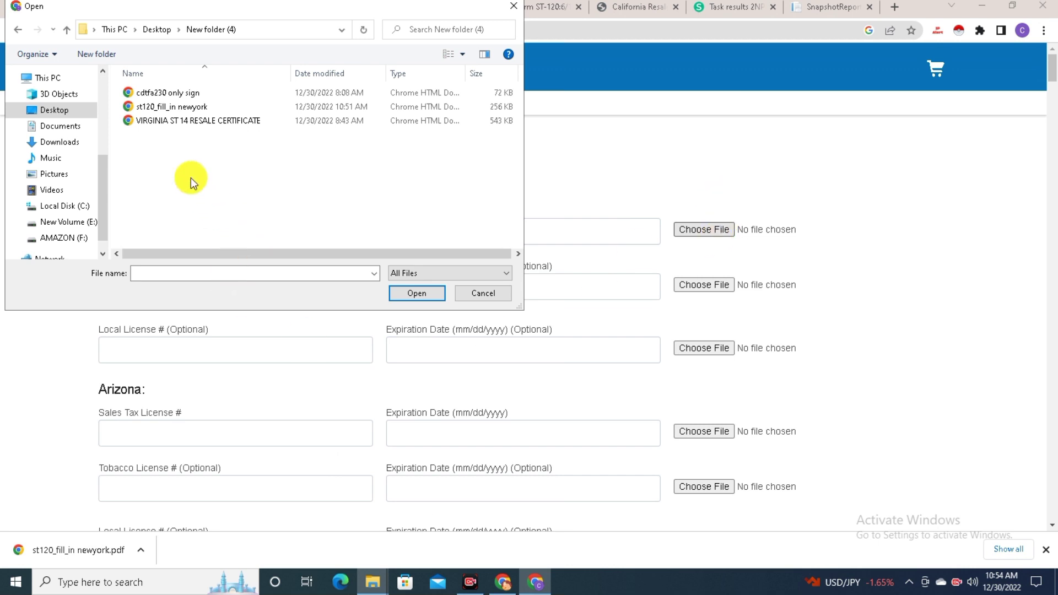
{"action": "double_click", "coordinate": [196, 92]}
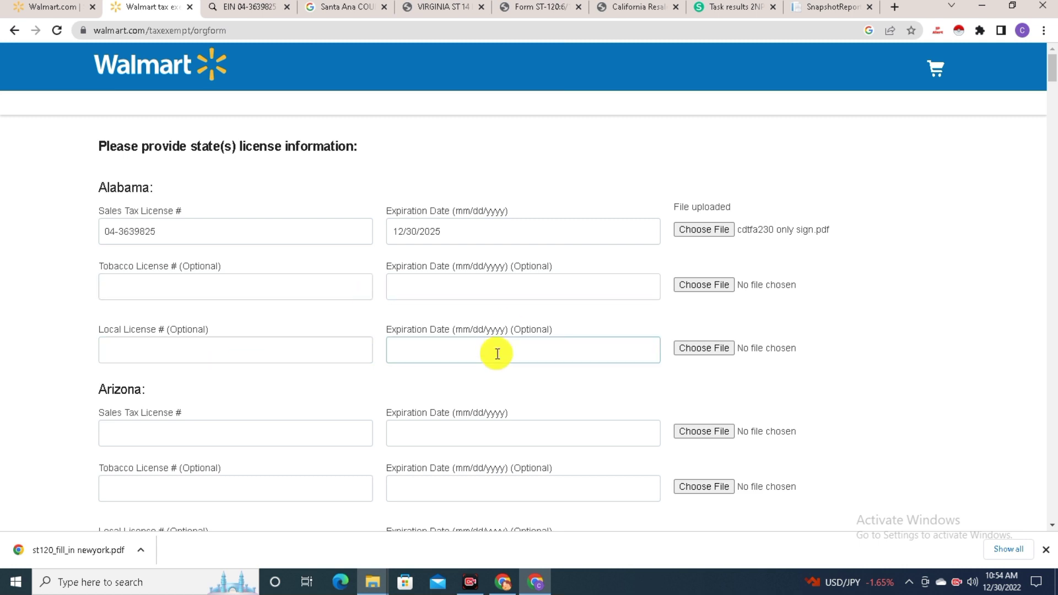
Pass through Arizona's and California's license number and expiration fields without filling them
{"action": "scroll", "coordinate": [524, 366], "scroll_direction": "down", "scroll_amount": 4}
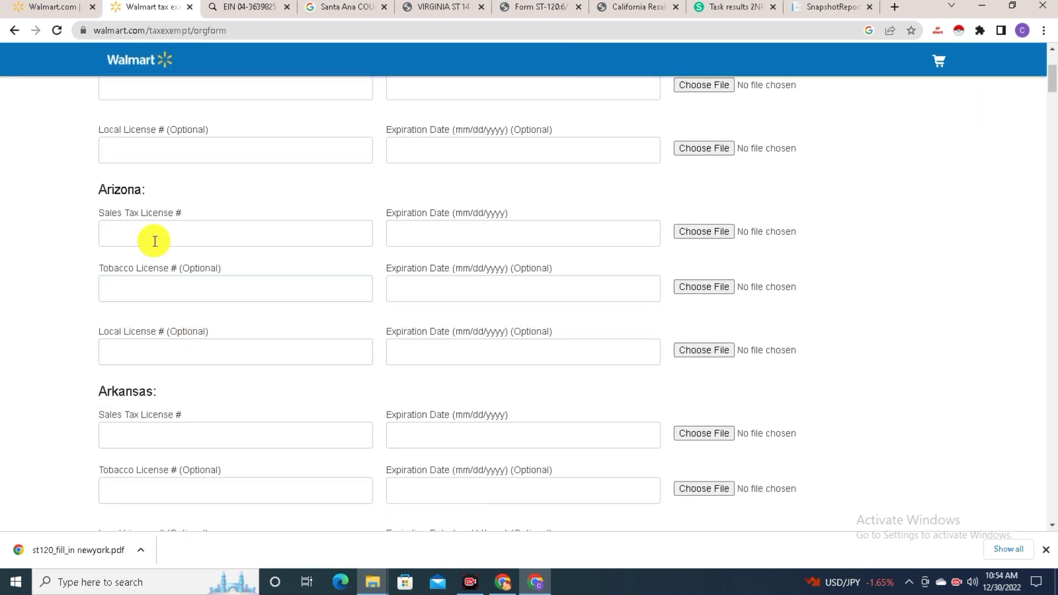
{"action": "left_click", "coordinate": [155, 229]}
{"action": "scroll", "coordinate": [181, 205], "scroll_direction": "up", "scroll_amount": 2}
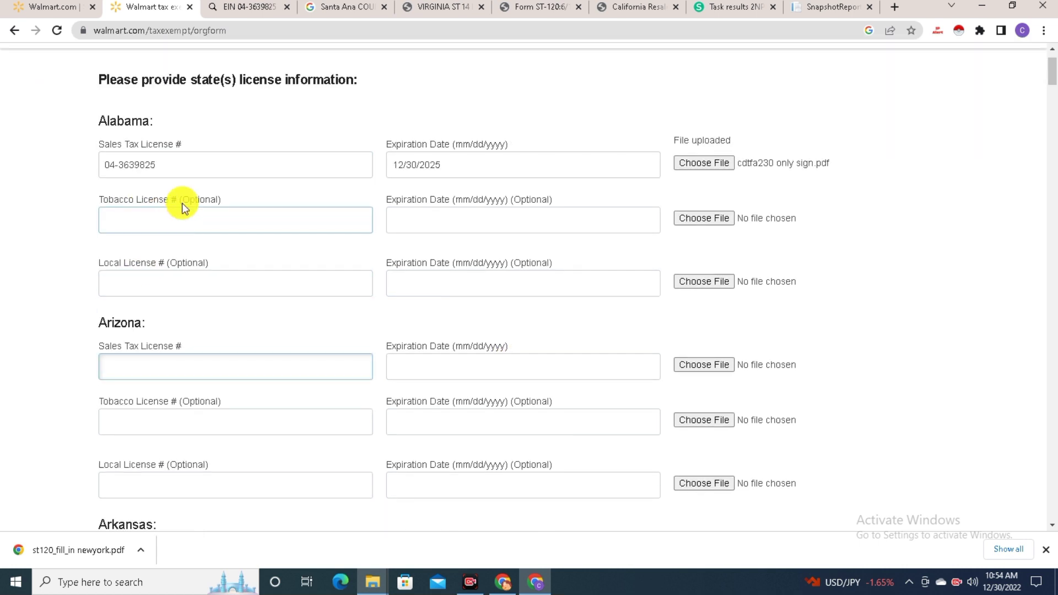
{"action": "scroll", "coordinate": [198, 350], "scroll_direction": "down", "scroll_amount": 1}
{"action": "left_click", "coordinate": [467, 292]}
{"action": "scroll", "coordinate": [344, 415], "scroll_direction": "down", "scroll_amount": 3}
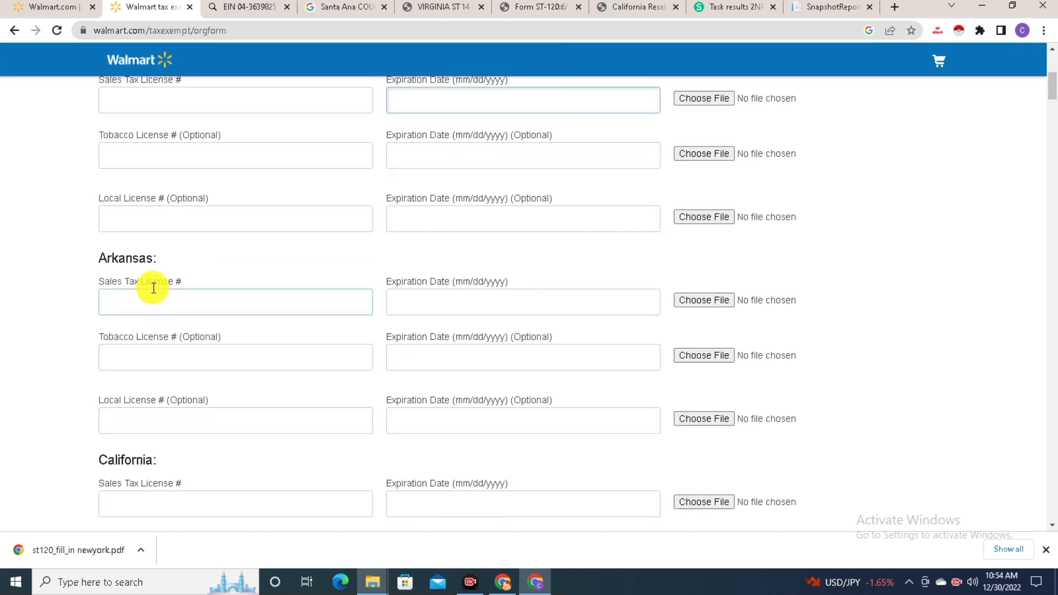
{"action": "scroll", "coordinate": [232, 339], "scroll_direction": "down", "scroll_amount": 2}
{"action": "left_click", "coordinate": [204, 366]}
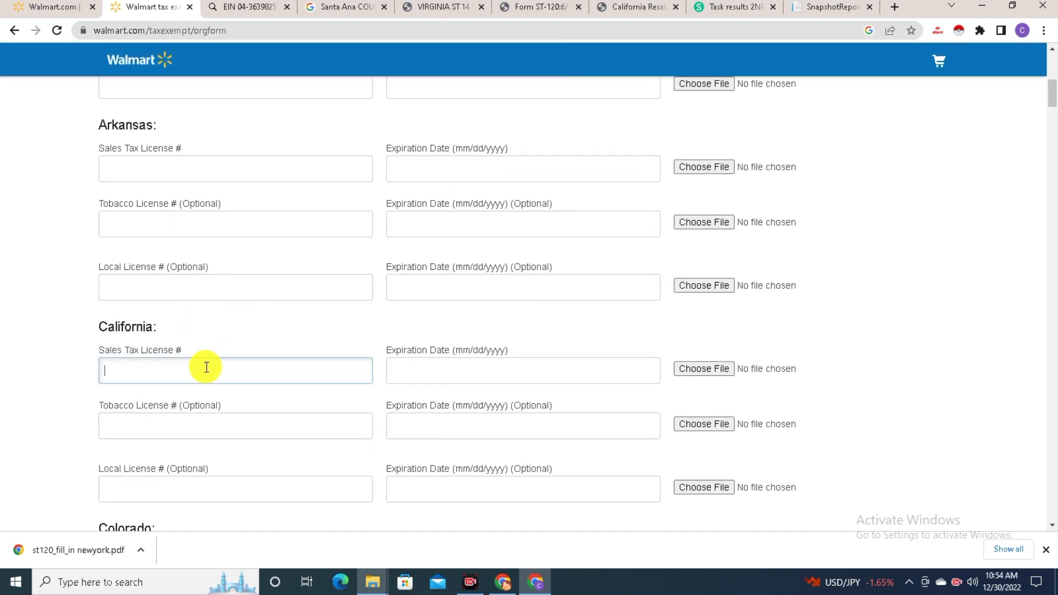
{"action": "left_click", "coordinate": [474, 365]}
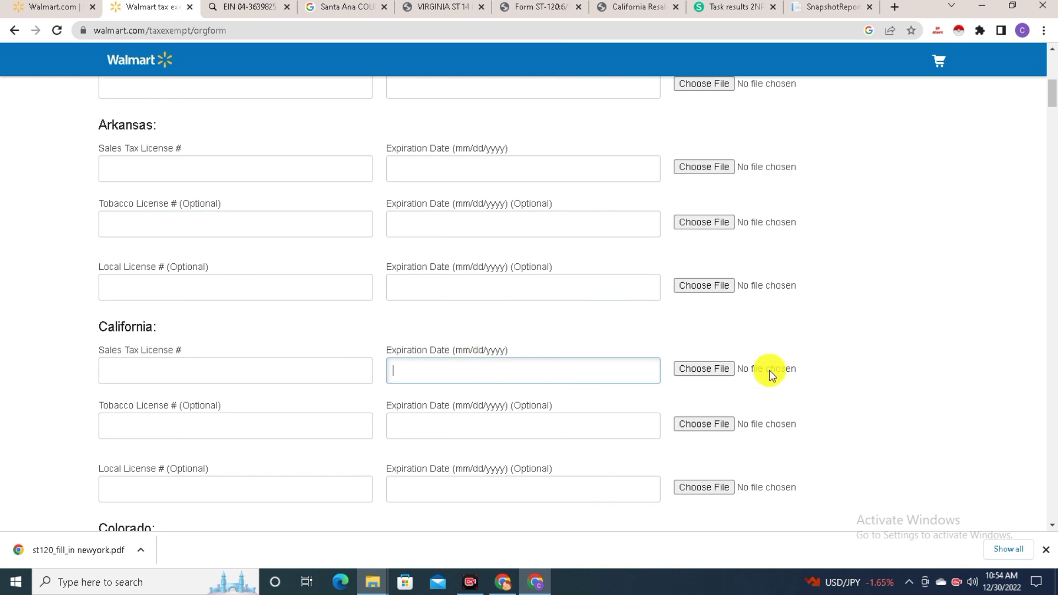
Scroll down to New York and focus its Sales Tax License # field
{"action": "scroll", "coordinate": [749, 372], "scroll_direction": "down", "scroll_amount": 5}
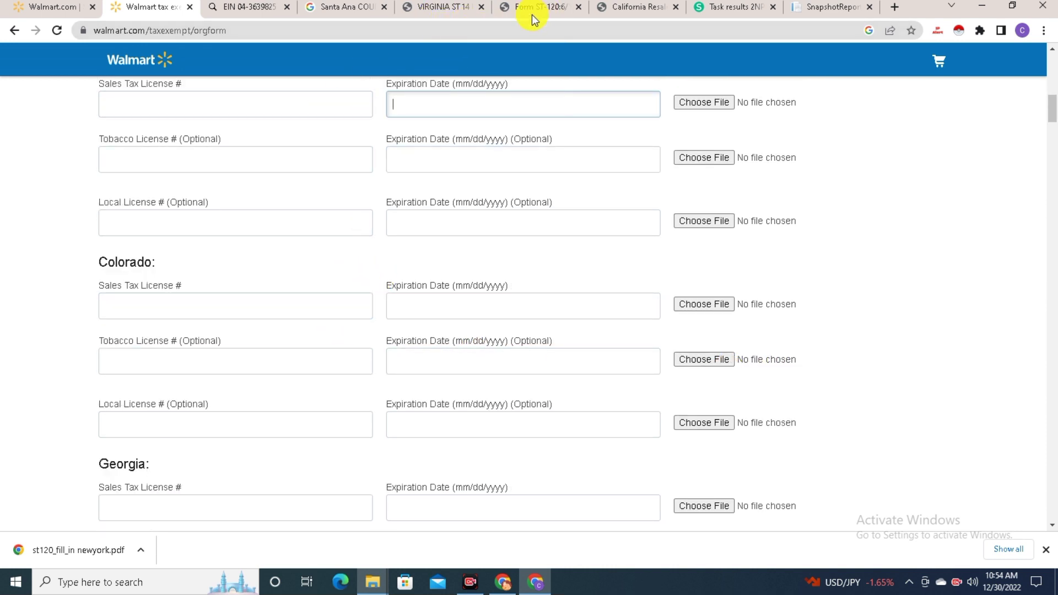
{"action": "scroll", "coordinate": [386, 284], "scroll_direction": "down", "scroll_amount": 2}
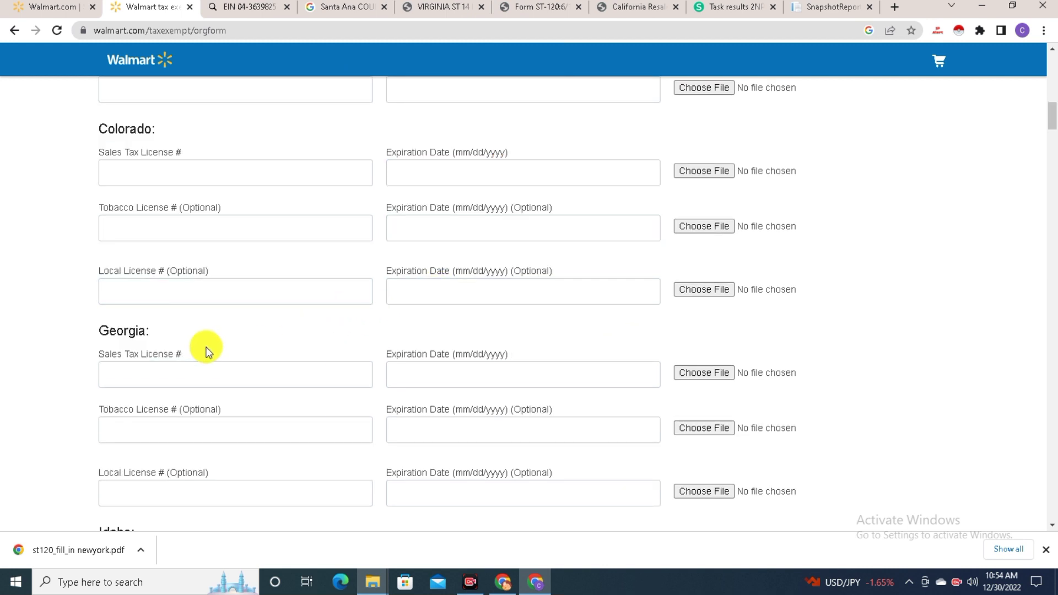
{"action": "scroll", "coordinate": [206, 352], "scroll_direction": "down", "scroll_amount": 1}
{"action": "scroll", "coordinate": [282, 280], "scroll_direction": "down", "scroll_amount": 10}
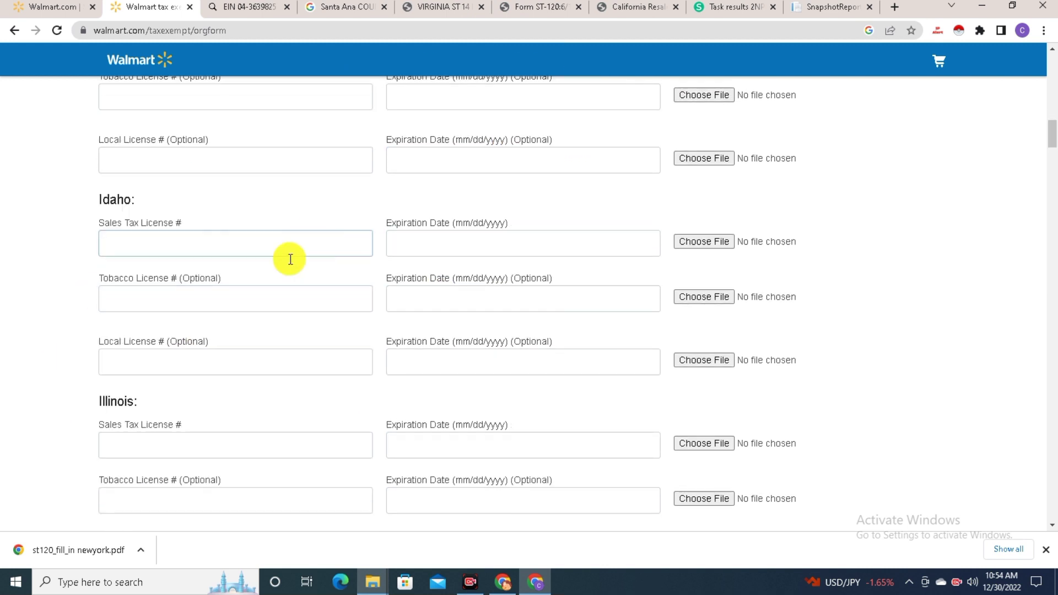
{"action": "scroll", "coordinate": [214, 322], "scroll_direction": "down", "scroll_amount": 15}
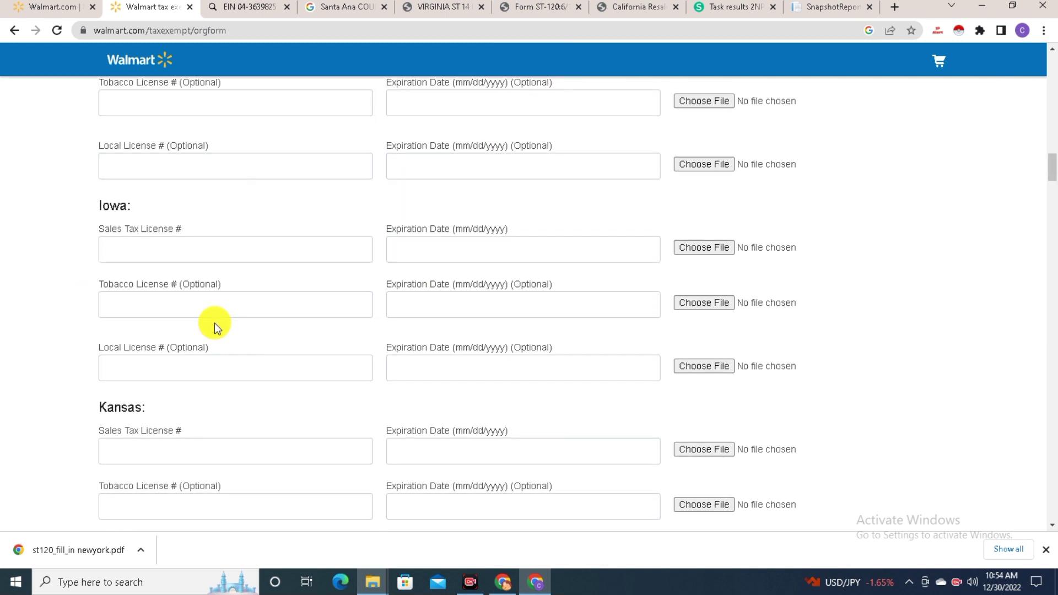
{"action": "scroll", "coordinate": [206, 337], "scroll_direction": "down", "scroll_amount": 15}
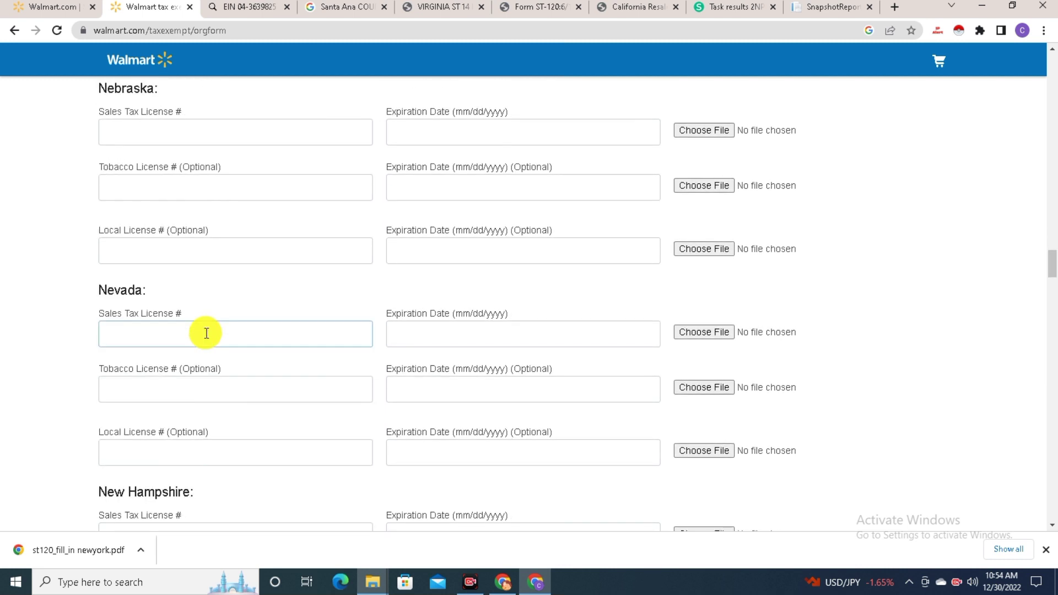
{"action": "scroll", "coordinate": [206, 334], "scroll_direction": "down", "scroll_amount": 10}
{"action": "scroll", "coordinate": [197, 334], "scroll_direction": "down", "scroll_amount": 3}
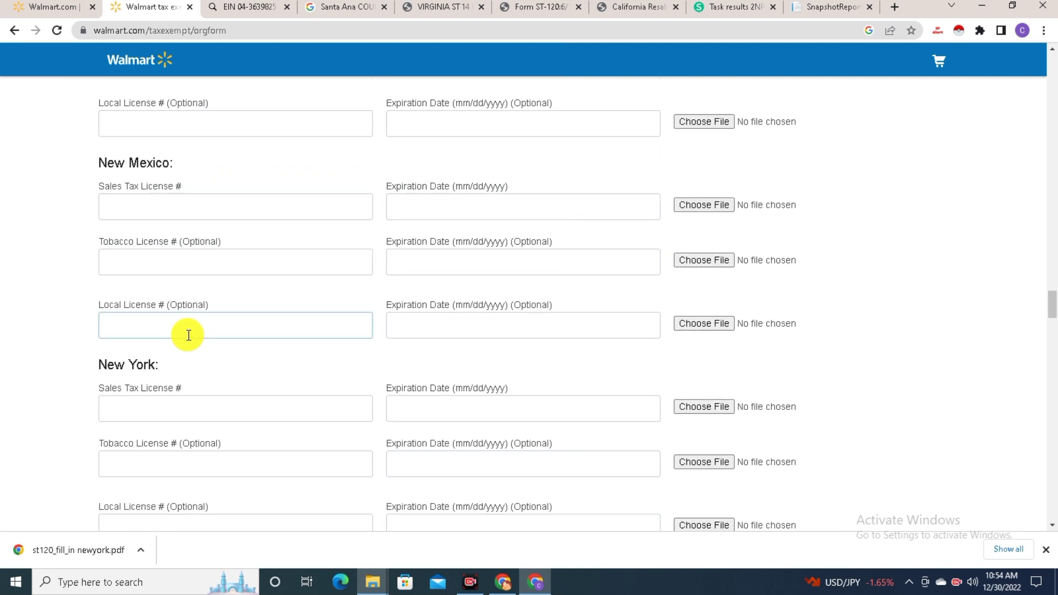
{"action": "left_click", "coordinate": [160, 405]}
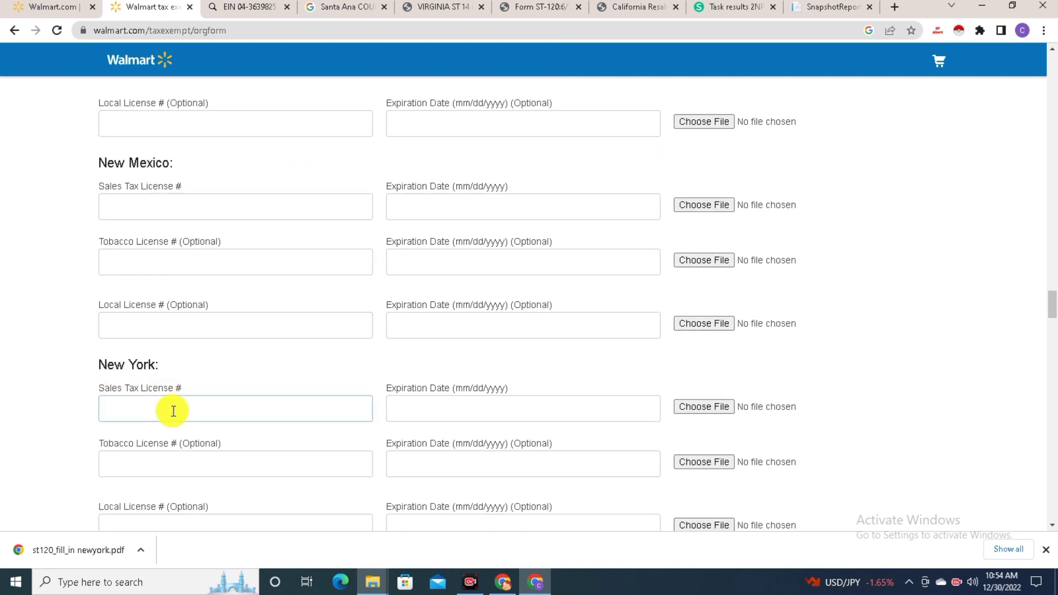
Copy the company's EIN and paste it as New York's sales tax license number
{"action": "left_click", "coordinate": [247, 6]}
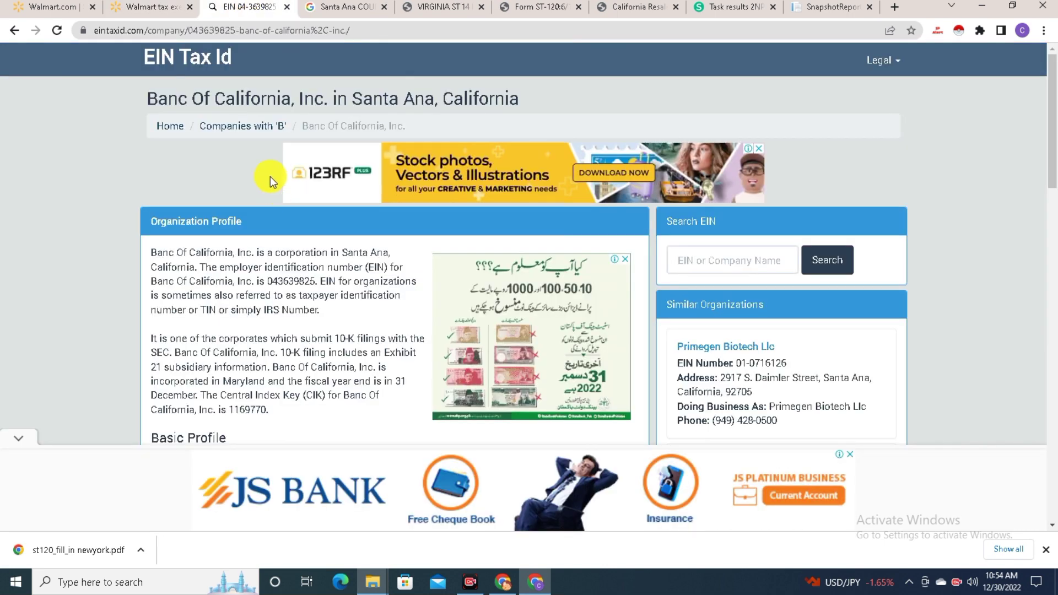
{"action": "scroll", "coordinate": [283, 259], "scroll_direction": "down", "scroll_amount": 6}
{"action": "right_click", "coordinate": [384, 154]}
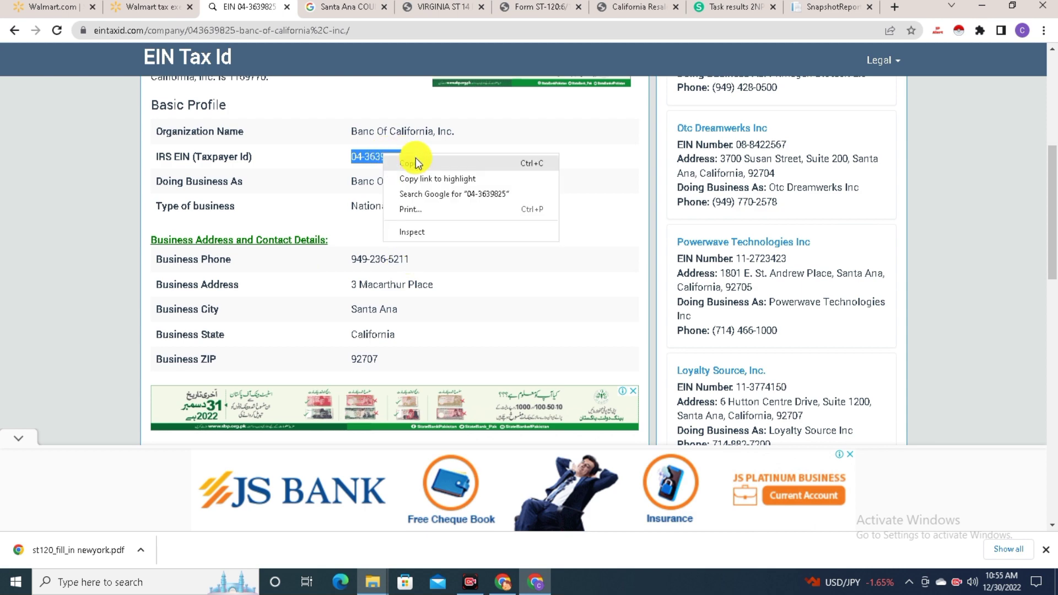
{"action": "left_click", "coordinate": [419, 160]}
{"action": "left_click", "coordinate": [147, 7]}
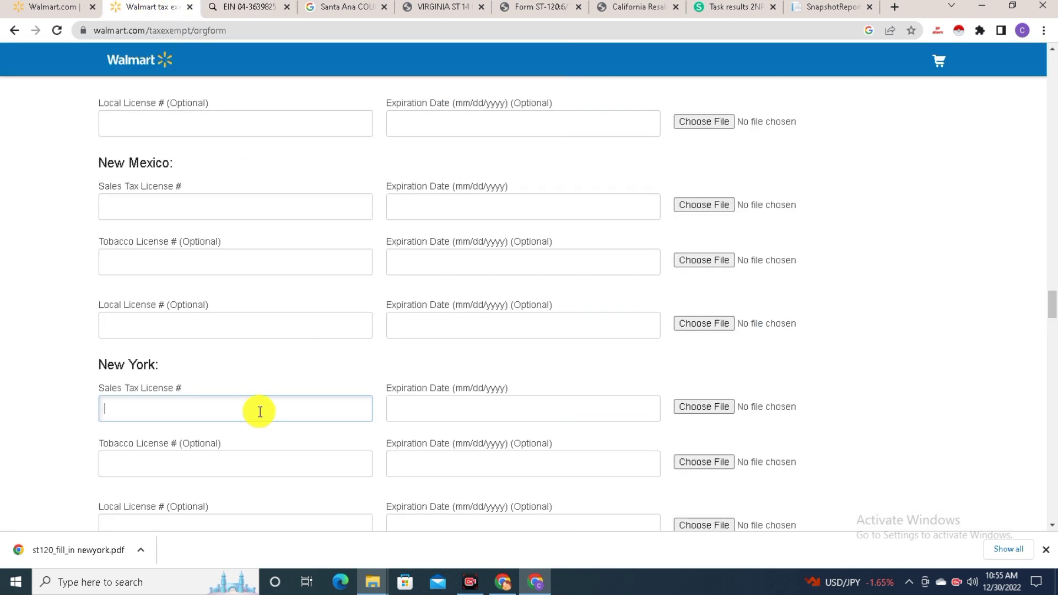
{"action": "right_click", "coordinate": [145, 409]}
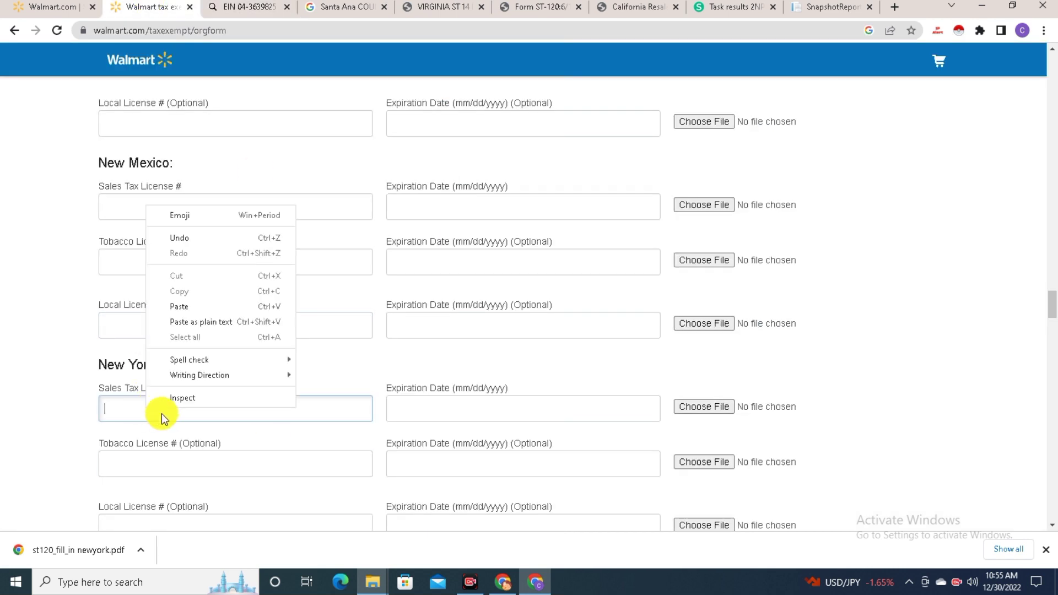
{"action": "left_click", "coordinate": [192, 306]}
Paste the EIN into New York's local license and set both expirations to 12/30/2025
{"action": "scroll", "coordinate": [143, 385], "scroll_direction": "down", "scroll_amount": 1}
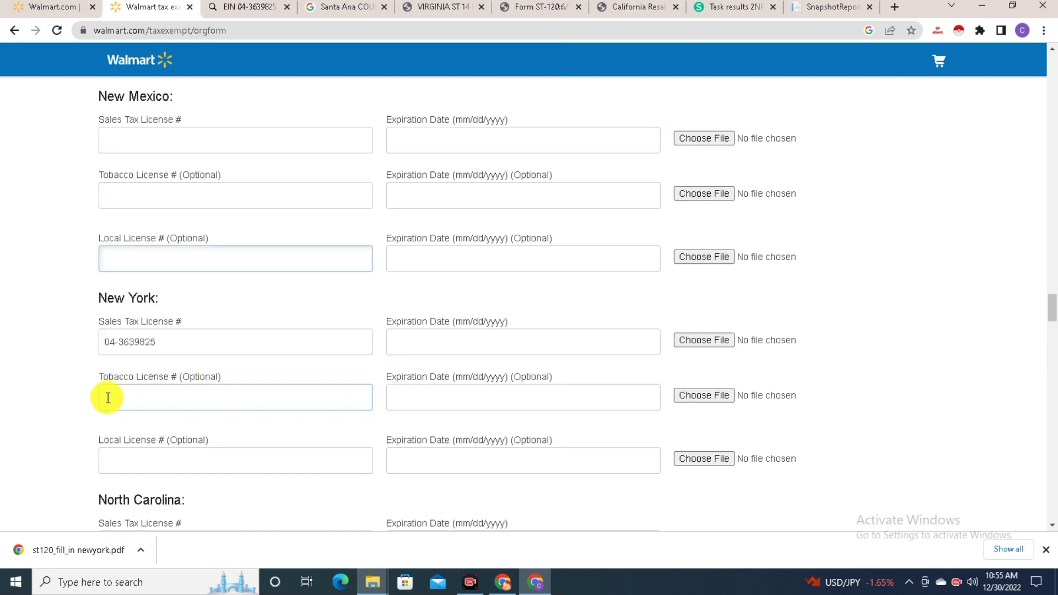
{"action": "left_click", "coordinate": [117, 453]}
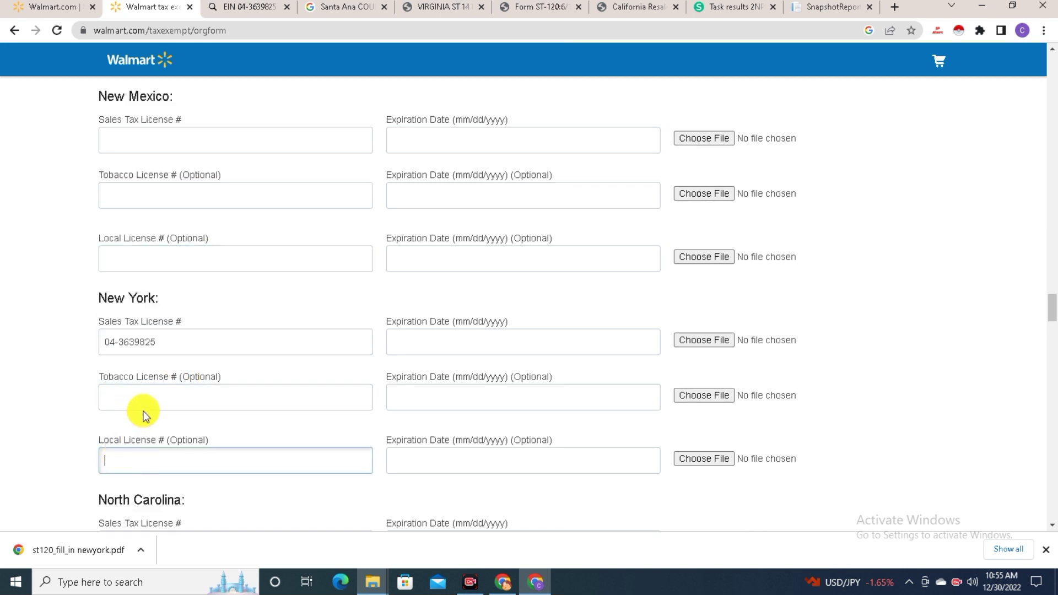
{"action": "right_click", "coordinate": [139, 456]}
{"action": "left_click", "coordinate": [175, 358]}
{"action": "left_click", "coordinate": [418, 338]}
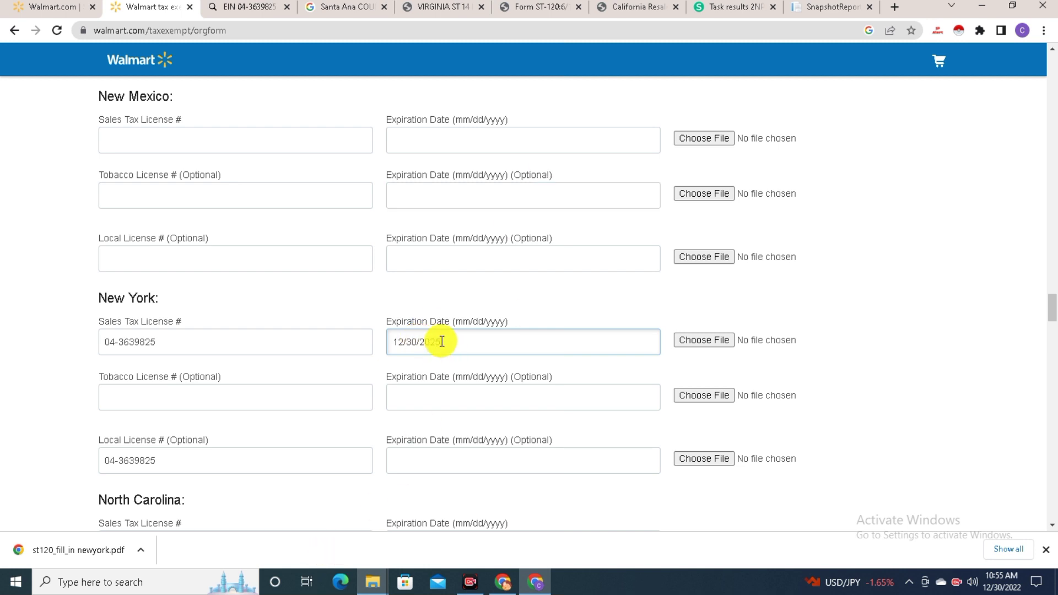
{"action": "left_click_drag", "start_coordinate": [440, 341], "coordinate": [395, 340]}
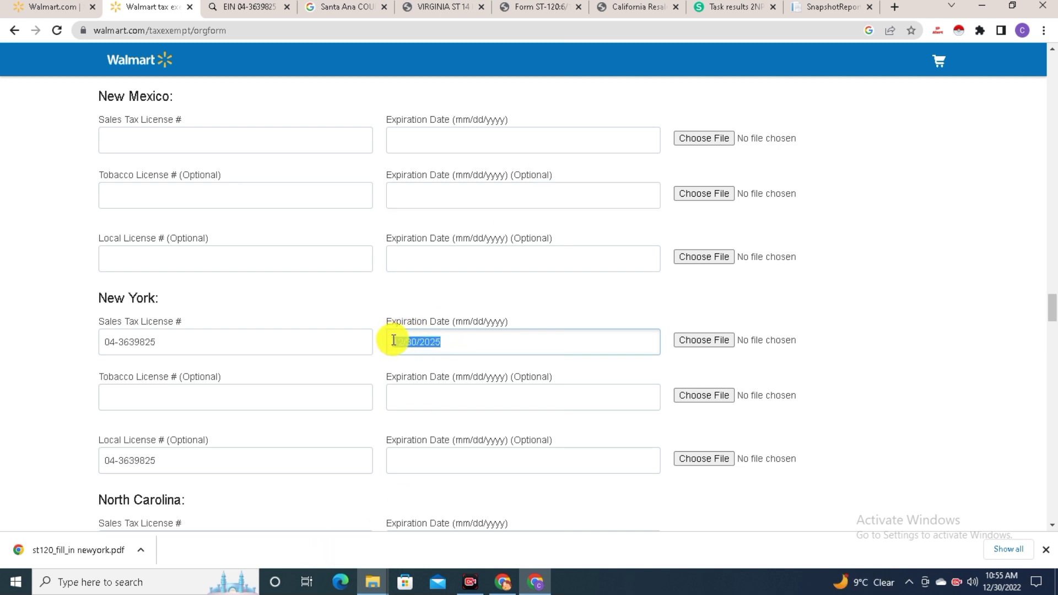
{"action": "left_click", "coordinate": [453, 457]}
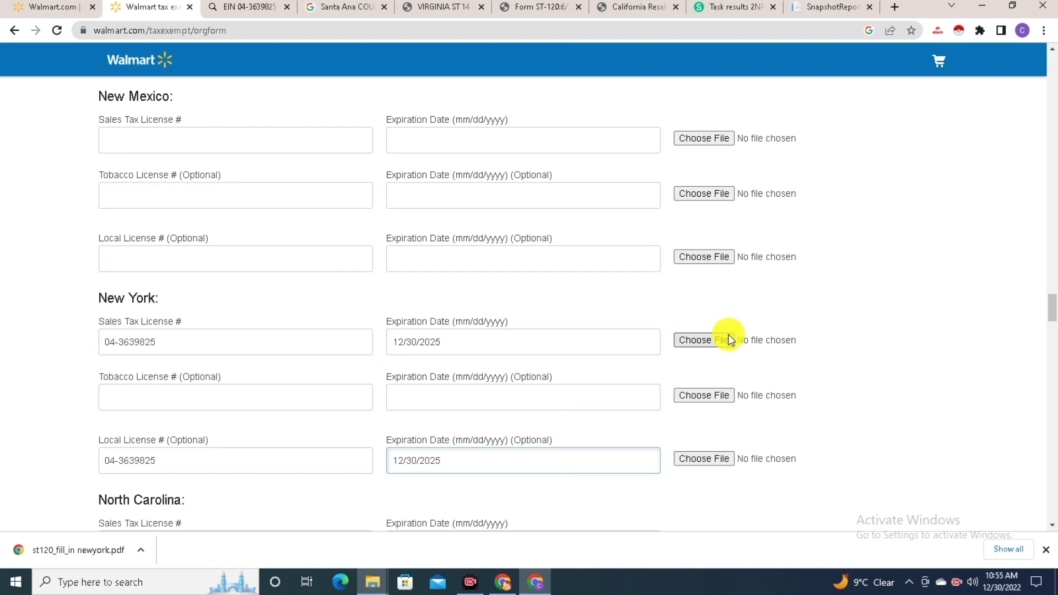
Attach cdtfa230 only sign.pdf to New York's sales tax license and review the ST-120 certificate
{"action": "left_click", "coordinate": [712, 343]}
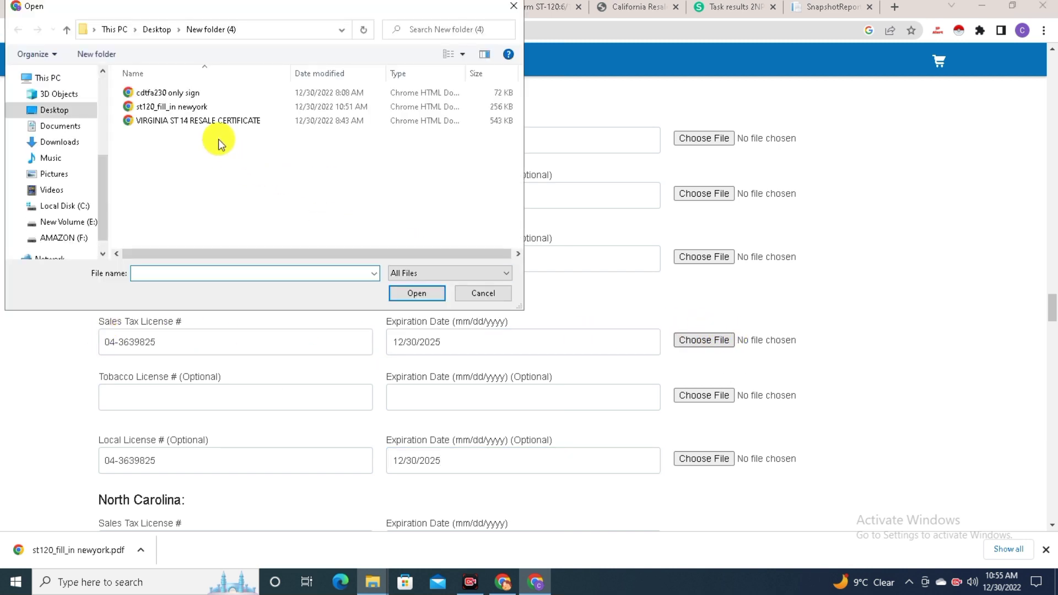
{"action": "double_click", "coordinate": [208, 93]}
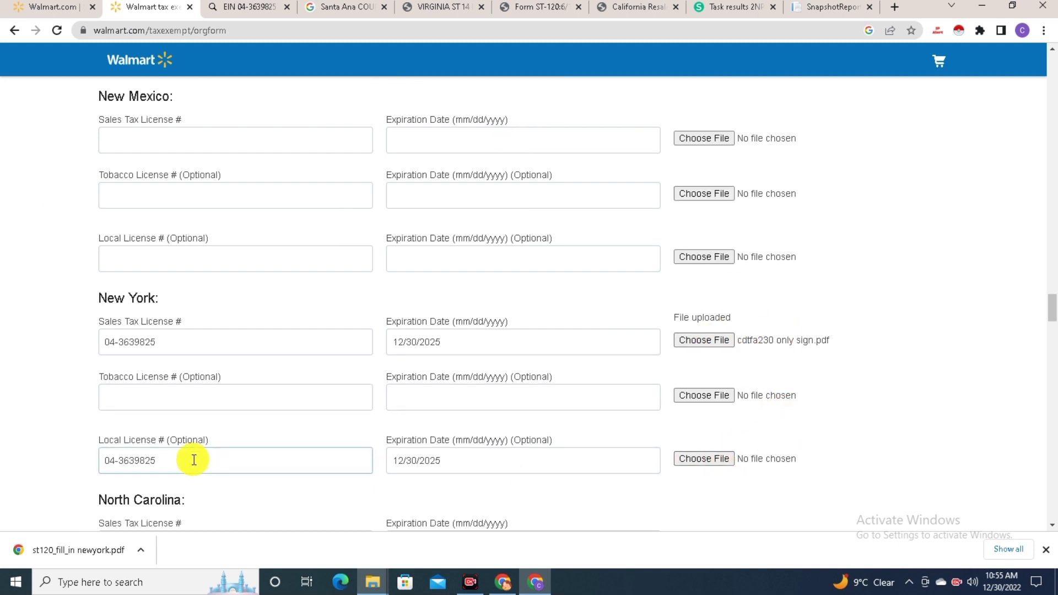
{"action": "left_click", "coordinate": [546, 7]}
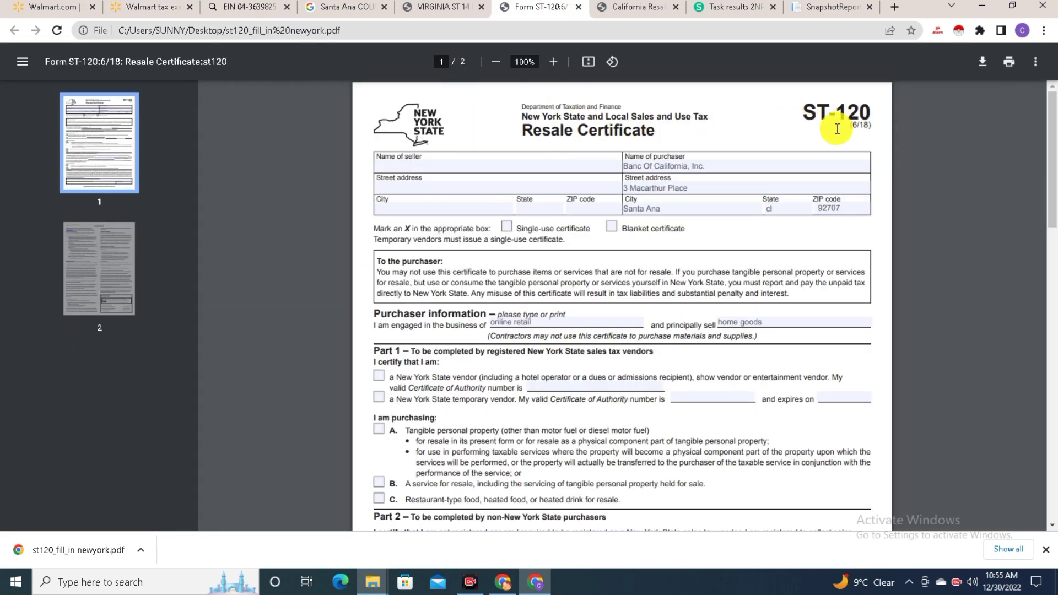
{"action": "scroll", "coordinate": [592, 251], "scroll_direction": "down", "scroll_amount": 7}
{"action": "scroll", "coordinate": [592, 251], "scroll_direction": "down", "scroll_amount": 2}
{"action": "scroll", "coordinate": [592, 250], "scroll_direction": "up", "scroll_amount": 3}
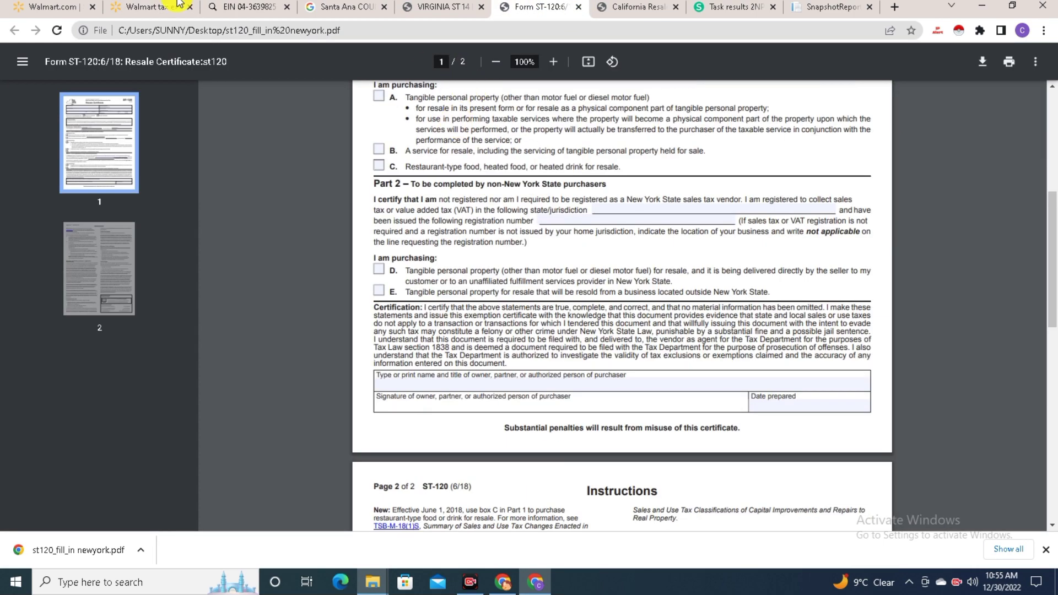
Attach st120_fill_in newyork.pdf to New York's local license
{"action": "key", "text": "ctrl+2"}
{"action": "left_click", "coordinate": [716, 464]}
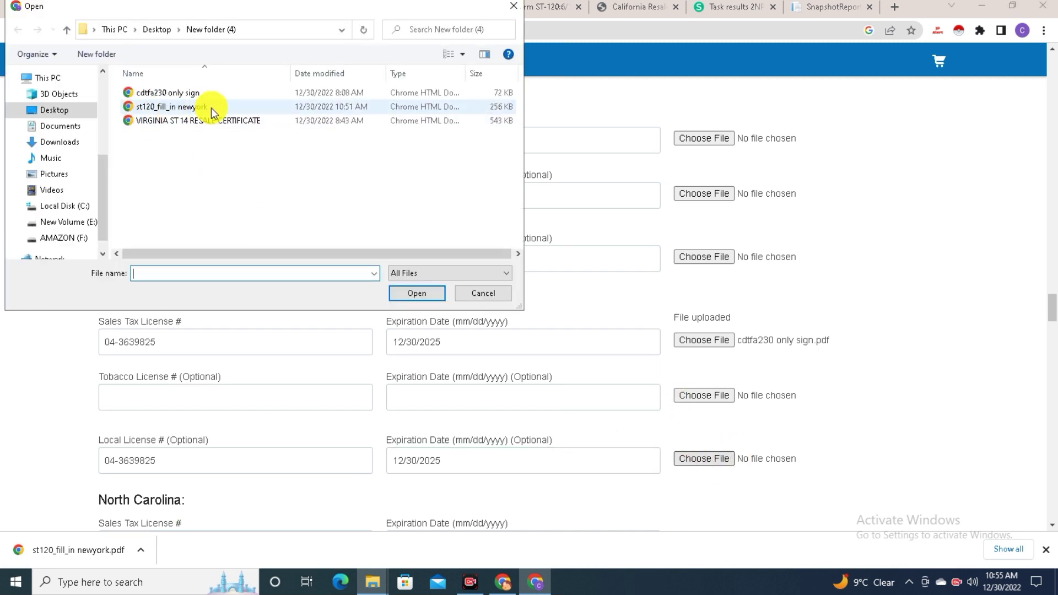
{"action": "double_click", "coordinate": [210, 107]}
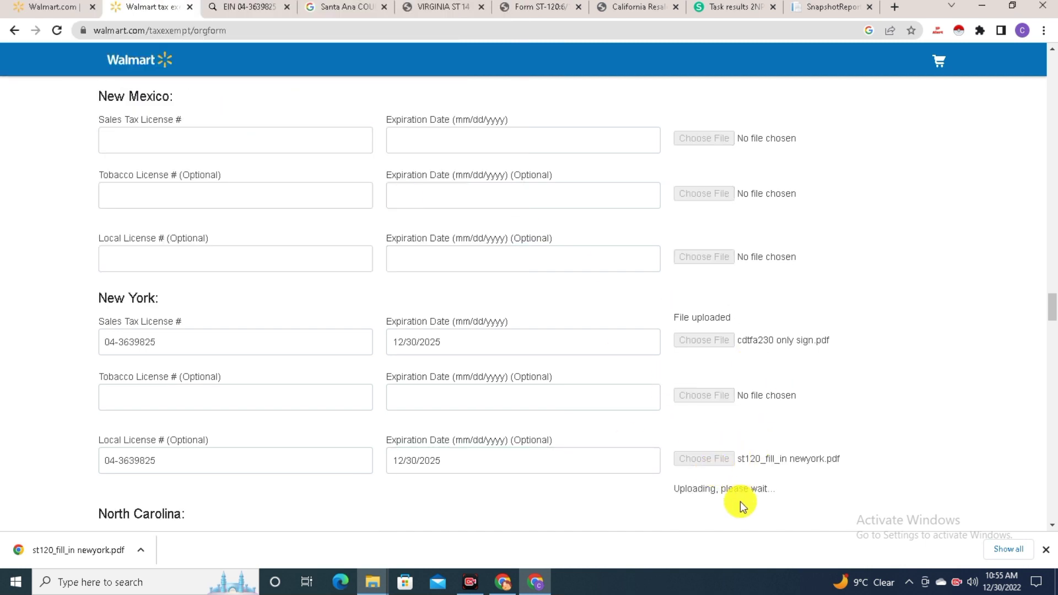
Scroll to Virginia and enter 12/30/2025 as its sales tax license expiration
{"action": "scroll", "coordinate": [711, 457], "scroll_direction": "down", "scroll_amount": 4}
{"action": "left_click", "coordinate": [238, 267]}
{"action": "scroll", "coordinate": [237, 267], "scroll_direction": "down", "scroll_amount": 5}
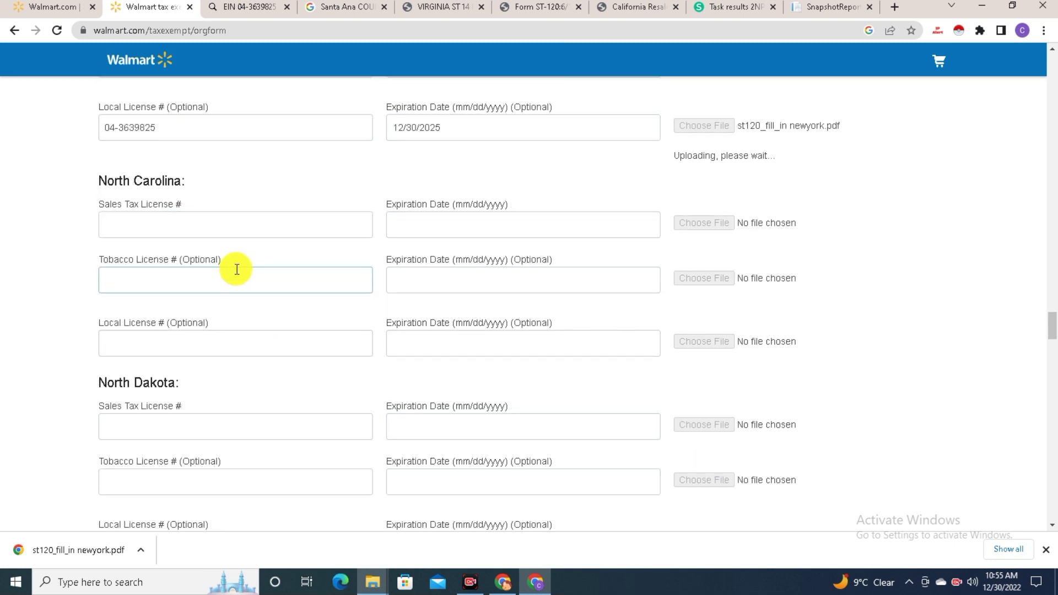
{"action": "scroll", "coordinate": [208, 283], "scroll_direction": "down", "scroll_amount": 4}
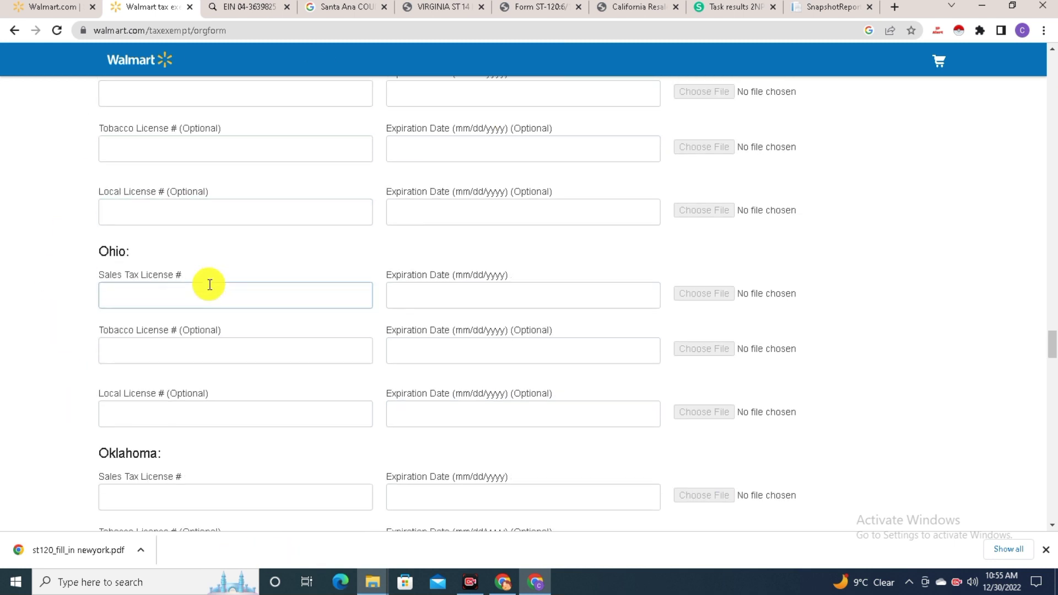
{"action": "scroll", "coordinate": [327, 190], "scroll_direction": "down", "scroll_amount": 5}
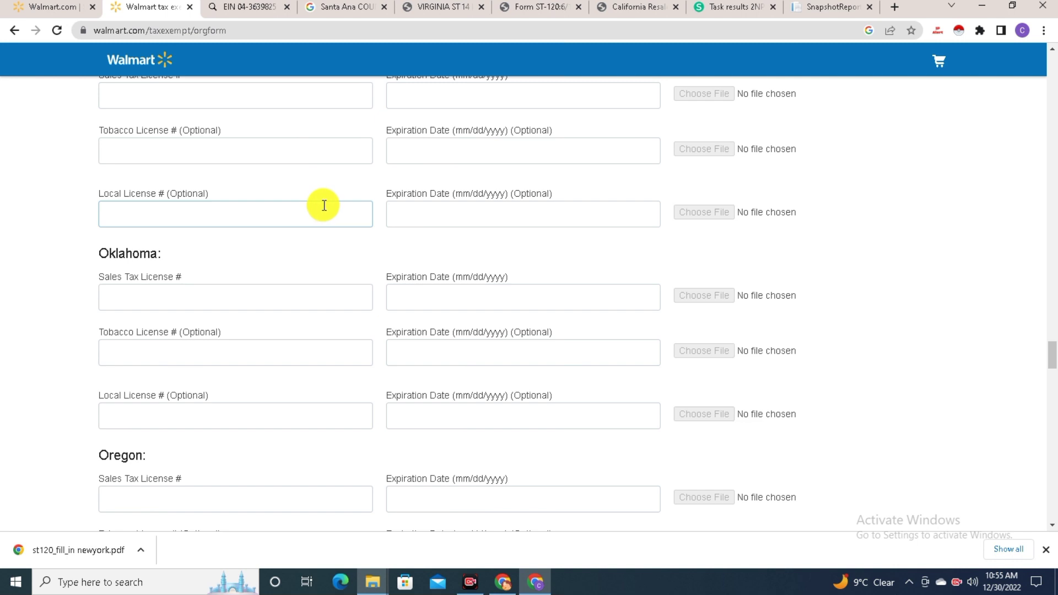
{"action": "scroll", "coordinate": [324, 205], "scroll_direction": "down", "scroll_amount": 4}
{"action": "scroll", "coordinate": [306, 272], "scroll_direction": "down", "scroll_amount": 5}
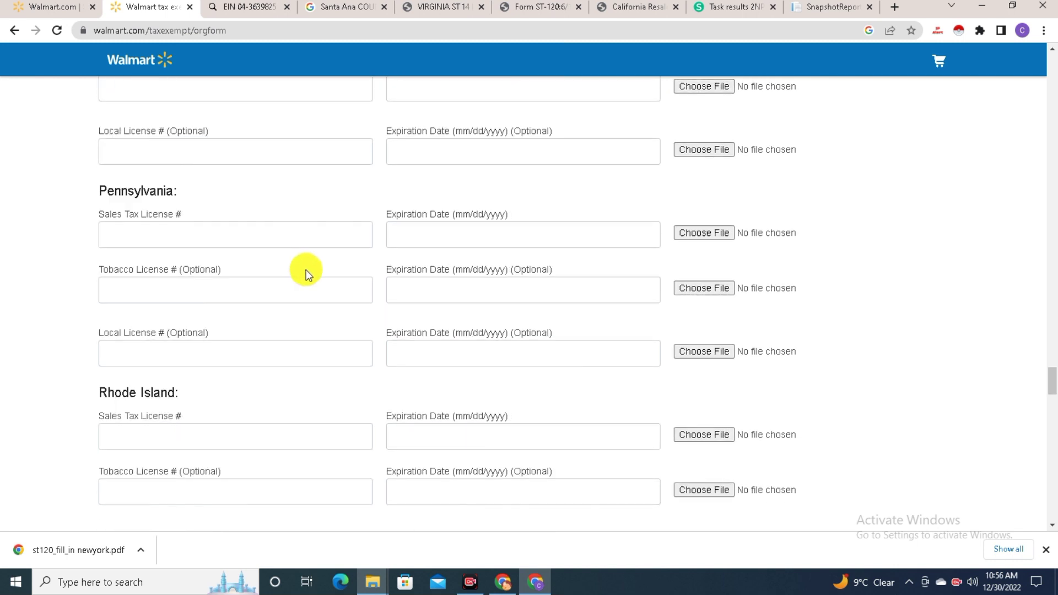
{"action": "scroll", "coordinate": [308, 271], "scroll_direction": "down", "scroll_amount": 7}
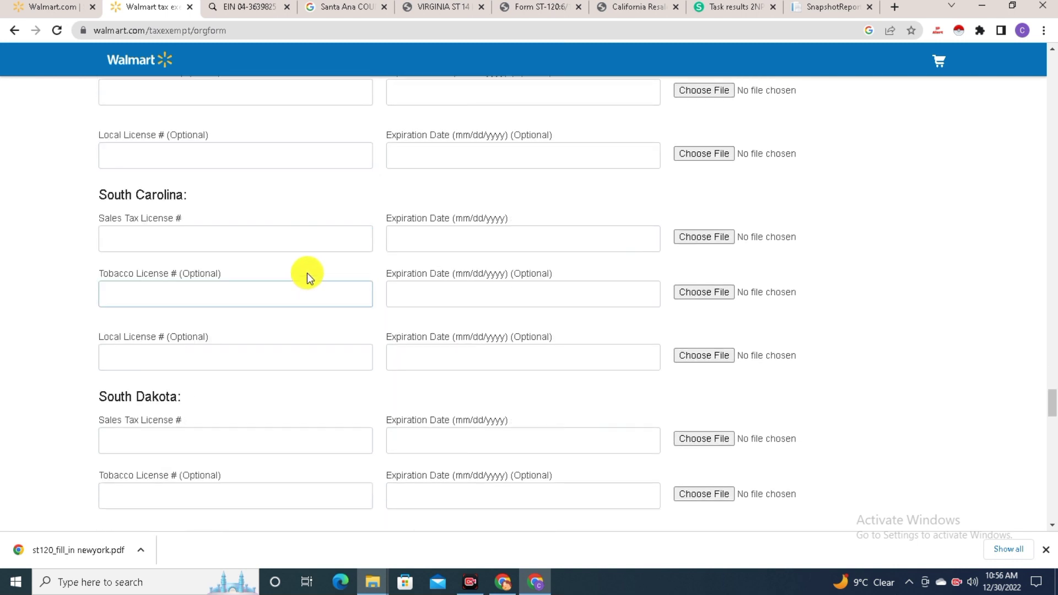
{"action": "scroll", "coordinate": [306, 273], "scroll_direction": "down", "scroll_amount": 11}
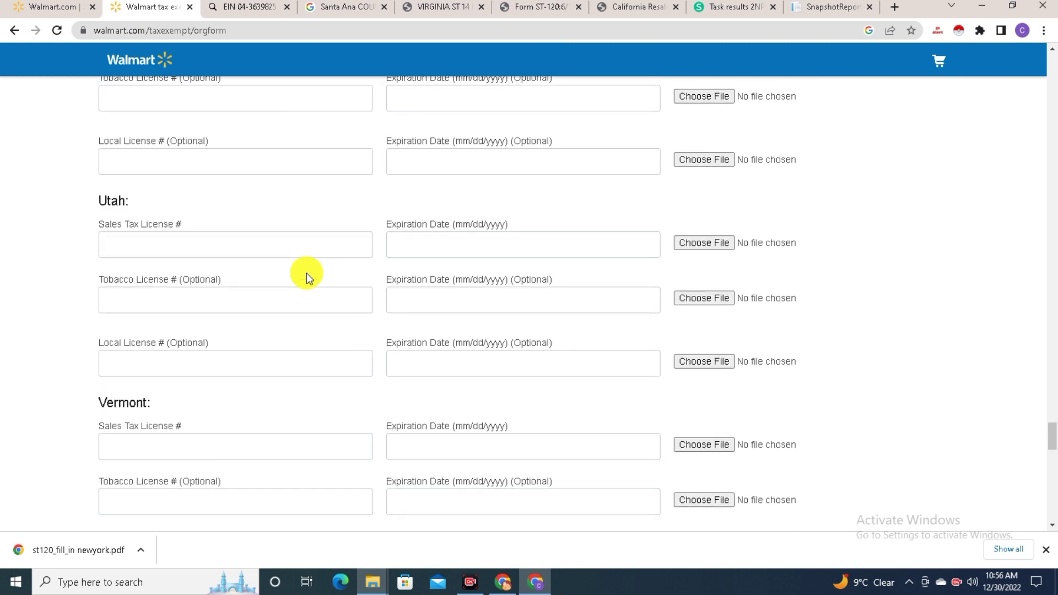
{"action": "scroll", "coordinate": [306, 273], "scroll_direction": "down", "scroll_amount": 5}
{"action": "left_click", "coordinate": [139, 370]}
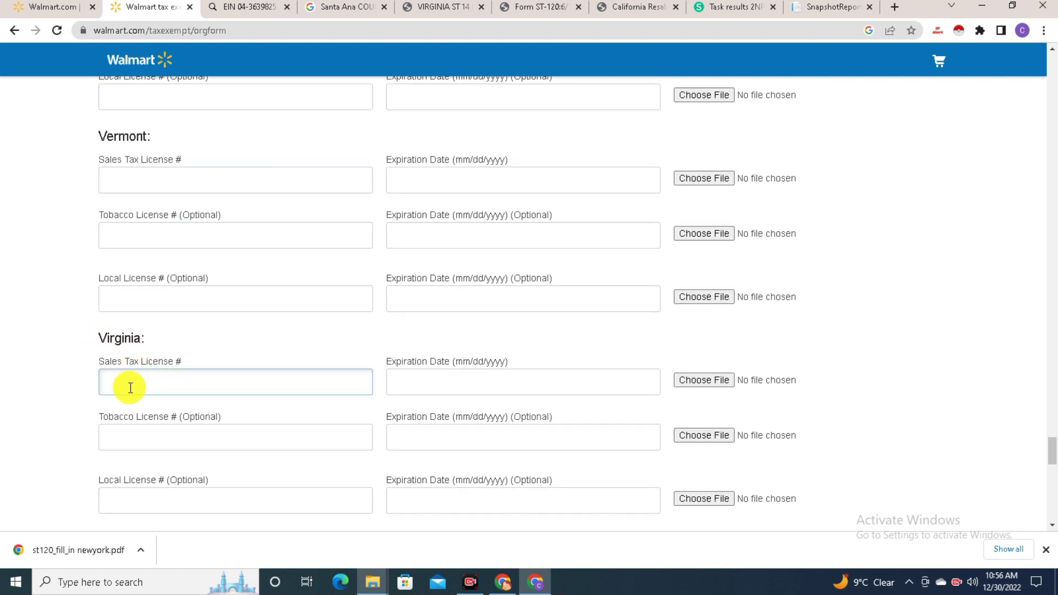
{"action": "left_click", "coordinate": [408, 384]}
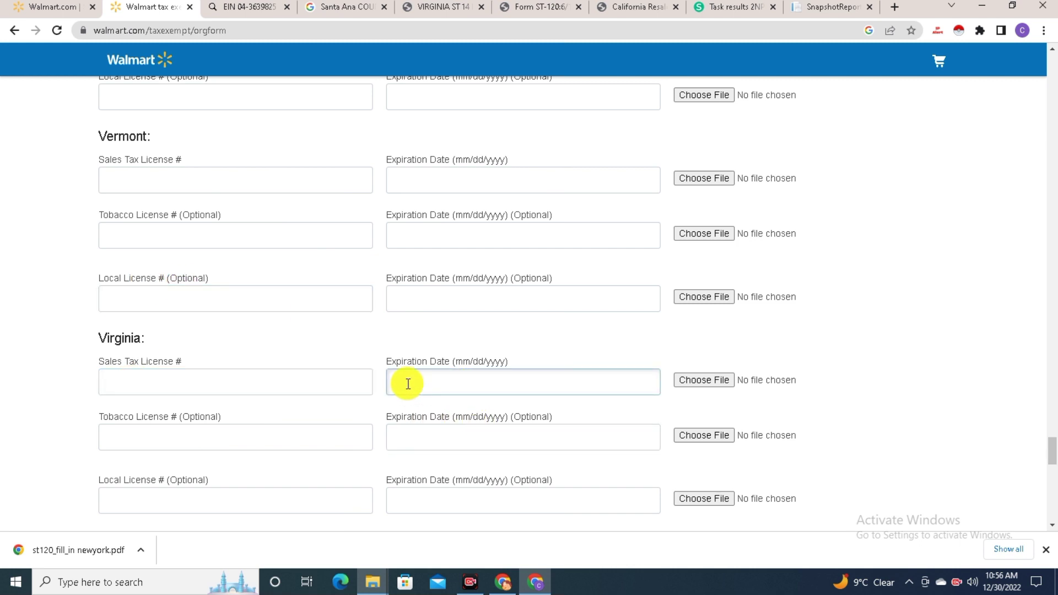
{"action": "type", "text": "12/30/2025"}
Copy the company's EIN for Virginia's sales tax and local license number fields
{"action": "left_click", "coordinate": [432, 500]}
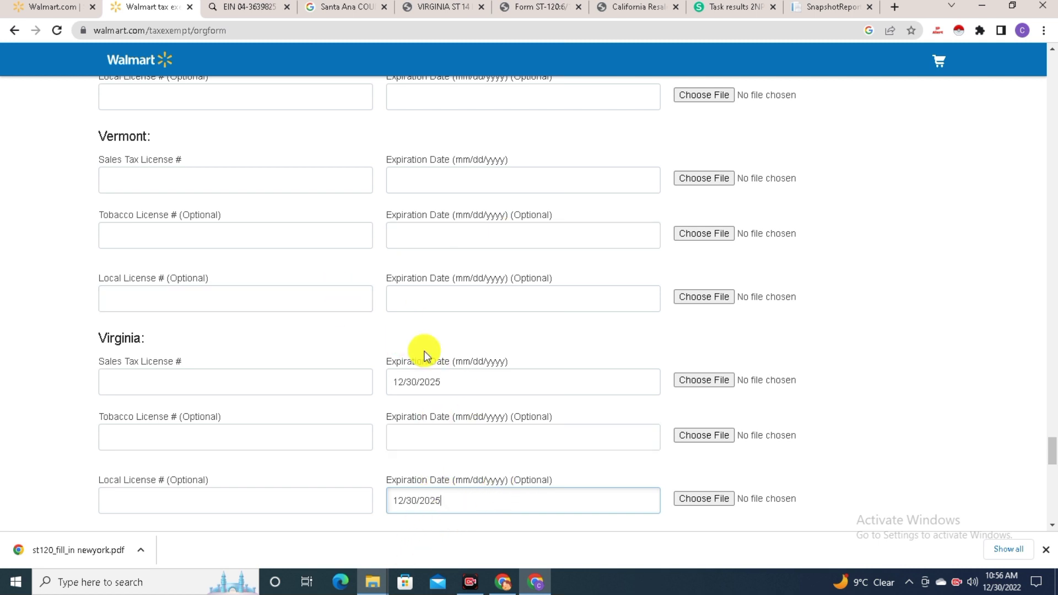
{"action": "left_click", "coordinate": [136, 384]}
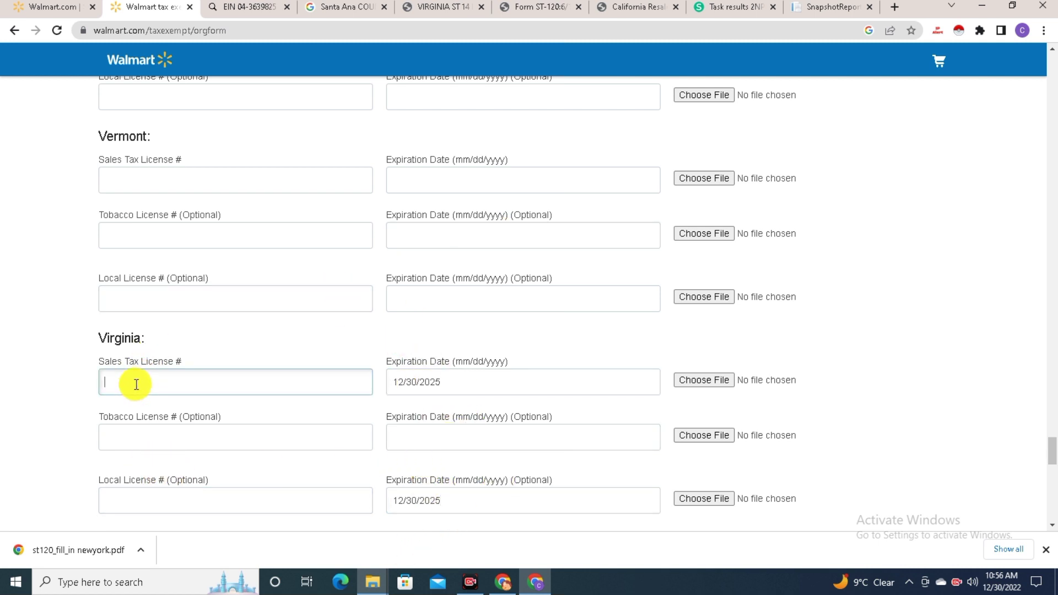
{"action": "left_click", "coordinate": [242, 6]}
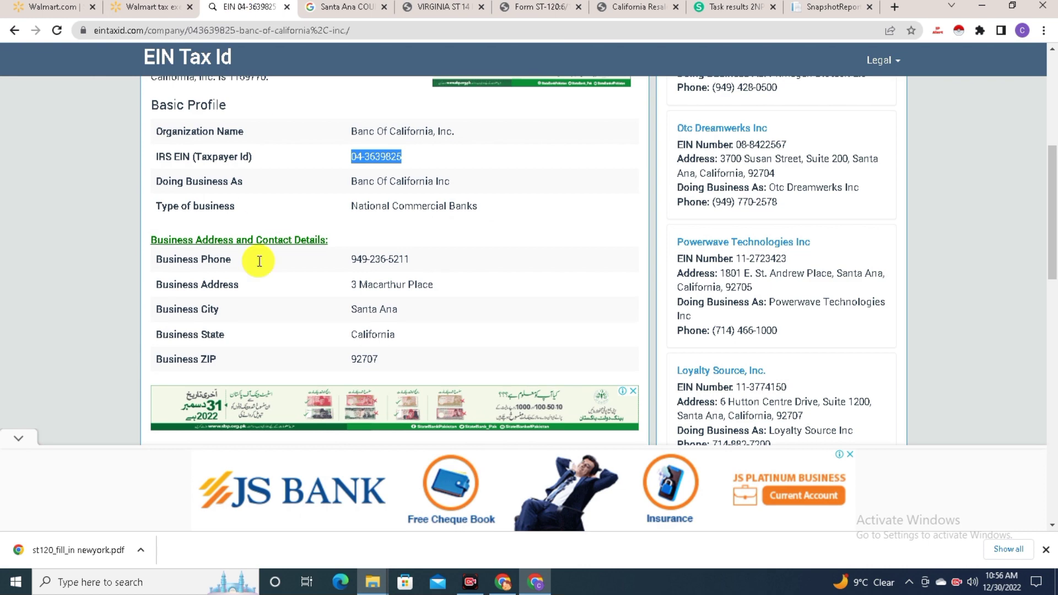
{"action": "right_click", "coordinate": [377, 156]}
{"action": "left_click", "coordinate": [399, 177]}
{"action": "left_click", "coordinate": [174, 7]}
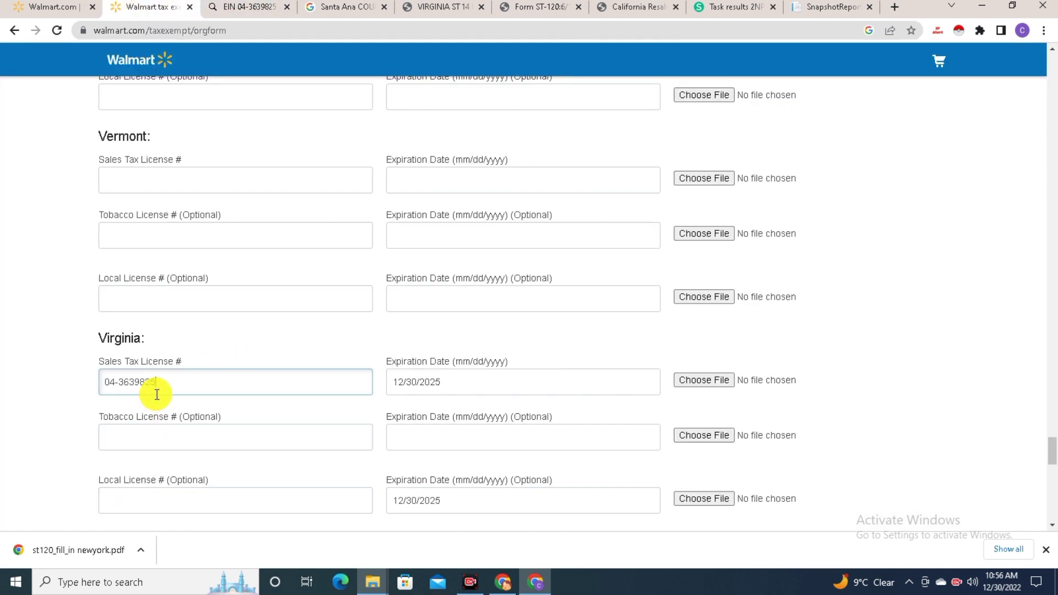
{"action": "left_click", "coordinate": [185, 499]}
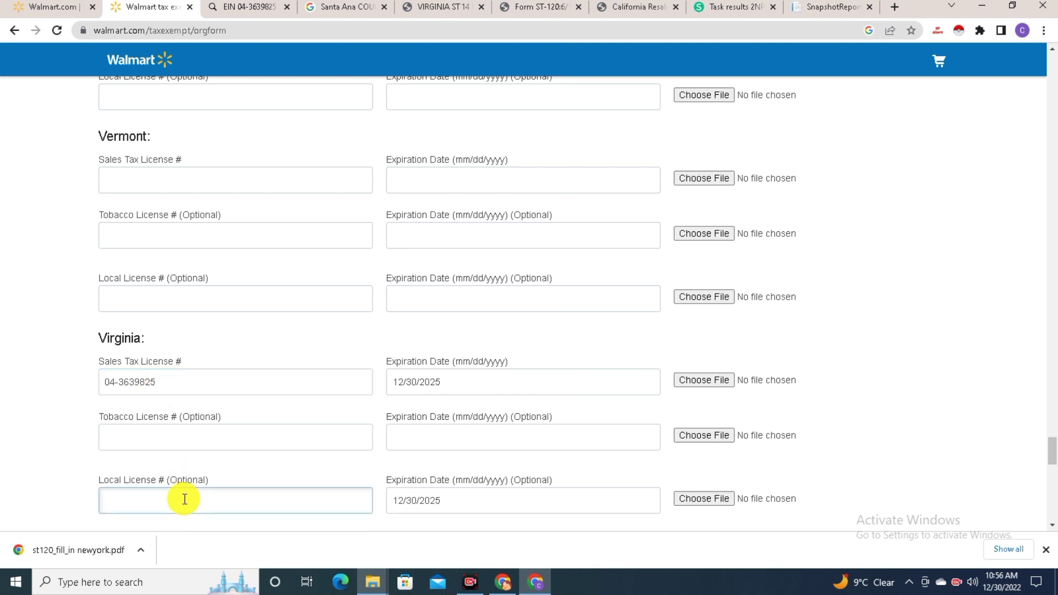
Attach cdtfa230 only sign.pdf to Virginia's sales tax license
{"action": "left_click", "coordinate": [709, 380]}
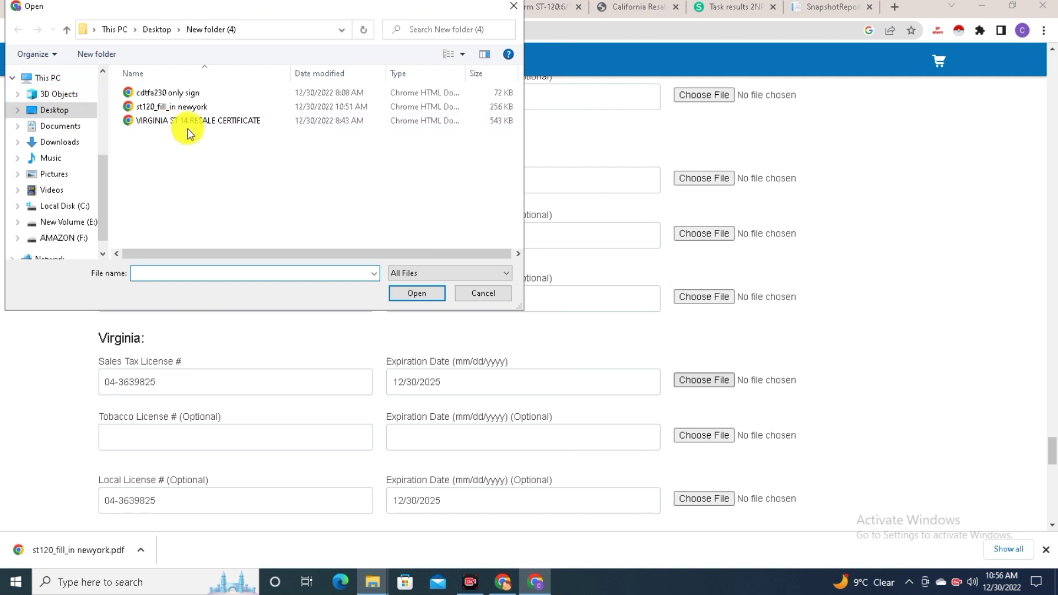
{"action": "double_click", "coordinate": [189, 92]}
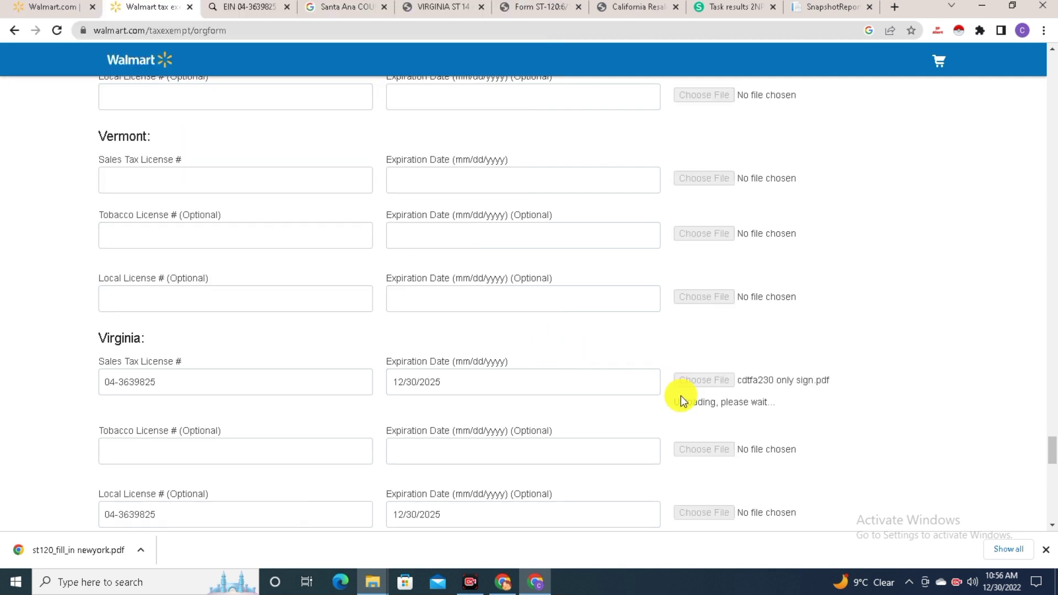
{"action": "scroll", "coordinate": [744, 449], "scroll_direction": "down", "scroll_amount": 1}
{"action": "scroll", "coordinate": [743, 449], "scroll_direction": "down", "scroll_amount": 1}
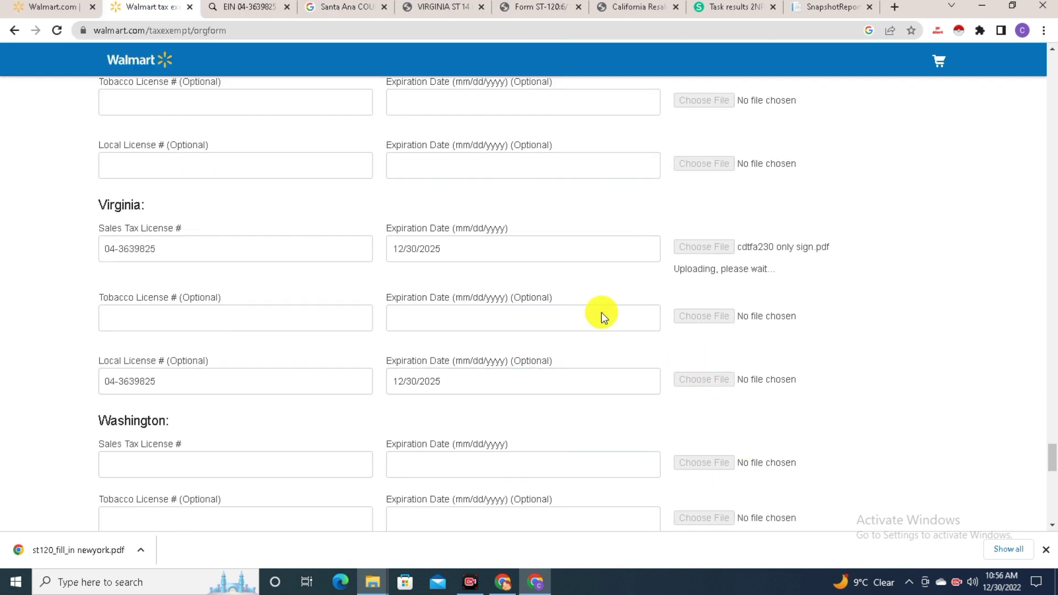
Attach the VIRGINIA ST 14 RESALE CERTIFICATE file to Virginia's local license, then start Washington's license number
{"action": "left_click", "coordinate": [443, 6]}
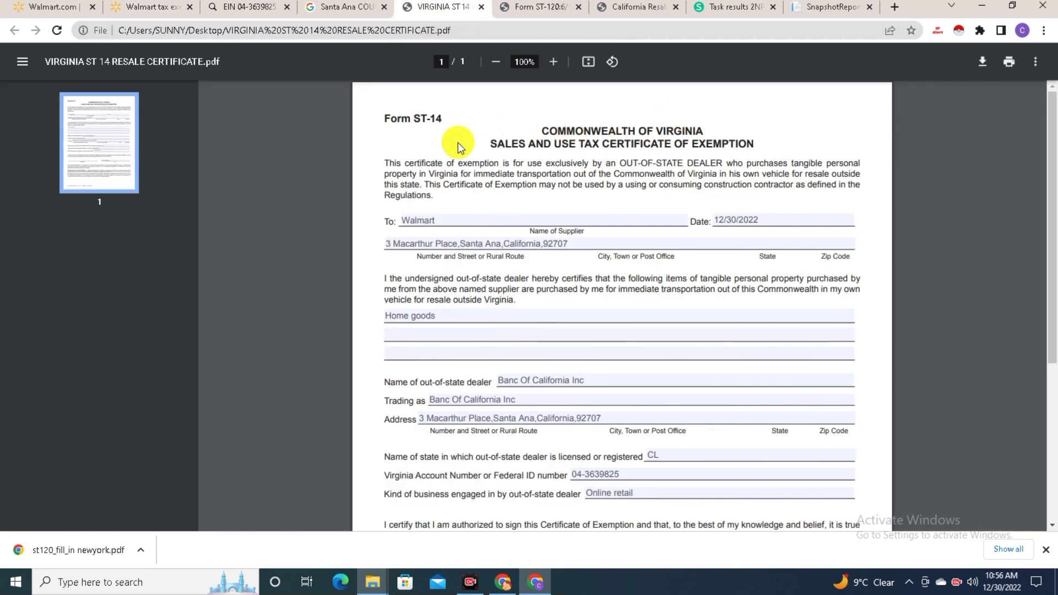
{"action": "scroll", "coordinate": [573, 358], "scroll_direction": "down", "scroll_amount": 1}
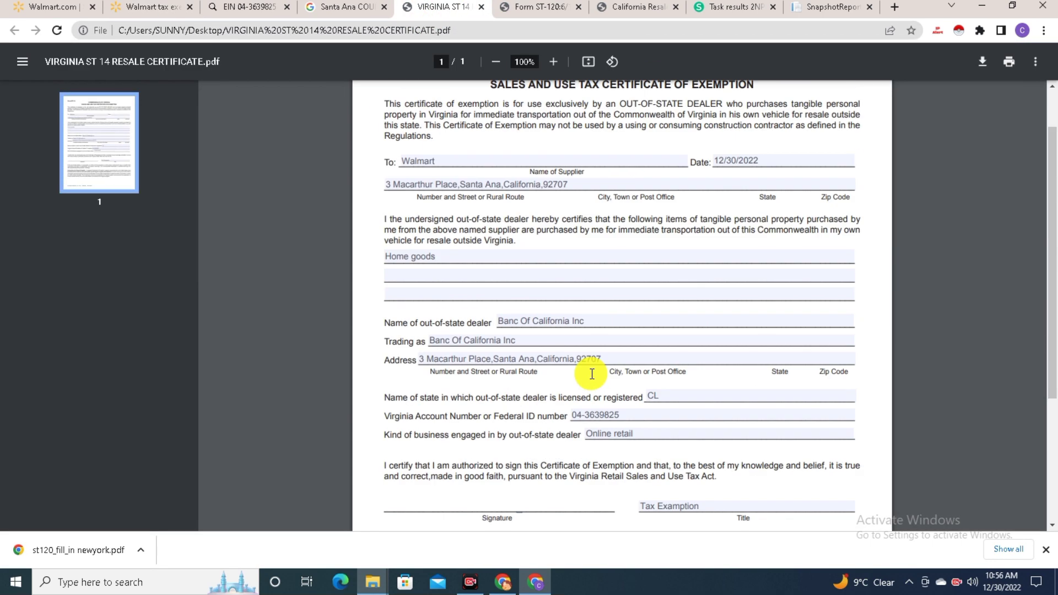
{"action": "left_click", "coordinate": [147, 8]}
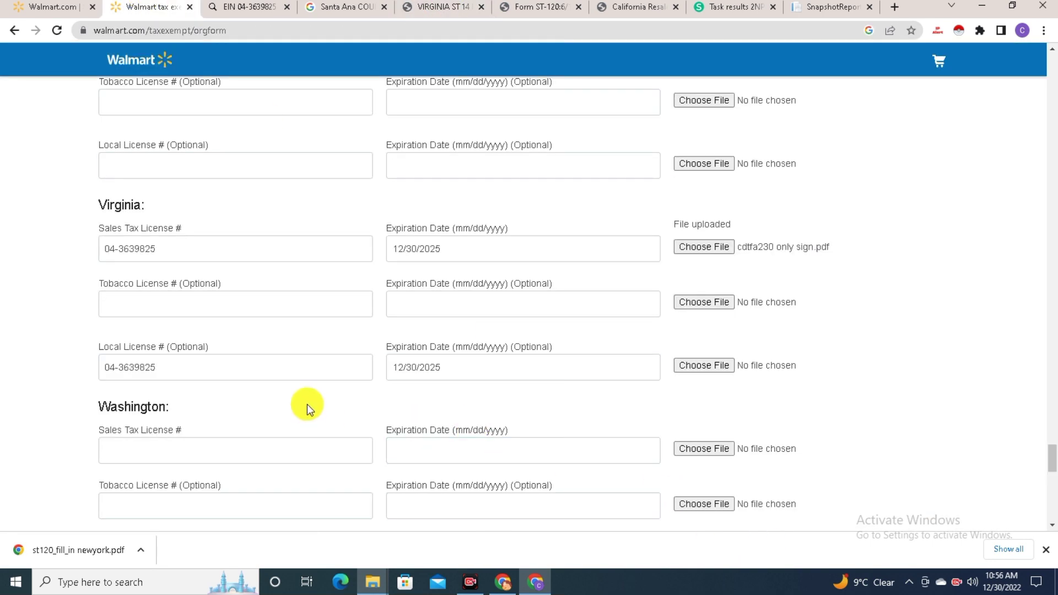
{"action": "left_click", "coordinate": [711, 366]}
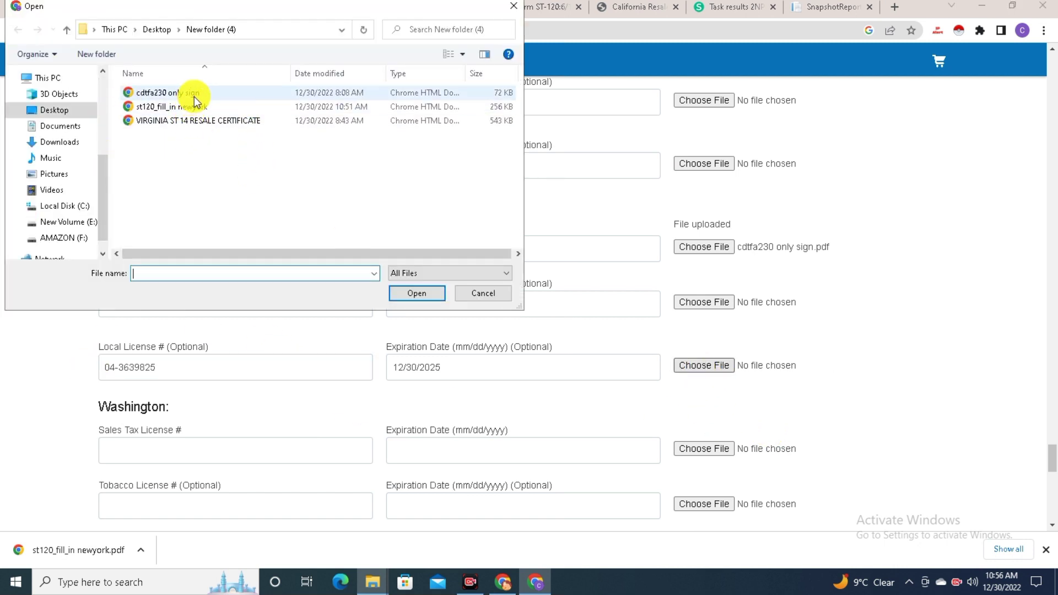
{"action": "double_click", "coordinate": [199, 121]}
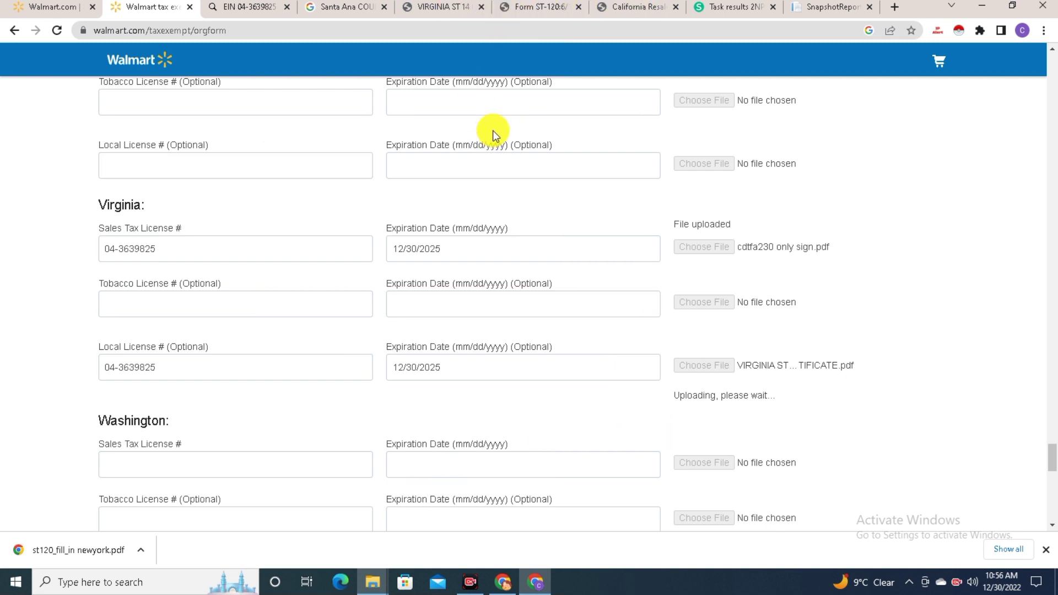
{"action": "left_click", "coordinate": [162, 463]}
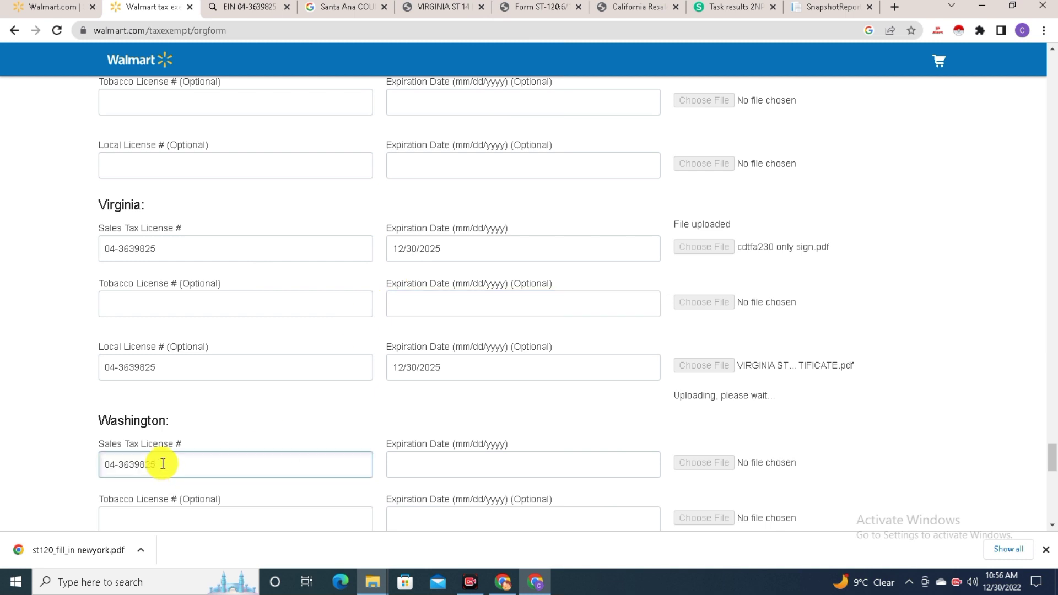
{"action": "scroll", "coordinate": [342, 296], "scroll_direction": "down", "scroll_amount": 16}
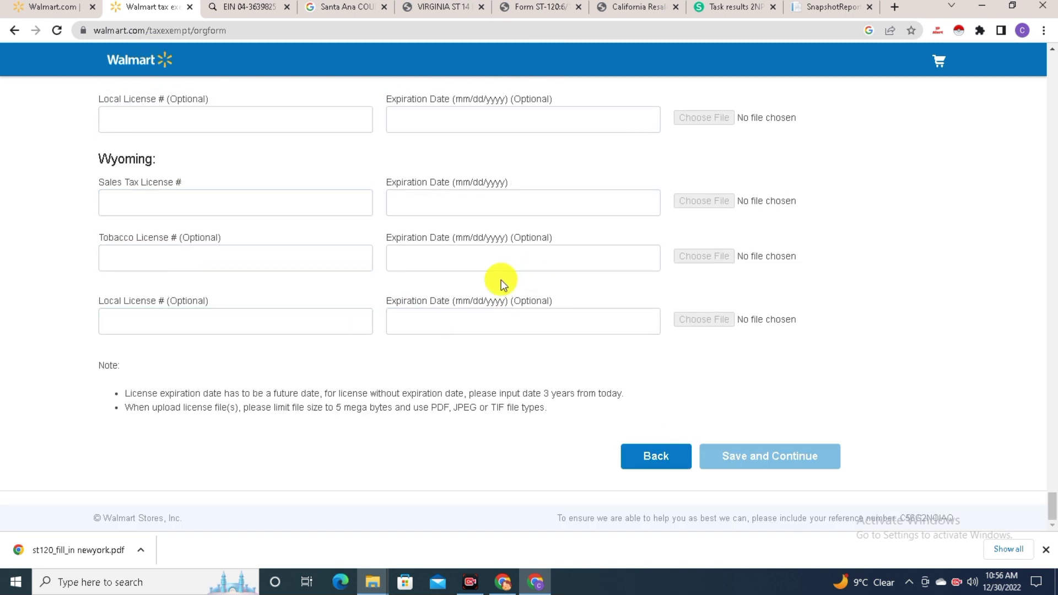
Review the filled New York, Virginia and Washington license entries, including Washington's cdtfa230 only sign.pdf upload
{"action": "scroll", "coordinate": [501, 281], "scroll_direction": "up", "scroll_amount": 20}
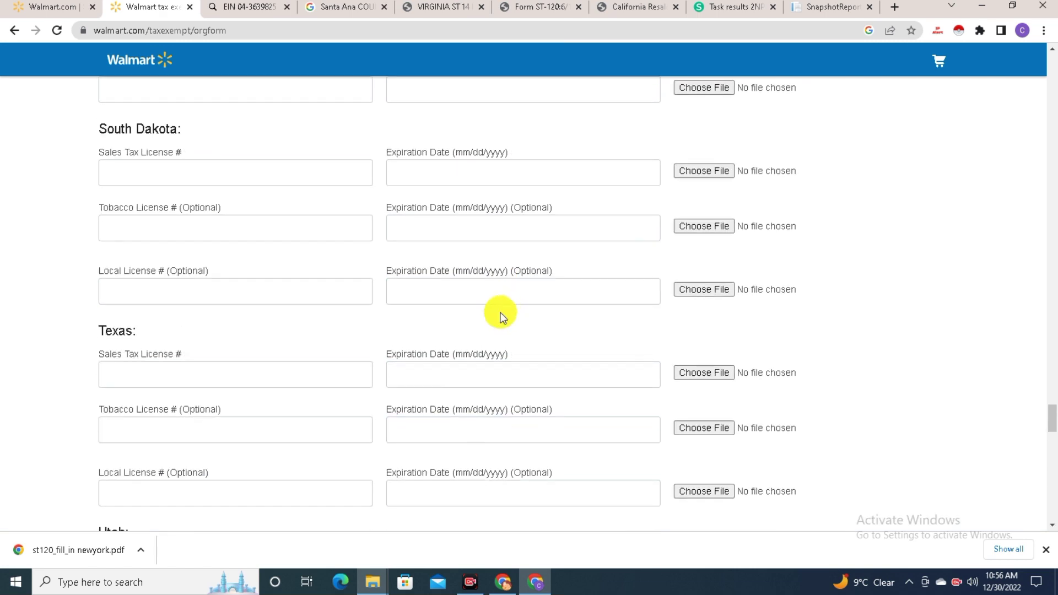
{"action": "scroll", "coordinate": [500, 317], "scroll_direction": "up", "scroll_amount": 20}
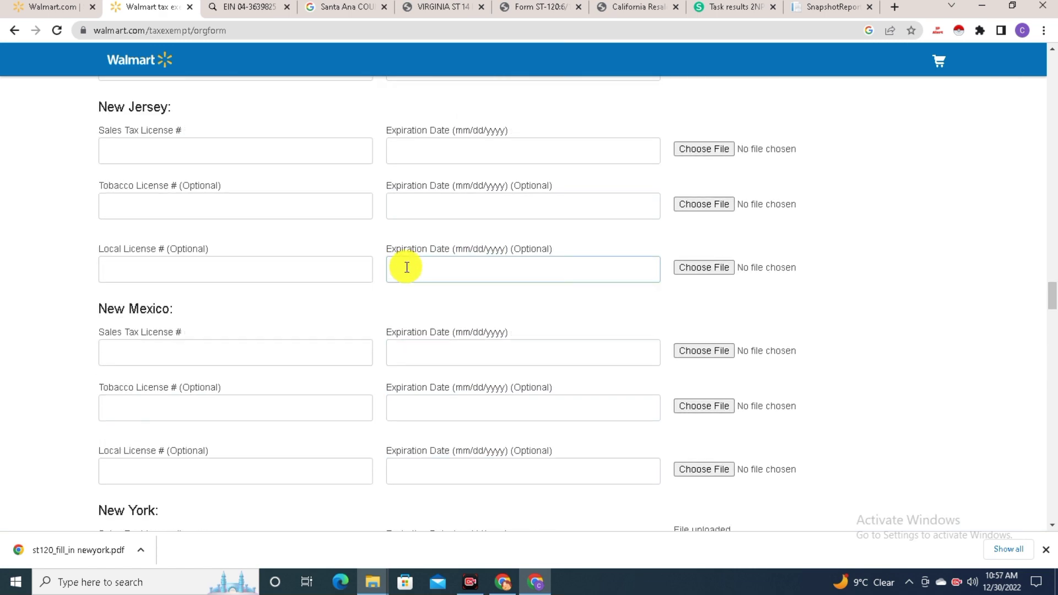
{"action": "scroll", "coordinate": [406, 265], "scroll_direction": "up", "scroll_amount": 6}
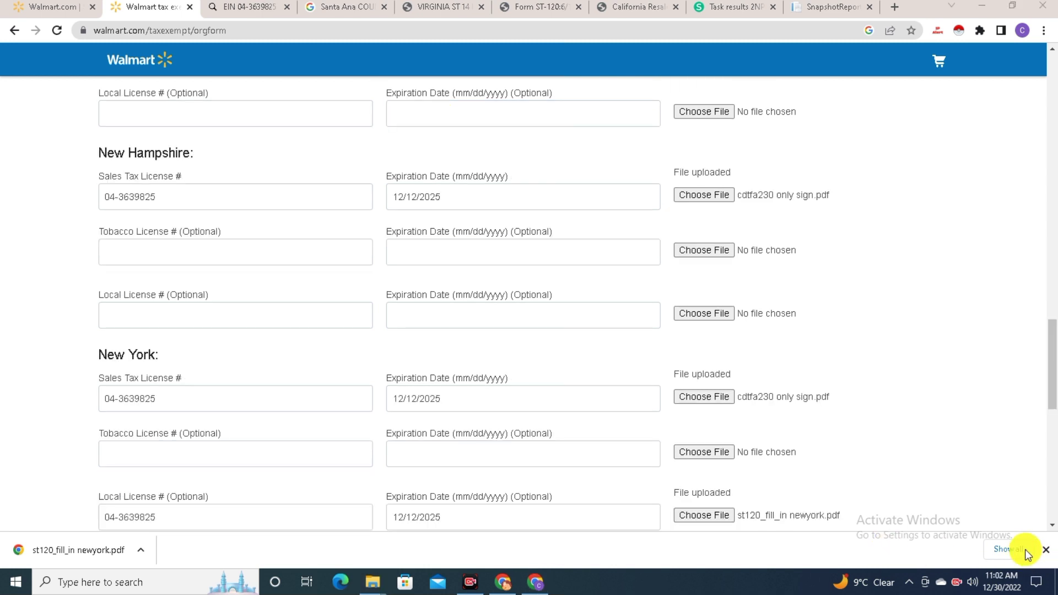
{"action": "scroll", "coordinate": [805, 394], "scroll_direction": "down", "scroll_amount": 6}
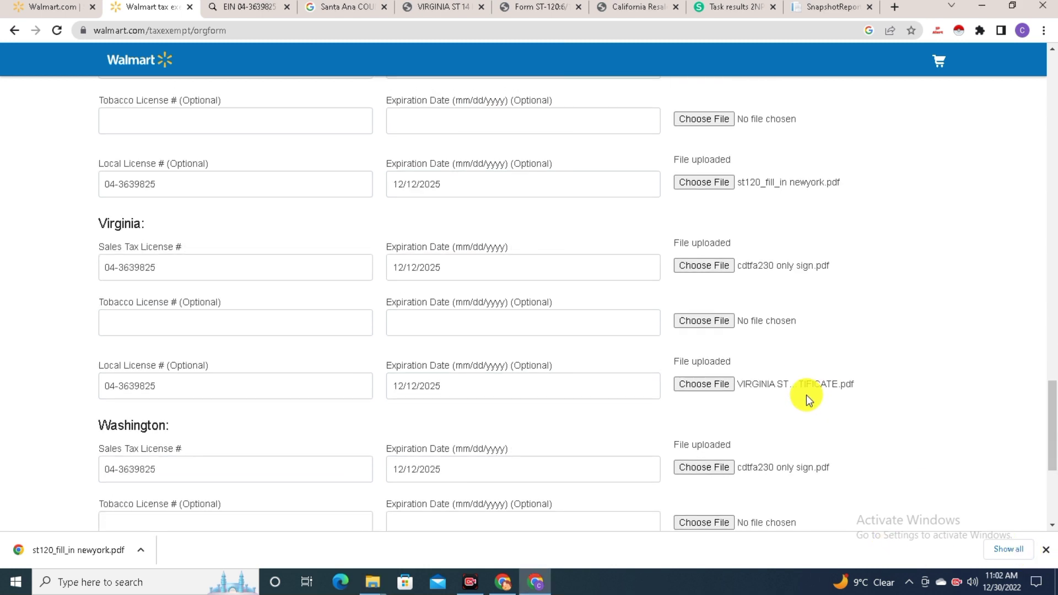
{"action": "scroll", "coordinate": [326, 484], "scroll_direction": "down", "scroll_amount": 2}
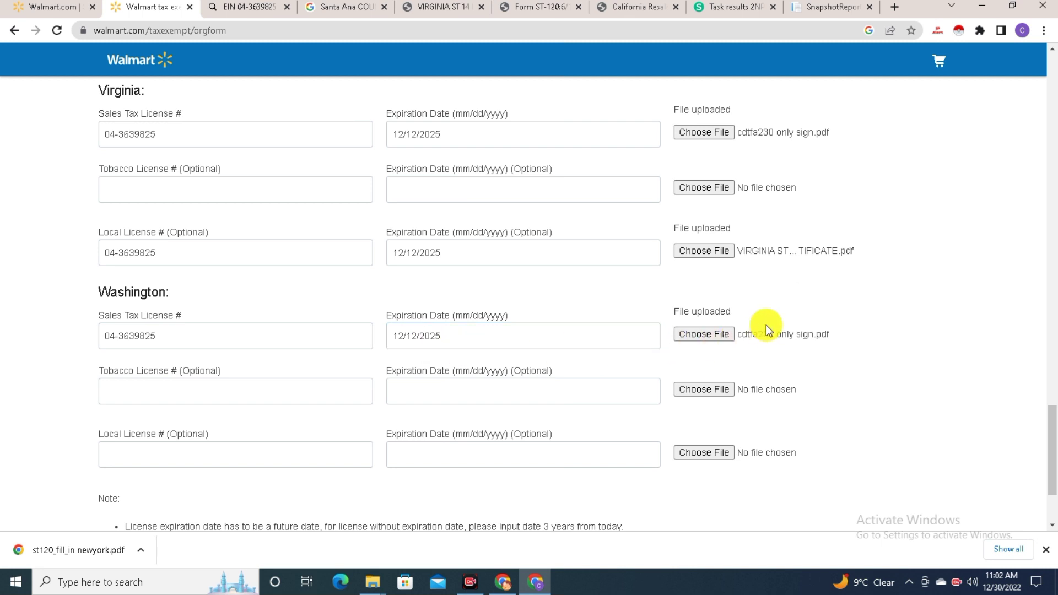
{"action": "scroll", "coordinate": [800, 342], "scroll_direction": "up", "scroll_amount": 1}
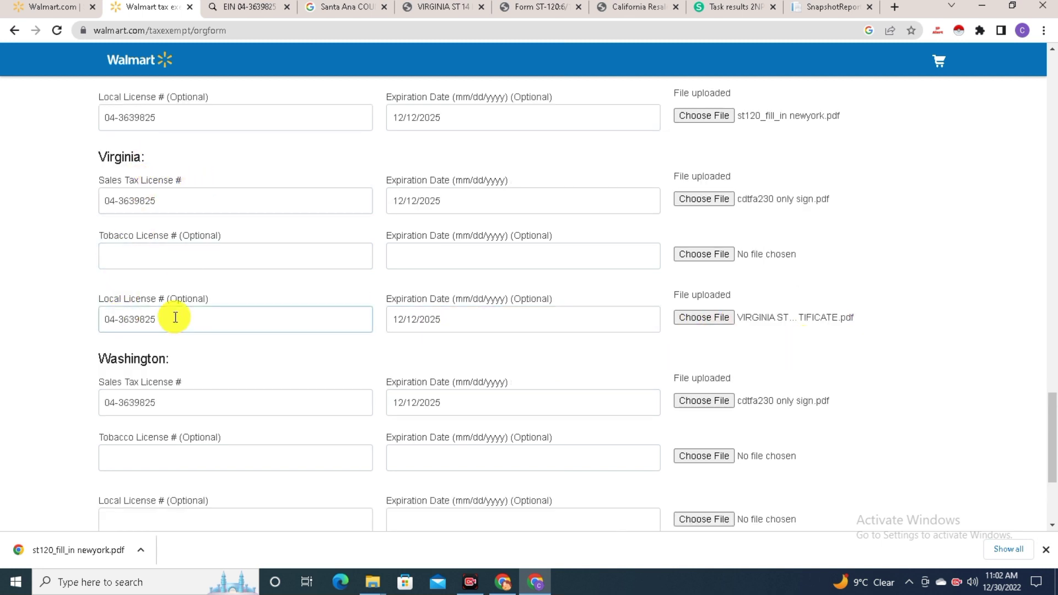
{"action": "scroll", "coordinate": [331, 273], "scroll_direction": "up", "scroll_amount": 2}
{"action": "scroll", "coordinate": [376, 276], "scroll_direction": "up", "scroll_amount": 2}
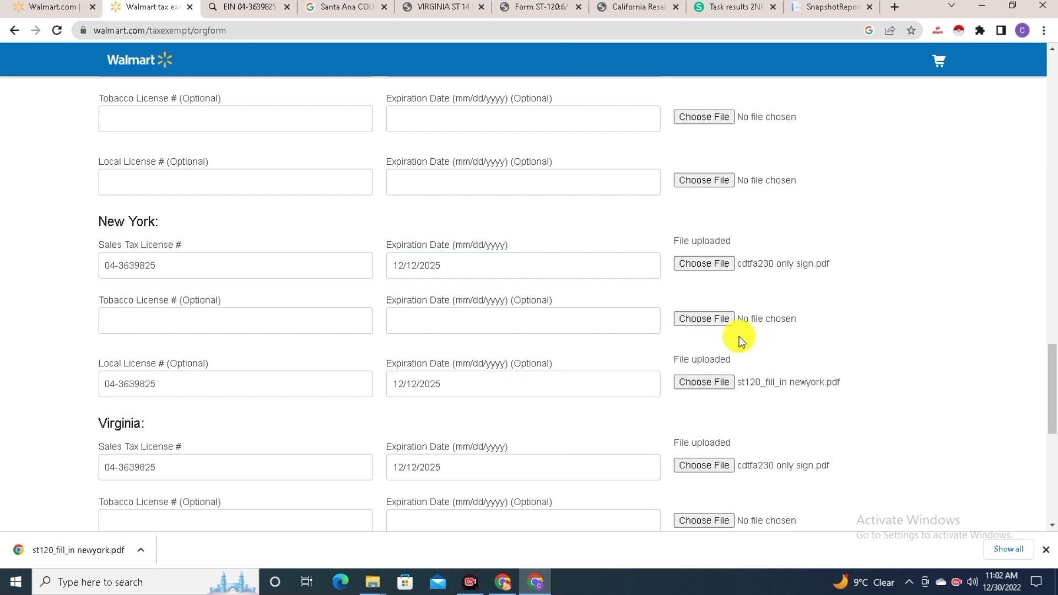
{"action": "scroll", "coordinate": [767, 243], "scroll_direction": "up", "scroll_amount": 3}
{"action": "scroll", "coordinate": [779, 371], "scroll_direction": "down", "scroll_amount": 5}
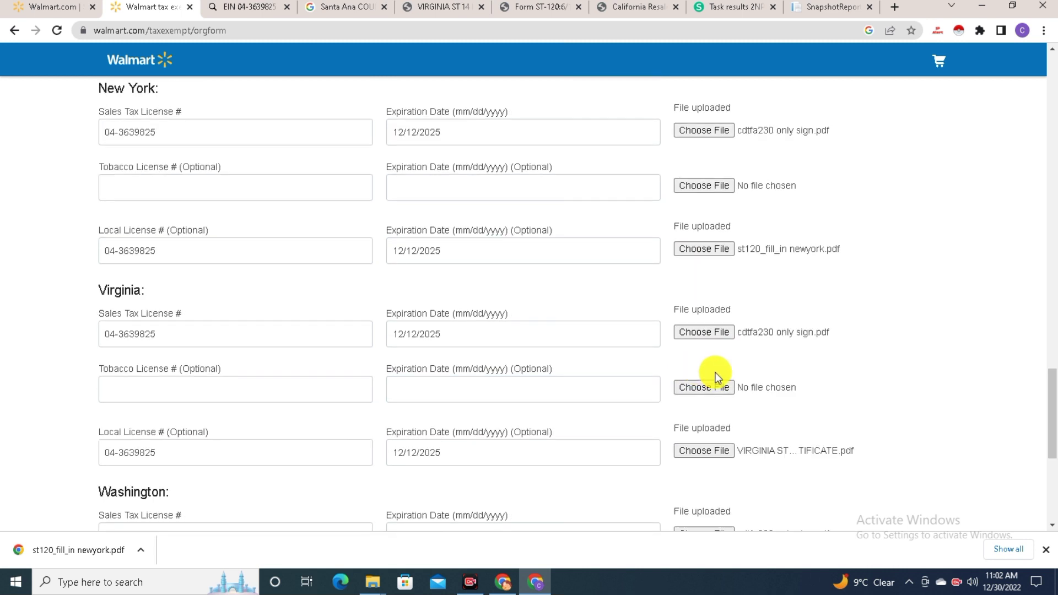
{"action": "left_click", "coordinate": [477, 577]}
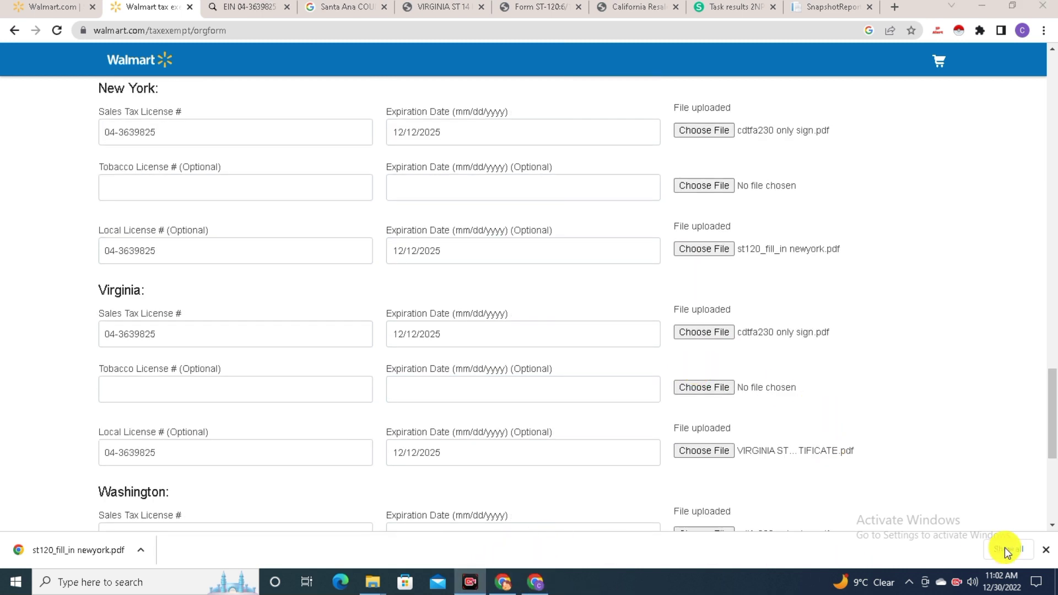
{"action": "scroll", "coordinate": [931, 396], "scroll_direction": "down", "scroll_amount": 5}
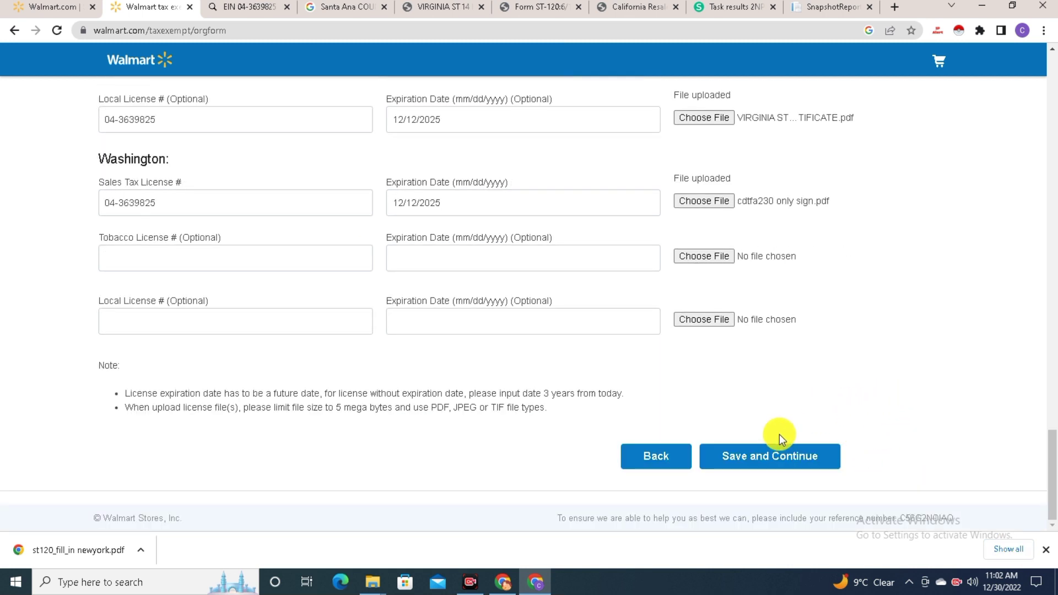
Save the state license details and continue to the terms and signature section
{"action": "left_click", "coordinate": [760, 457]}
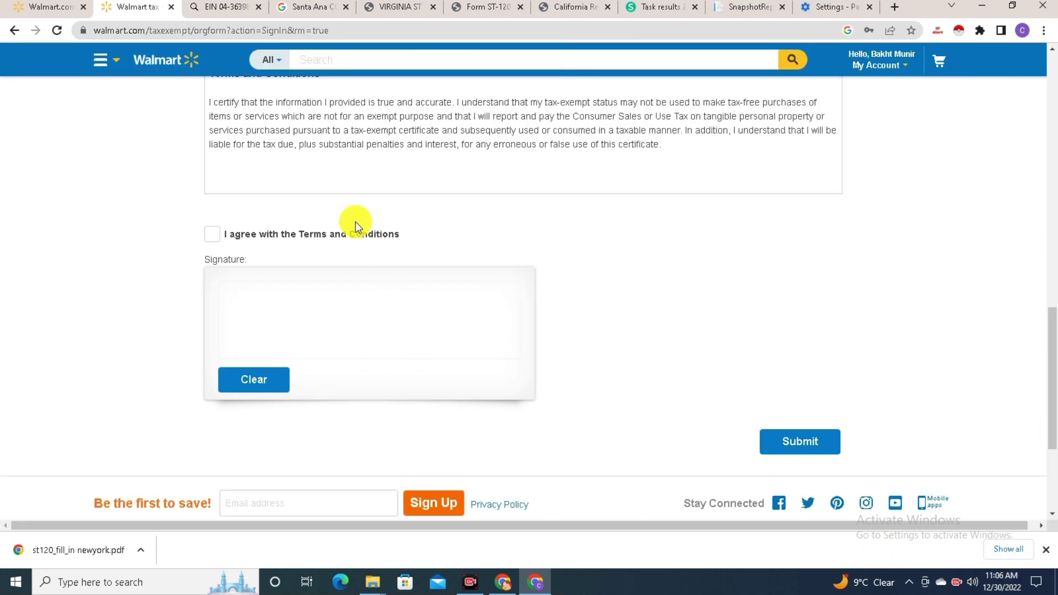
{"action": "scroll", "coordinate": [355, 223], "scroll_direction": "up", "scroll_amount": 7}
{"action": "scroll", "coordinate": [419, 197], "scroll_direction": "down", "scroll_amount": 9}
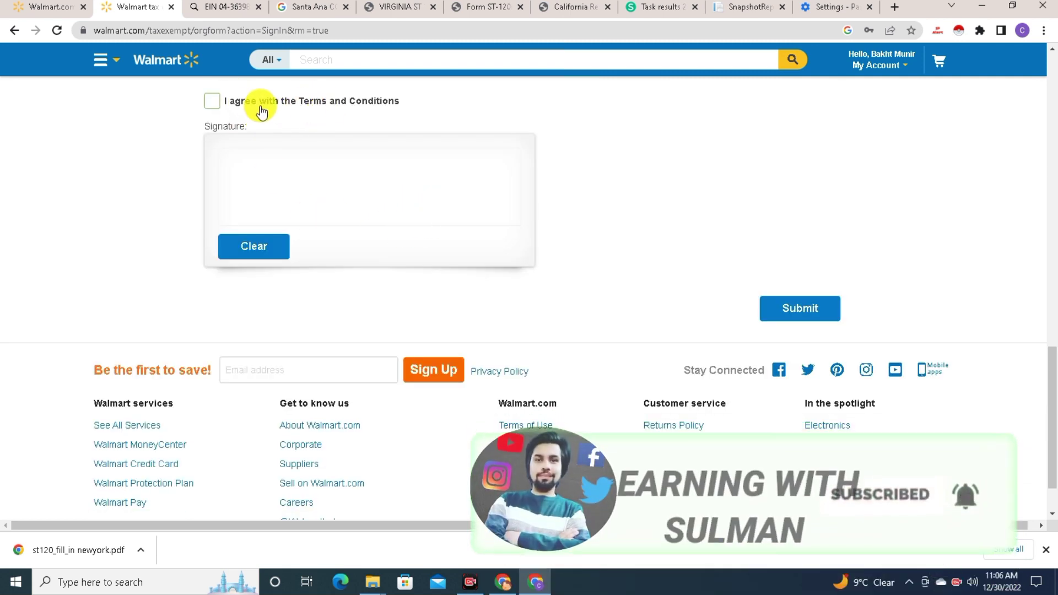
Agree to the Terms and Conditions, sign in the Signature box, and submit the application
{"action": "left_click", "coordinate": [221, 101]}
{"action": "left_click", "coordinate": [246, 243]}
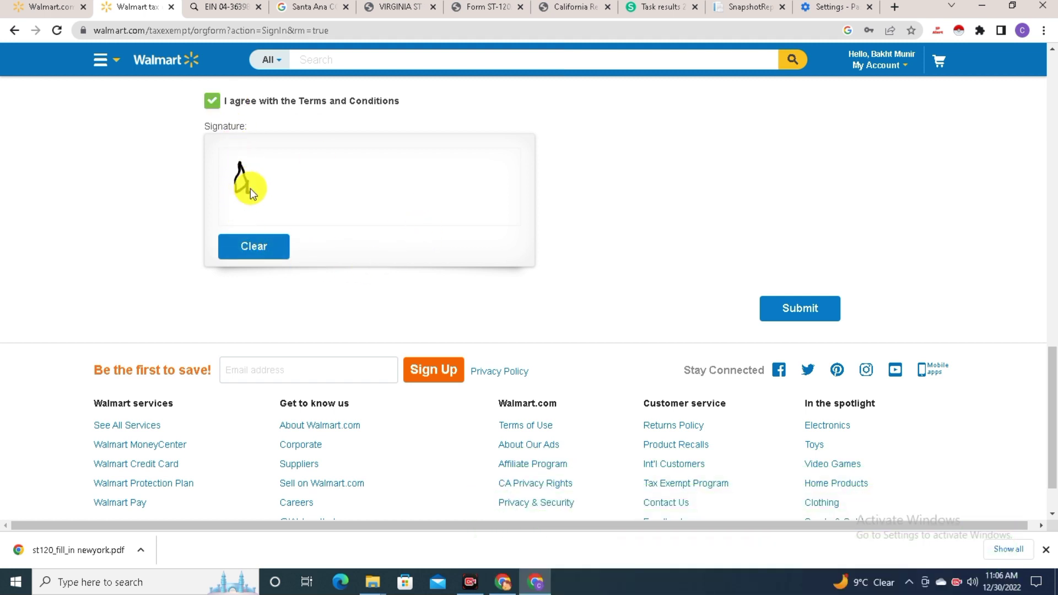
{"action": "left_click", "coordinate": [806, 316]}
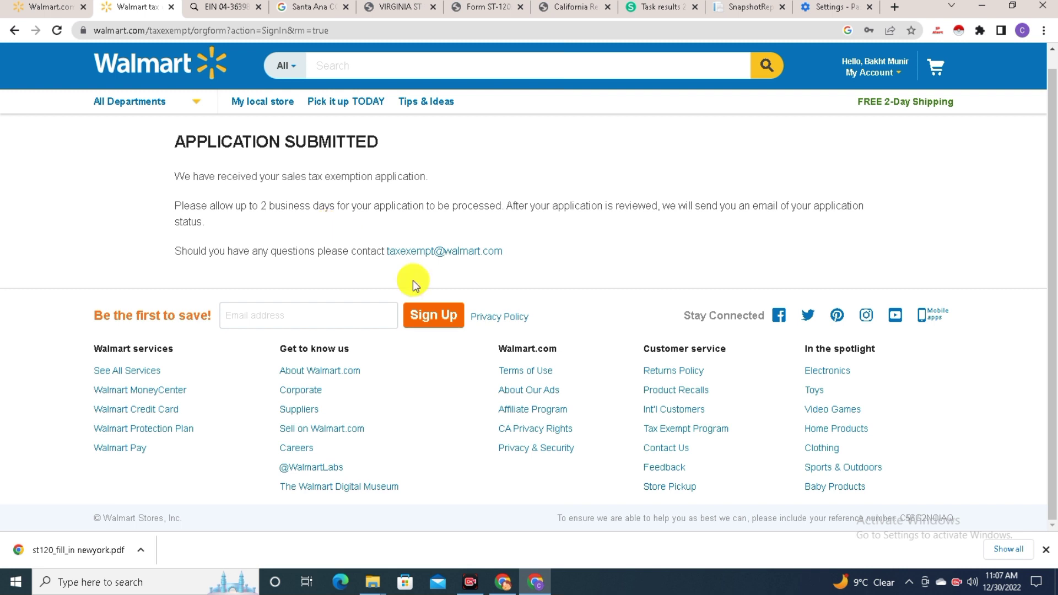
Scroll up the Application Submitted page to confirm the exemption application was received
{"action": "scroll", "coordinate": [480, 280], "scroll_direction": "up", "scroll_amount": 1}
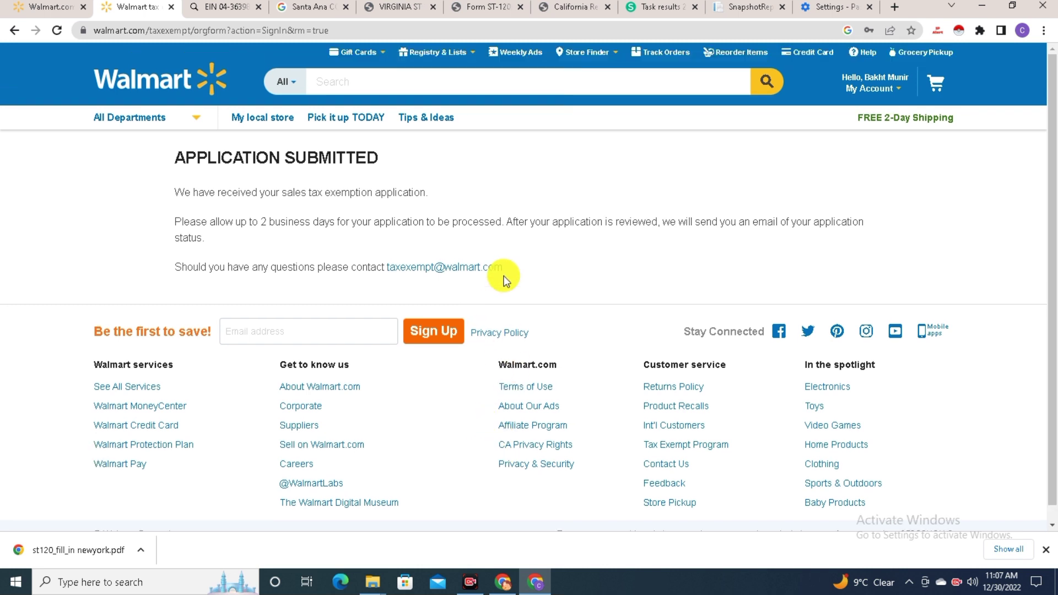